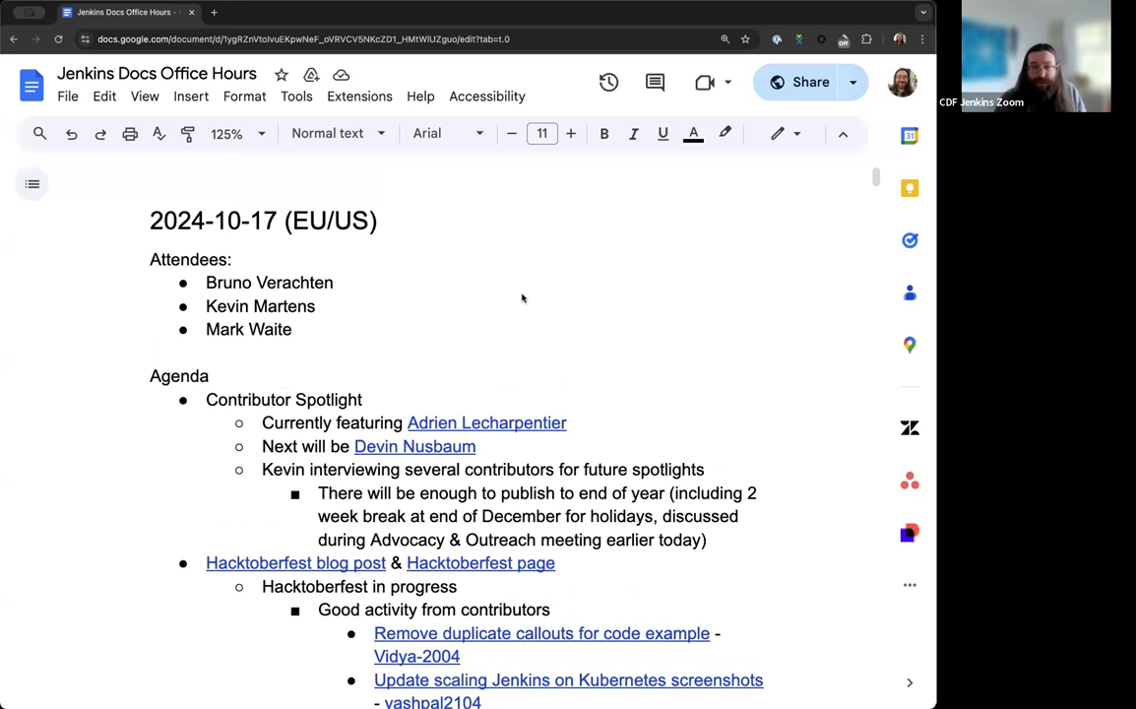
Select and delete the third attendee's name in the 2024-10-17 Attendees list.
{"action": "scroll", "coordinate": [414, 243], "scroll_direction": "down", "scroll_amount": 1}
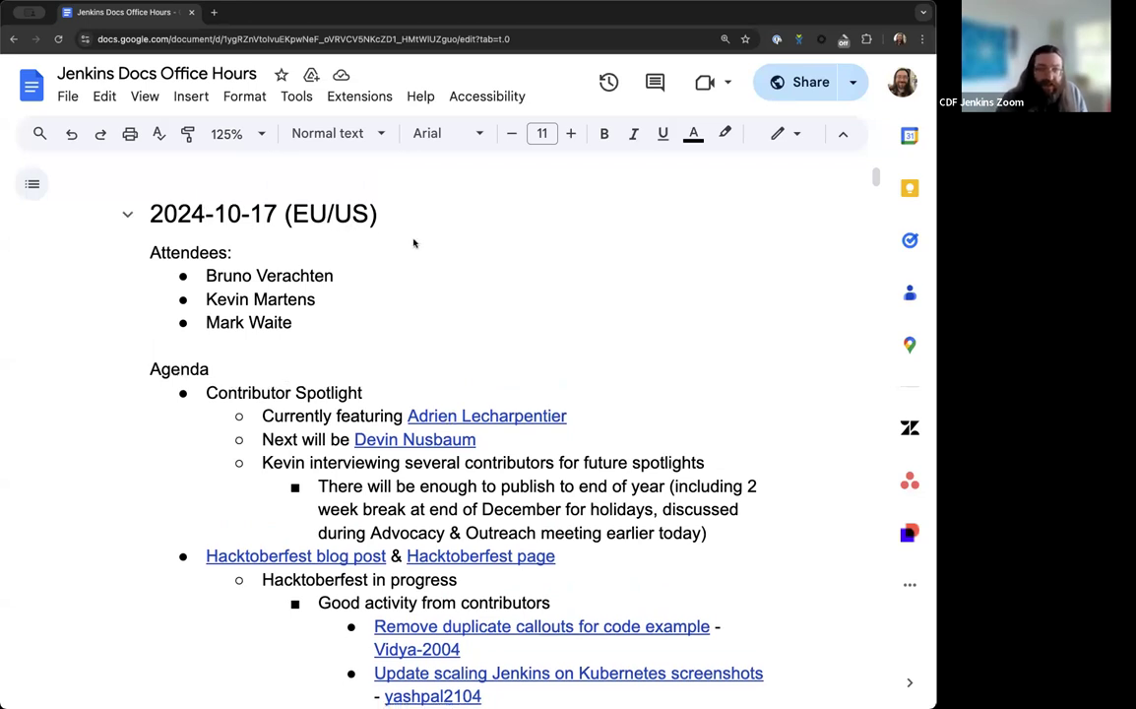
{"action": "left_click", "coordinate": [301, 325]}
{"action": "left_click_drag", "start_coordinate": [309, 325], "coordinate": [181, 318]}
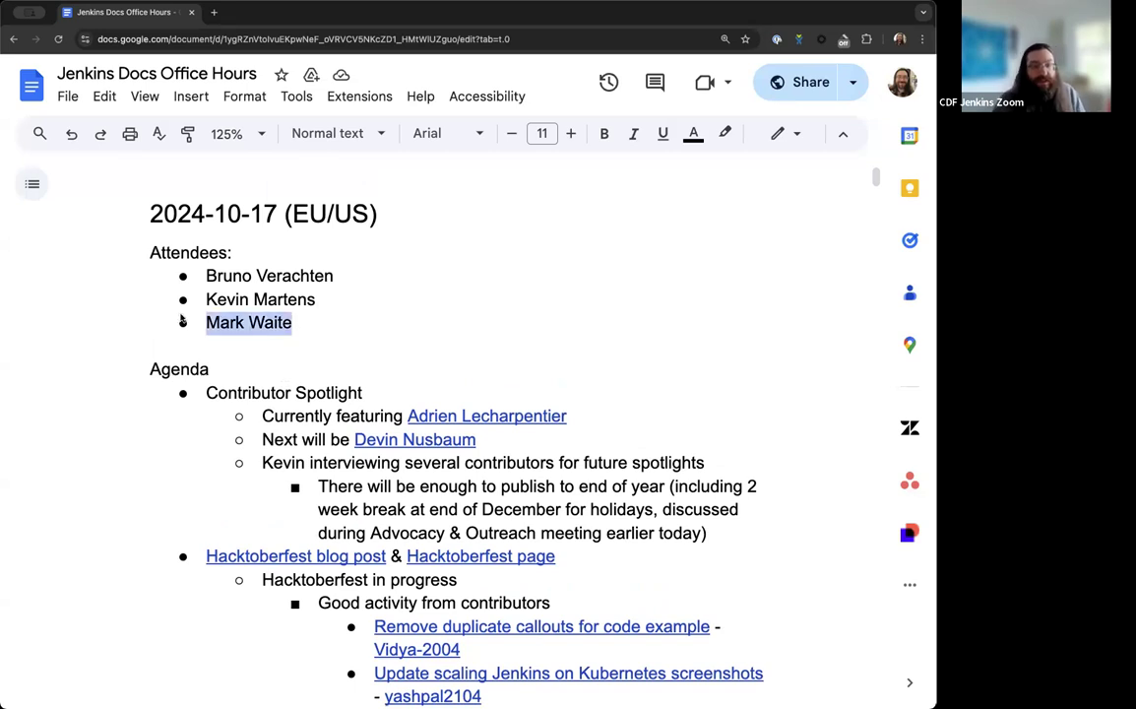
{"action": "key", "text": "BackSpace"}
{"action": "key", "text": "BackSpace"}
{"action": "key", "text": "BackSpace"}
{"action": "key", "text": "BackSpace"}
Scroll down through the 2024-10-17 meeting notes and agenda, then back up.
{"action": "scroll", "coordinate": [492, 443], "scroll_direction": "down", "scroll_amount": 2}
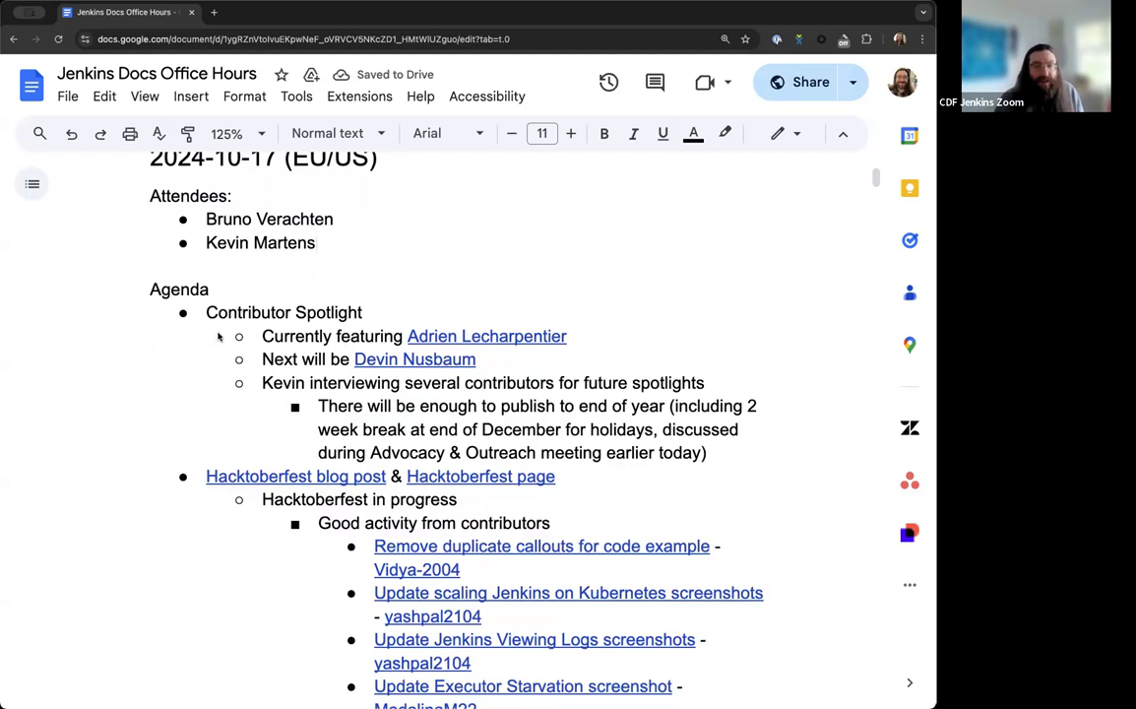
{"action": "scroll", "coordinate": [219, 337], "scroll_direction": "down", "scroll_amount": 1}
{"action": "scroll", "coordinate": [305, 283], "scroll_direction": "down", "scroll_amount": 2}
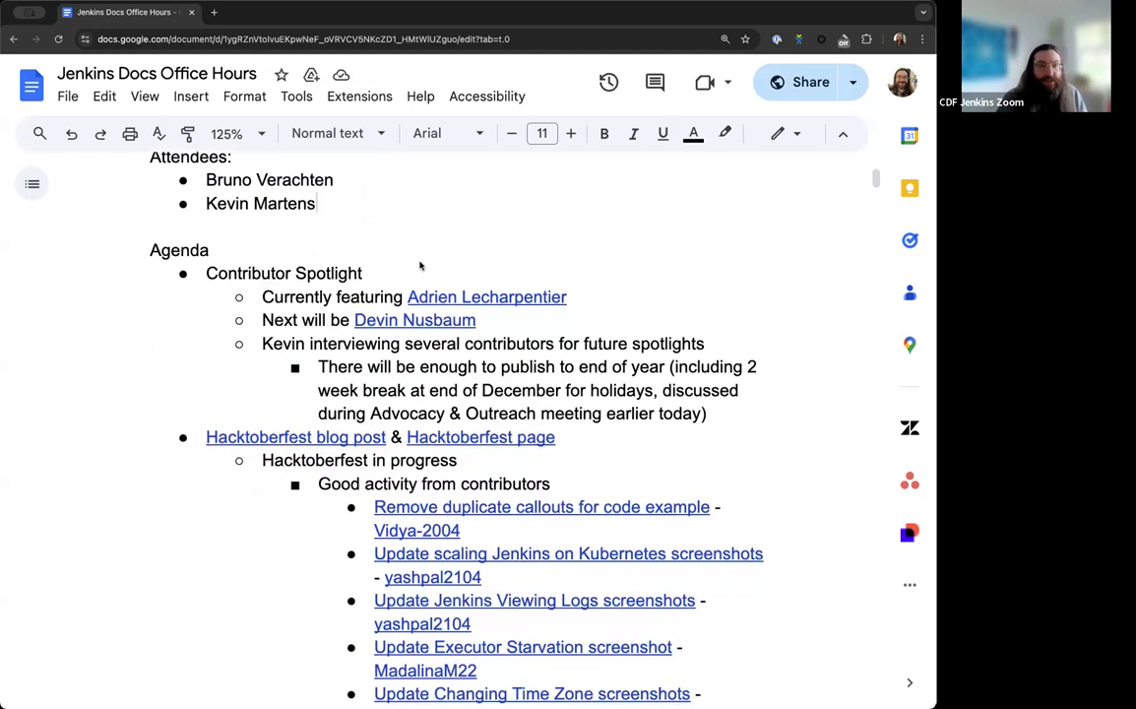
{"action": "scroll", "coordinate": [325, 261], "scroll_direction": "down", "scroll_amount": 1}
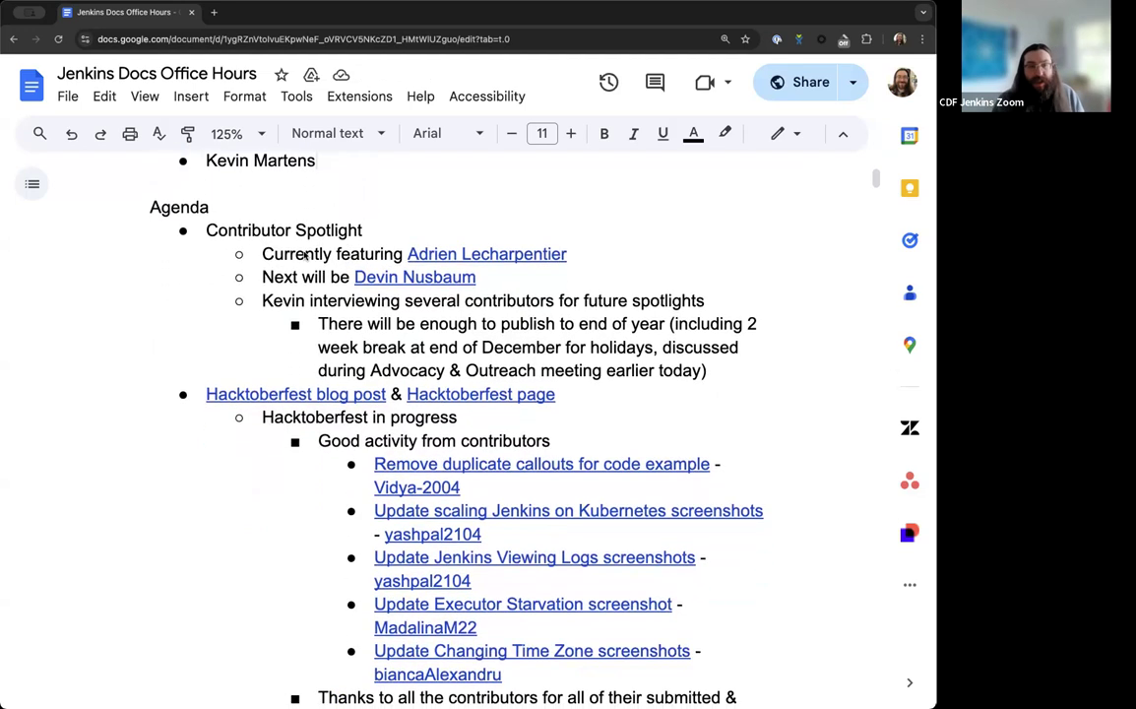
{"action": "scroll", "coordinate": [305, 254], "scroll_direction": "down", "scroll_amount": 3}
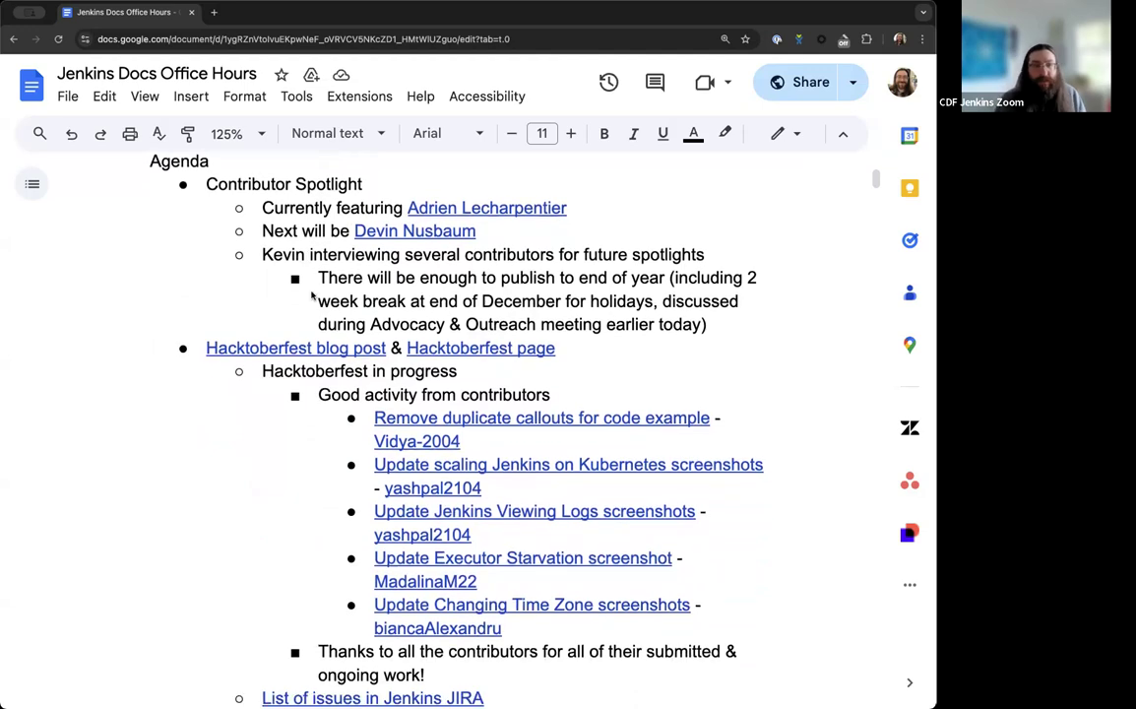
{"action": "scroll", "coordinate": [311, 294], "scroll_direction": "down", "scroll_amount": 10}
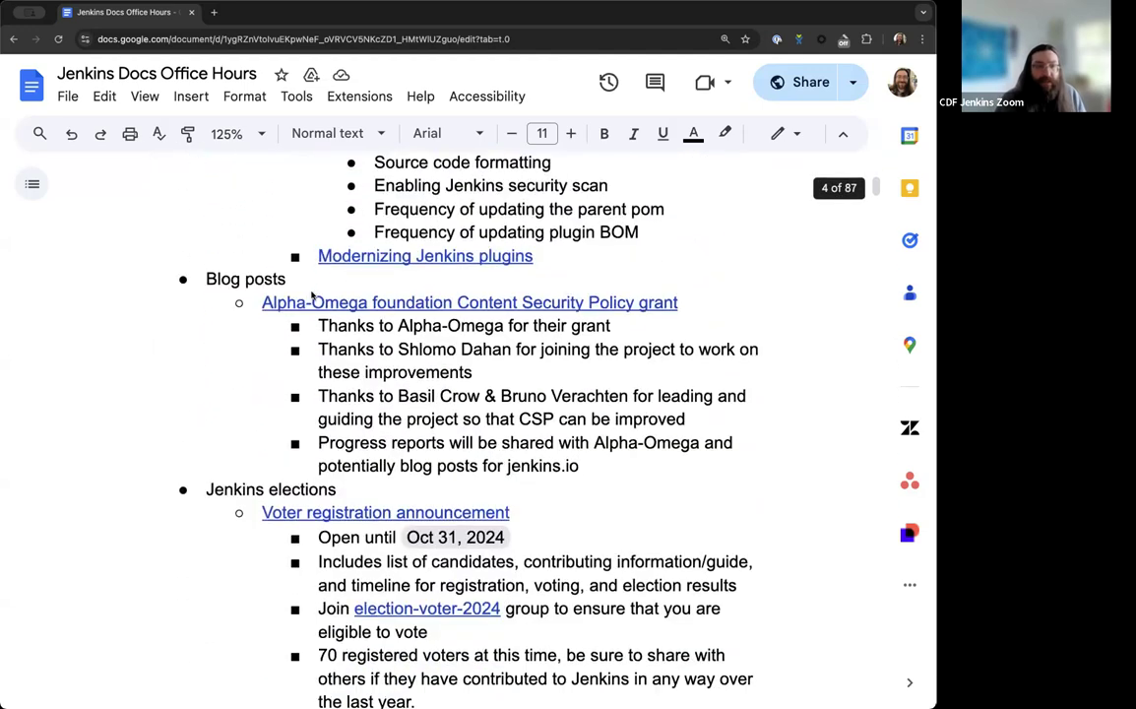
{"action": "scroll", "coordinate": [311, 294], "scroll_direction": "down", "scroll_amount": 5}
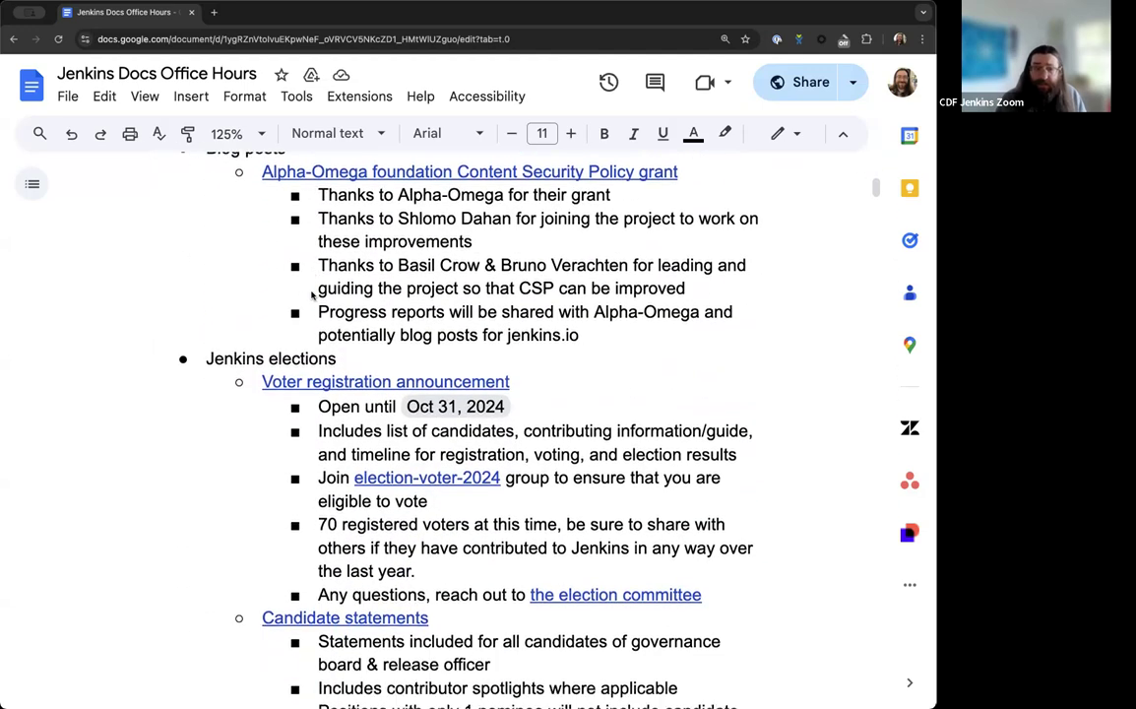
{"action": "scroll", "coordinate": [311, 294], "scroll_direction": "down", "scroll_amount": 4}
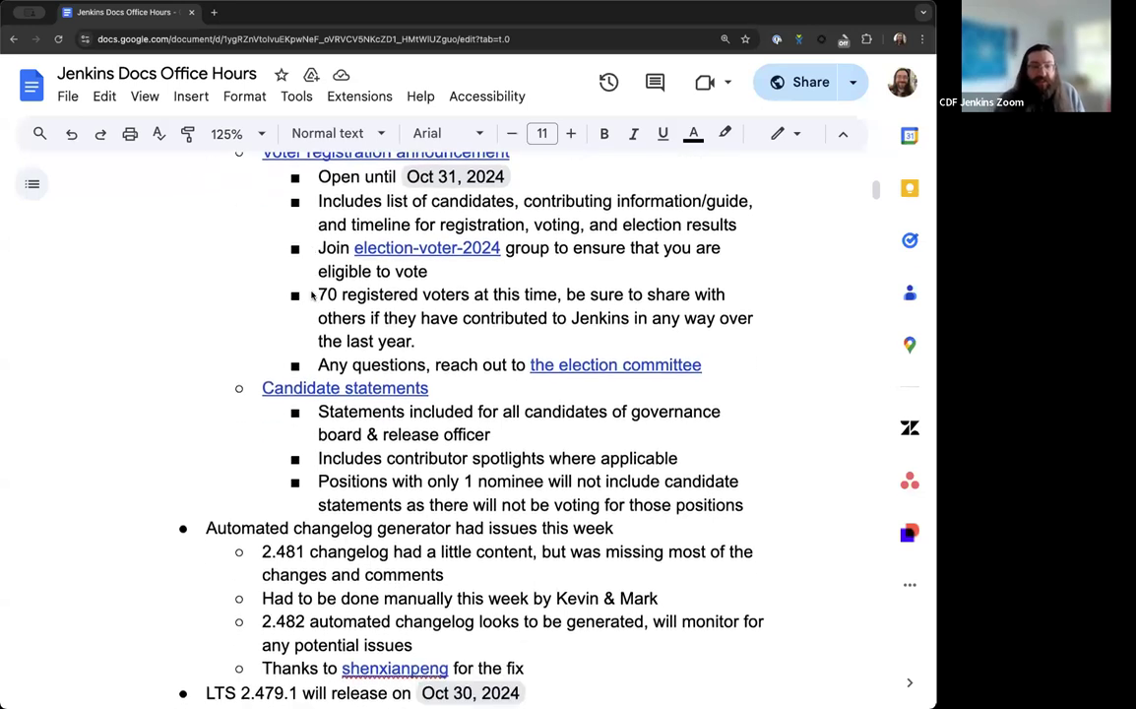
{"action": "scroll", "coordinate": [312, 295], "scroll_direction": "down", "scroll_amount": 8}
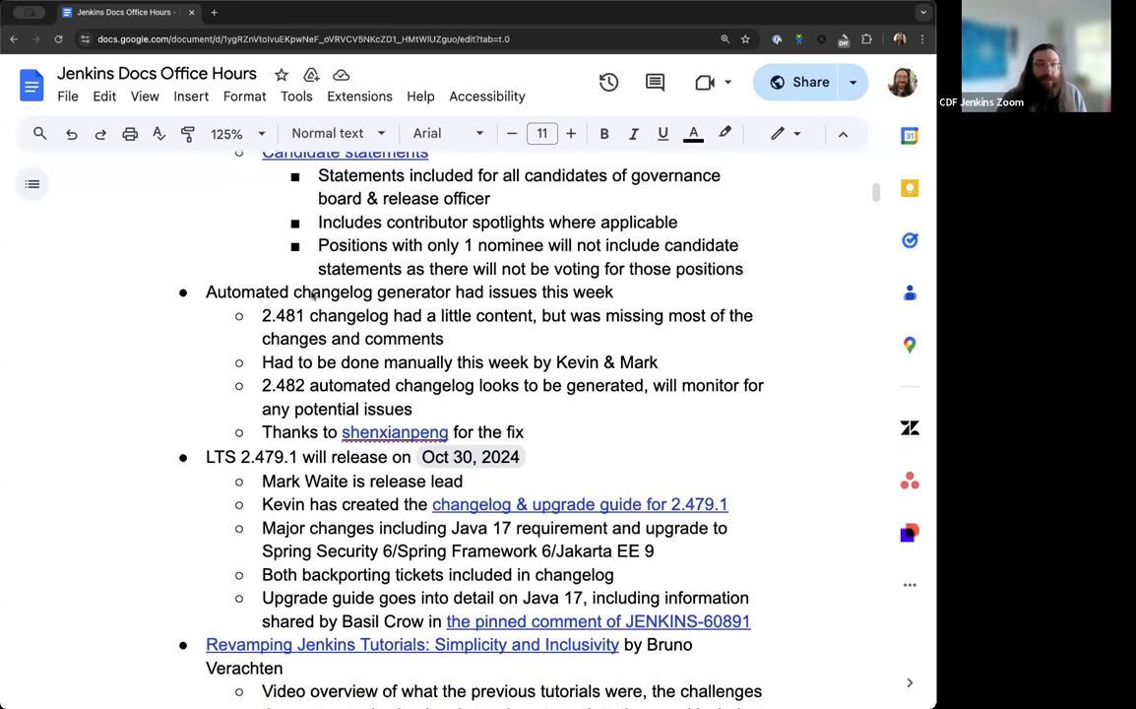
{"action": "scroll", "coordinate": [311, 295], "scroll_direction": "down", "scroll_amount": 1}
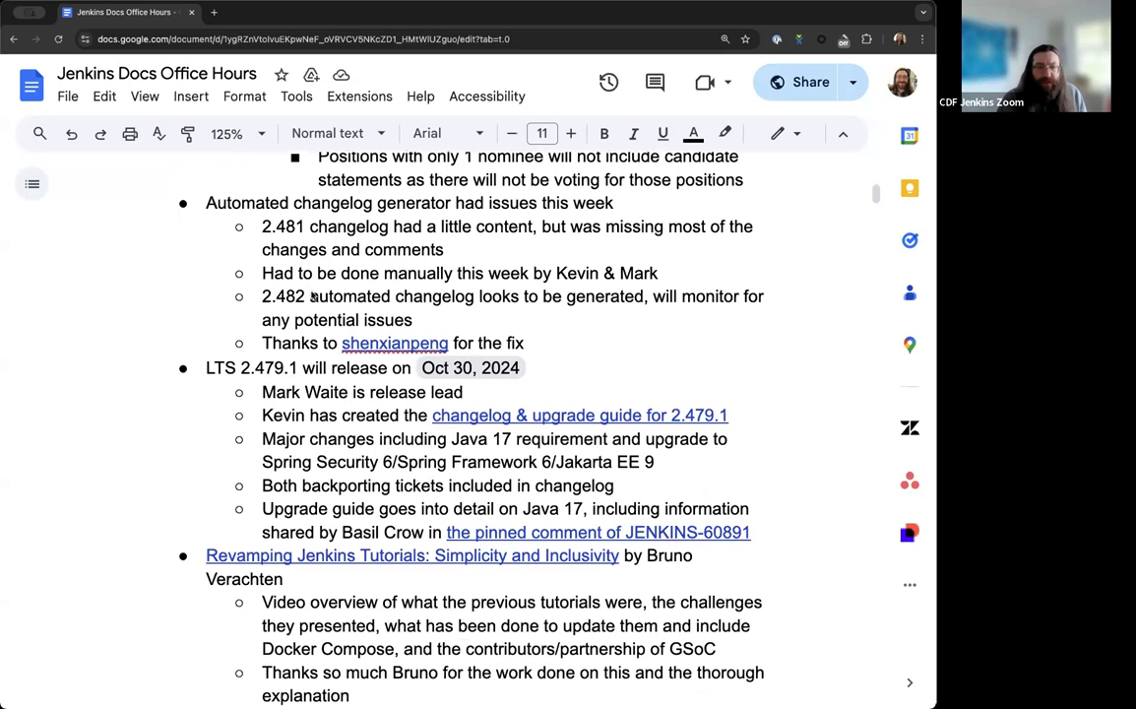
{"action": "scroll", "coordinate": [311, 294], "scroll_direction": "down", "scroll_amount": 3}
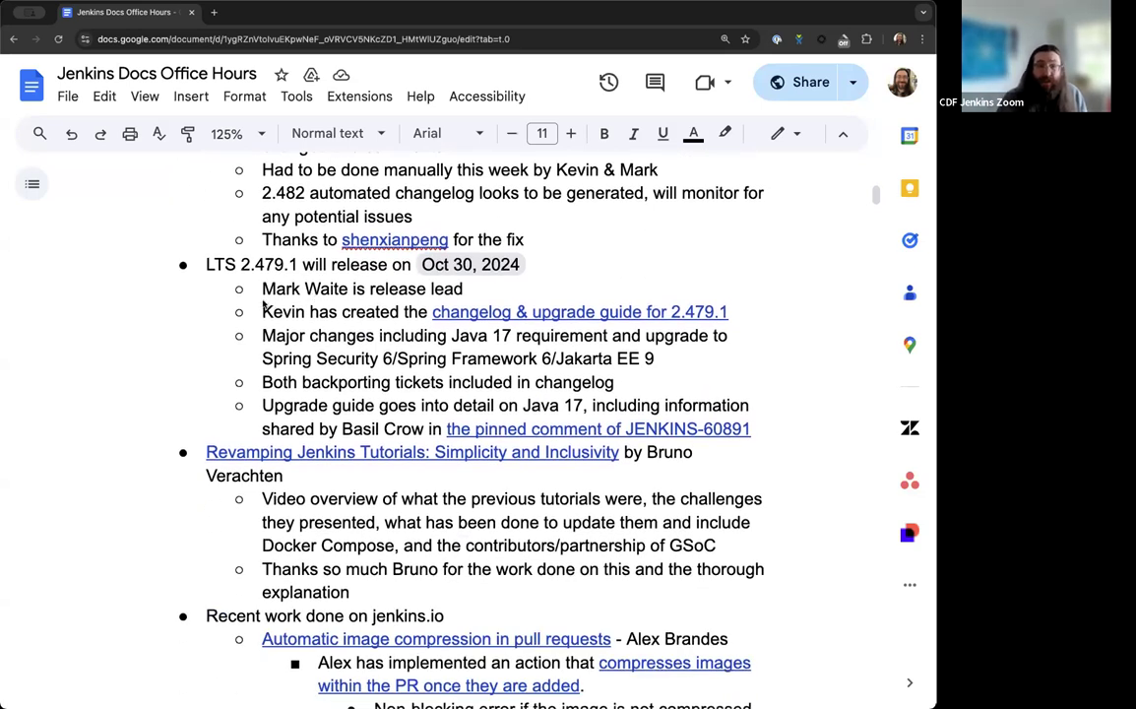
{"action": "scroll", "coordinate": [264, 308], "scroll_direction": "down", "scroll_amount": 1}
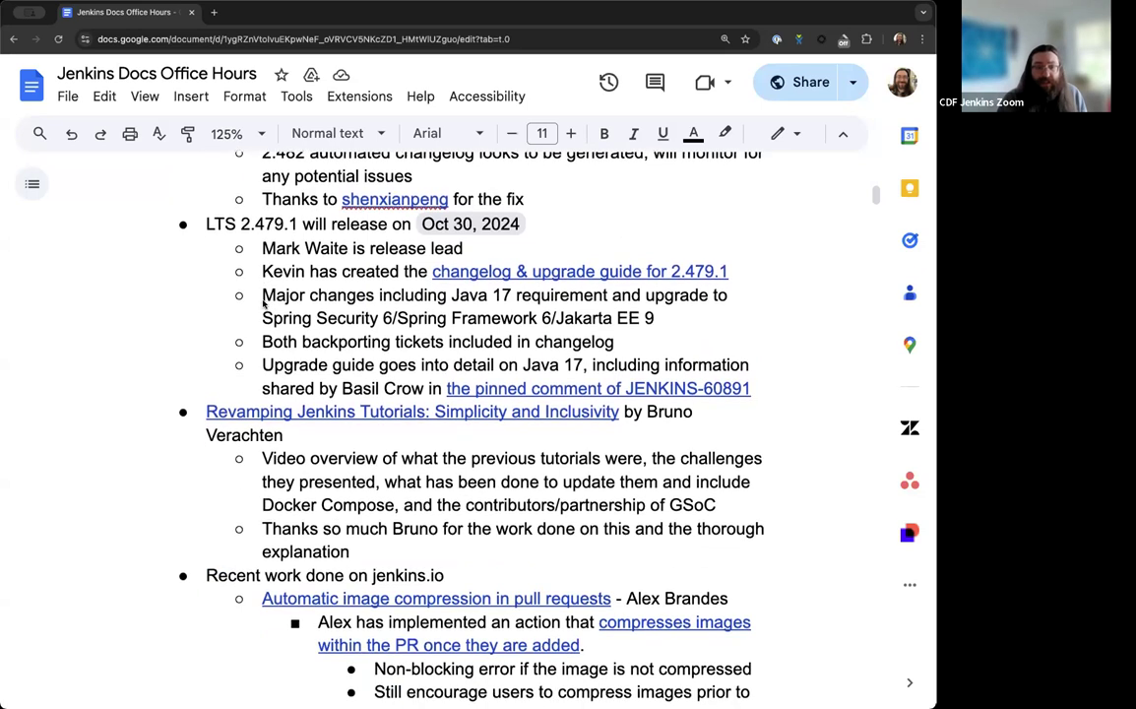
{"action": "scroll", "coordinate": [264, 306], "scroll_direction": "down", "scroll_amount": 3}
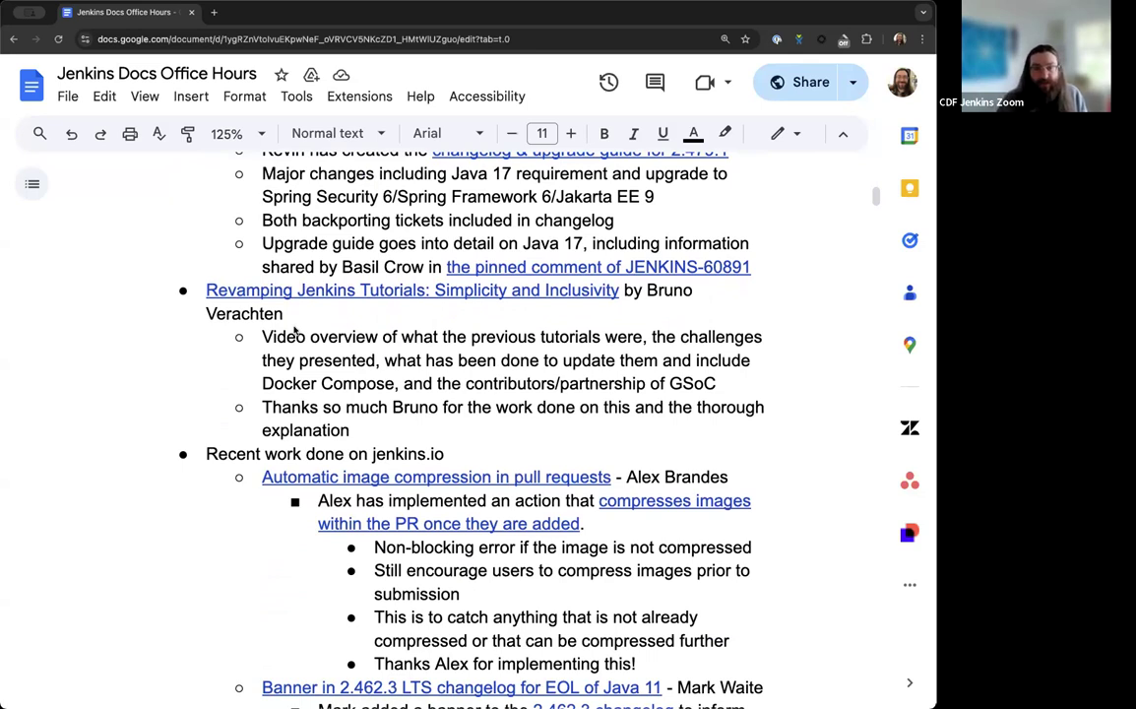
{"action": "scroll", "coordinate": [293, 331], "scroll_direction": "down", "scroll_amount": 1}
{"action": "scroll", "coordinate": [293, 331], "scroll_direction": "down", "scroll_amount": 5}
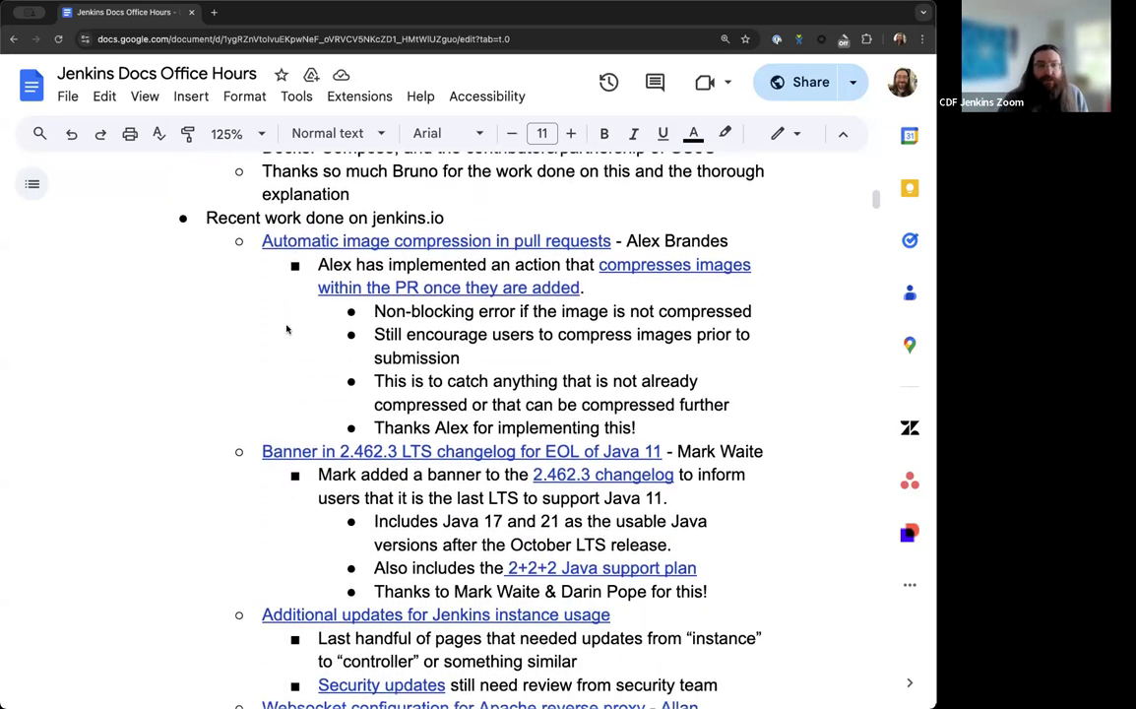
{"action": "scroll", "coordinate": [261, 322], "scroll_direction": "down", "scroll_amount": 1}
{"action": "scroll", "coordinate": [245, 320], "scroll_direction": "down", "scroll_amount": 2}
{"action": "scroll", "coordinate": [246, 320], "scroll_direction": "down", "scroll_amount": 8}
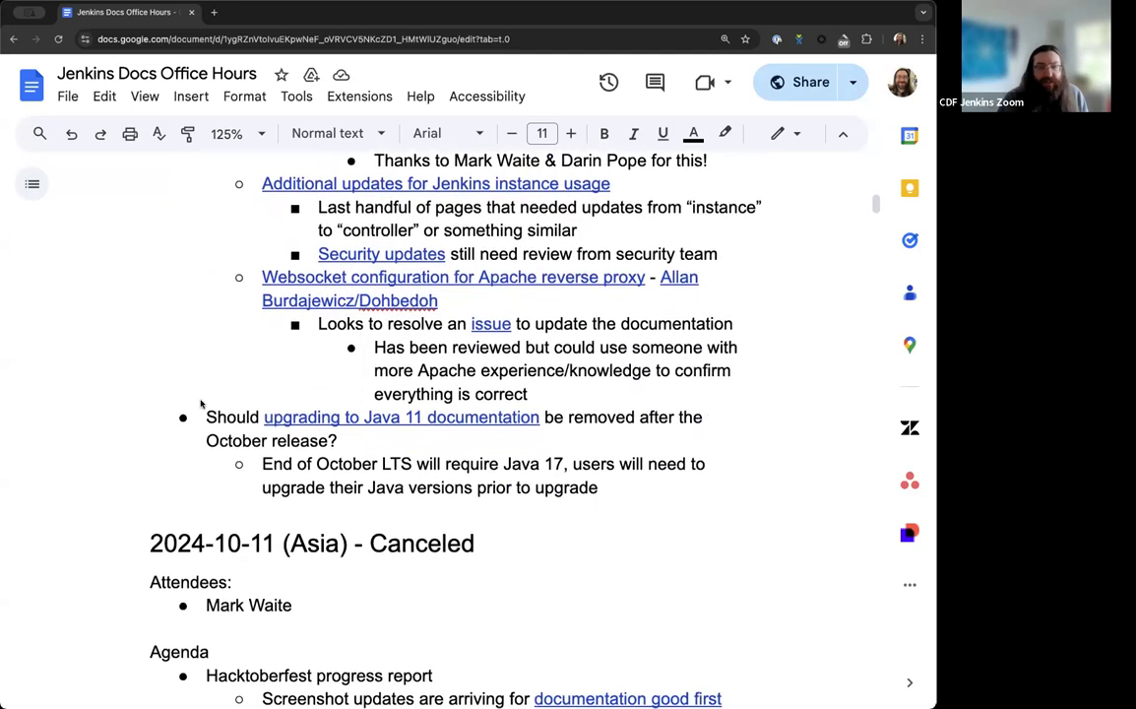
{"action": "scroll", "coordinate": [222, 377], "scroll_direction": "down", "scroll_amount": 1}
{"action": "scroll", "coordinate": [222, 394], "scroll_direction": "up", "scroll_amount": 1}
{"action": "scroll", "coordinate": [243, 446], "scroll_direction": "up", "scroll_amount": 1}
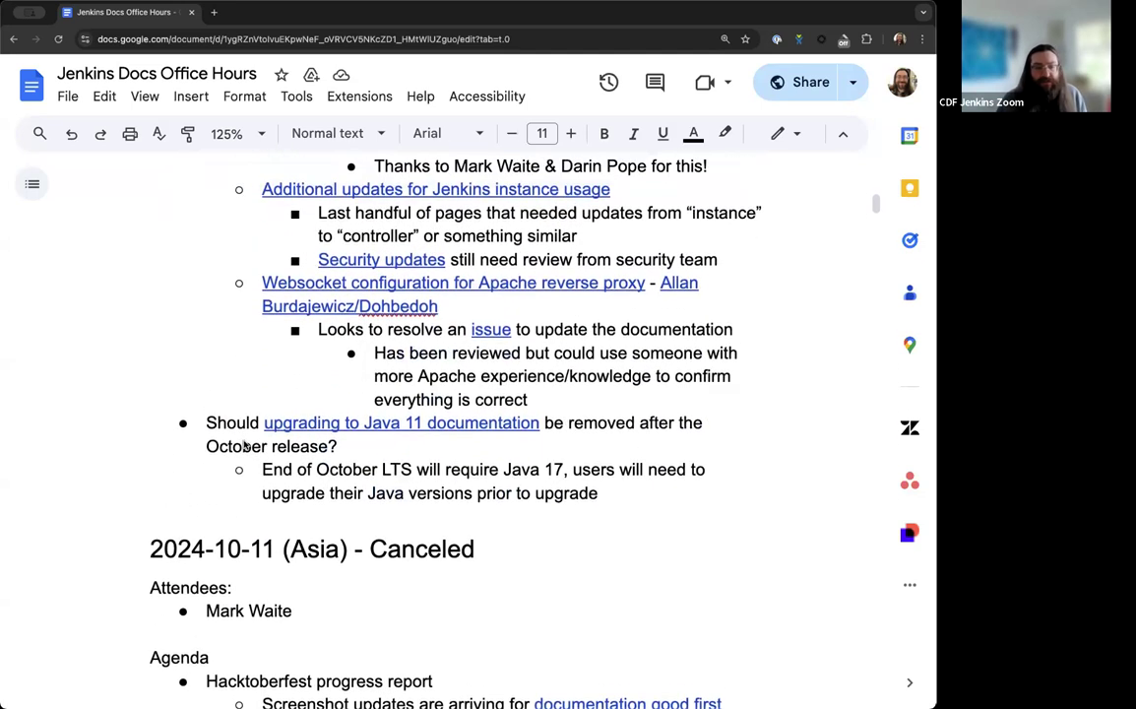
{"action": "scroll", "coordinate": [241, 458], "scroll_direction": "up", "scroll_amount": 3}
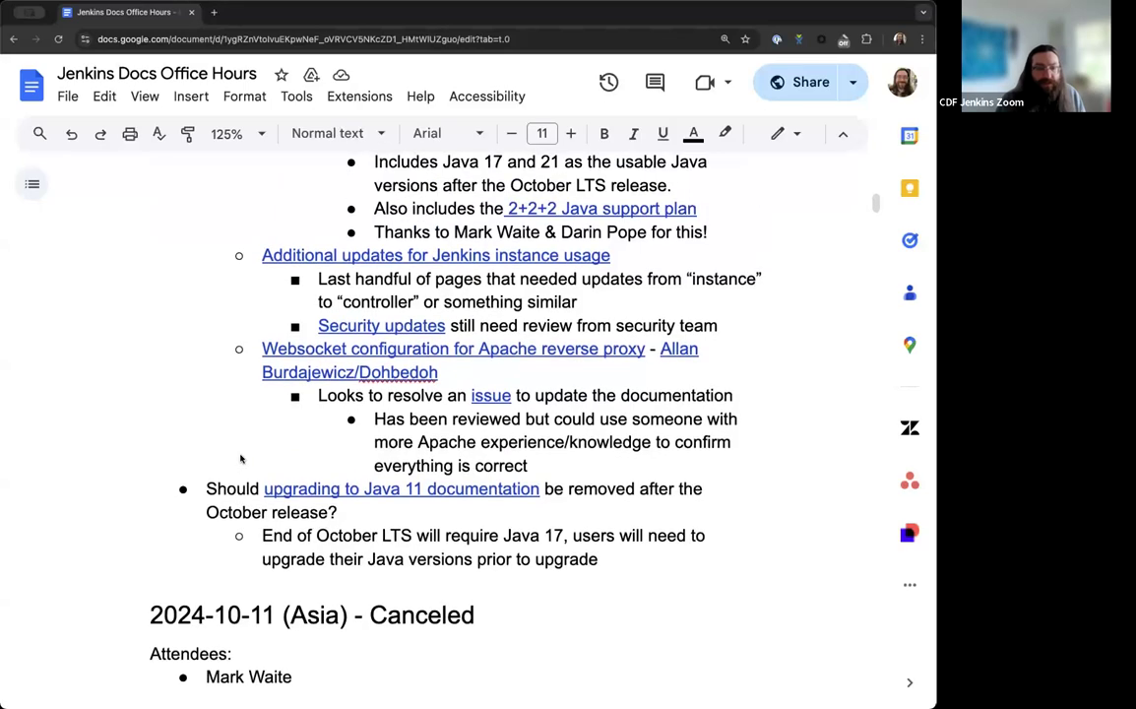
{"action": "scroll", "coordinate": [258, 517], "scroll_direction": "up", "scroll_amount": 20}
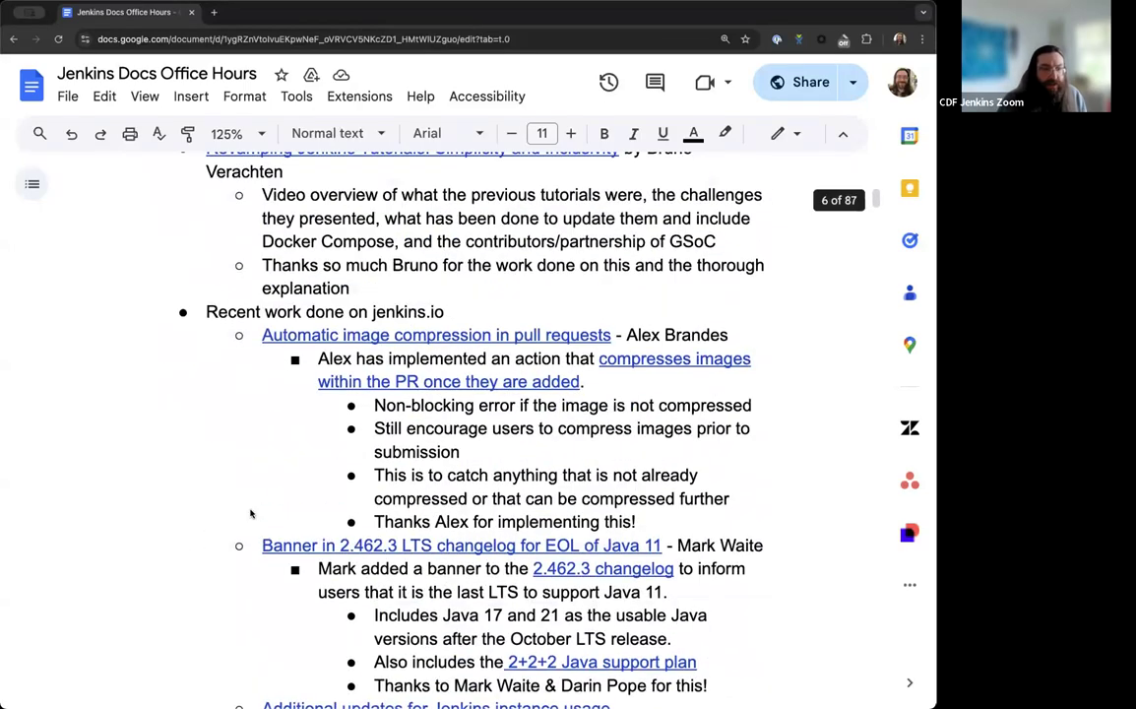
{"action": "scroll", "coordinate": [250, 513], "scroll_direction": "up", "scroll_amount": 20}
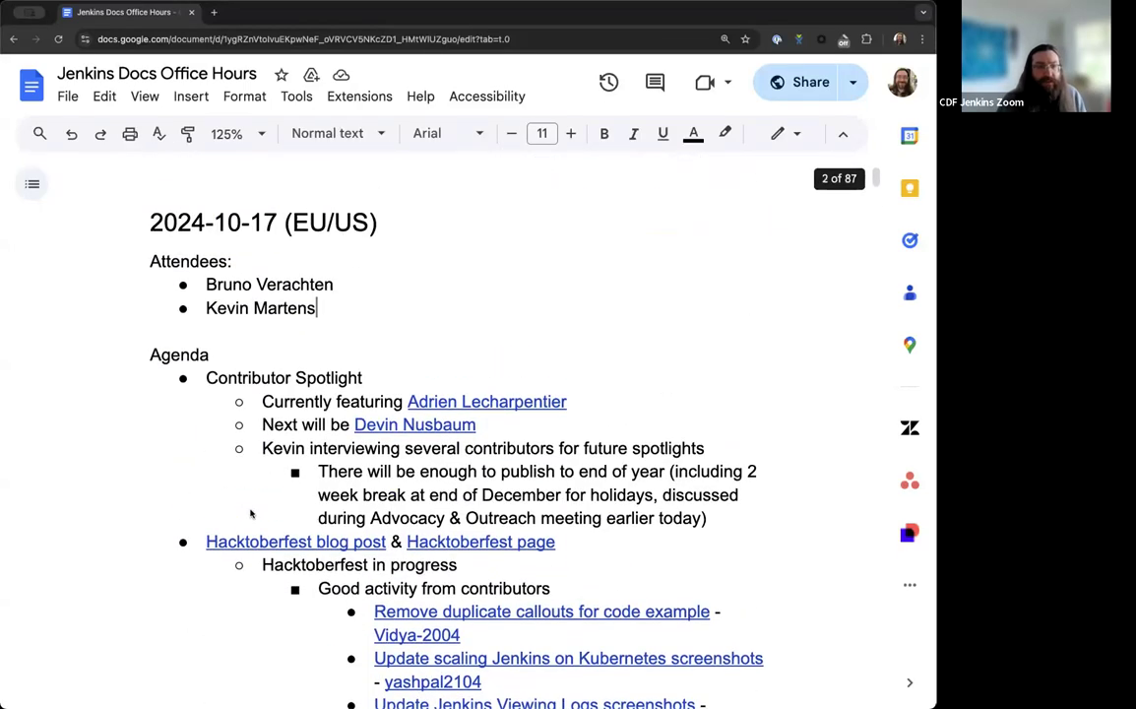
{"action": "scroll", "coordinate": [250, 513], "scroll_direction": "down", "scroll_amount": 2}
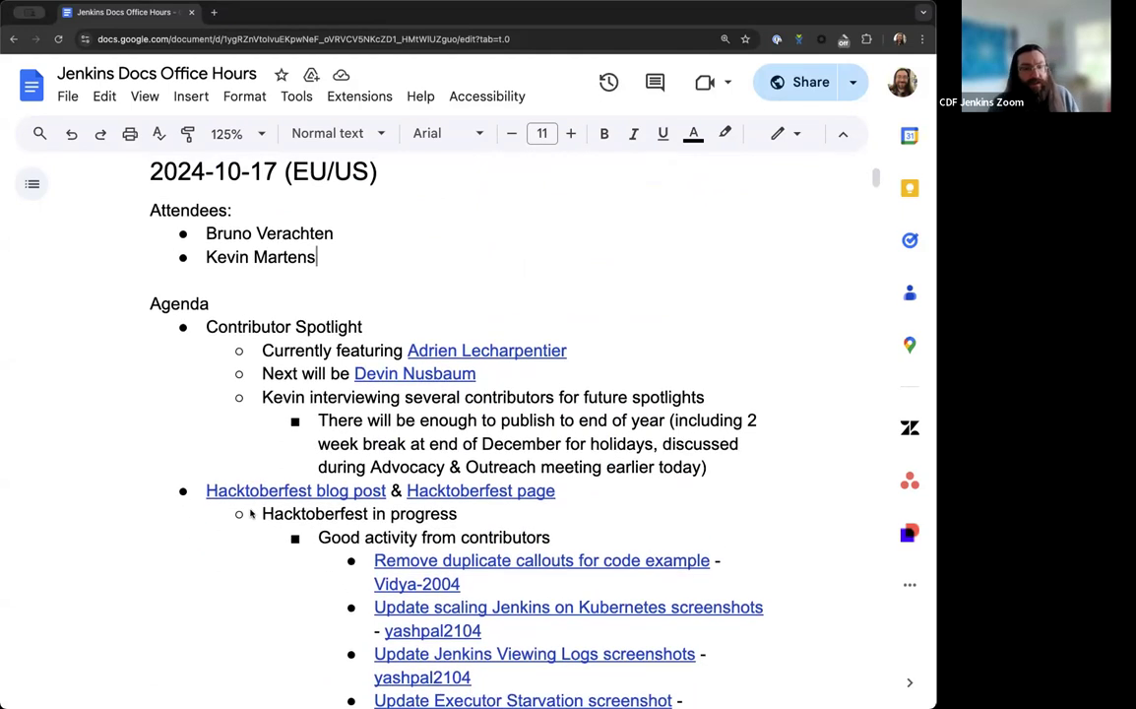
{"action": "scroll", "coordinate": [250, 513], "scroll_direction": "up", "scroll_amount": 1}
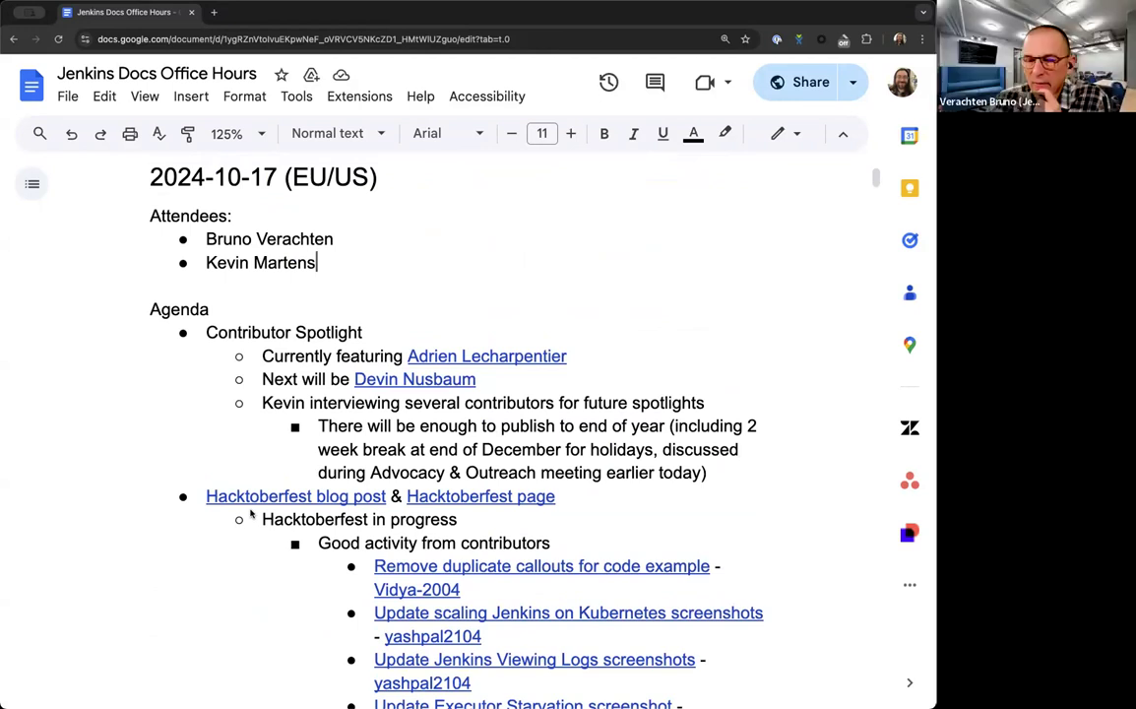
{"action": "scroll", "coordinate": [250, 513], "scroll_direction": "down", "scroll_amount": 1}
{"action": "scroll", "coordinate": [255, 323], "scroll_direction": "down", "scroll_amount": 2}
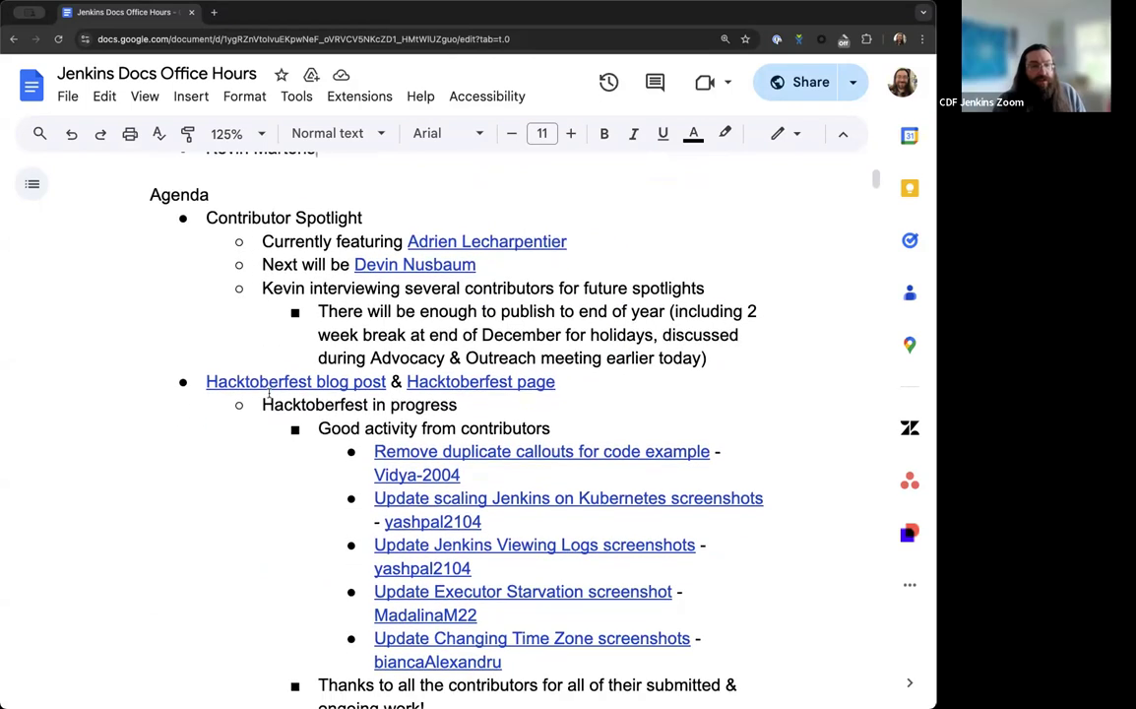
{"action": "left_click", "coordinate": [514, 212]}
{"action": "left_click", "coordinate": [497, 241]}
{"action": "scroll", "coordinate": [363, 275], "scroll_direction": "down", "scroll_amount": 2}
{"action": "scroll", "coordinate": [364, 275], "scroll_direction": "up", "scroll_amount": 2}
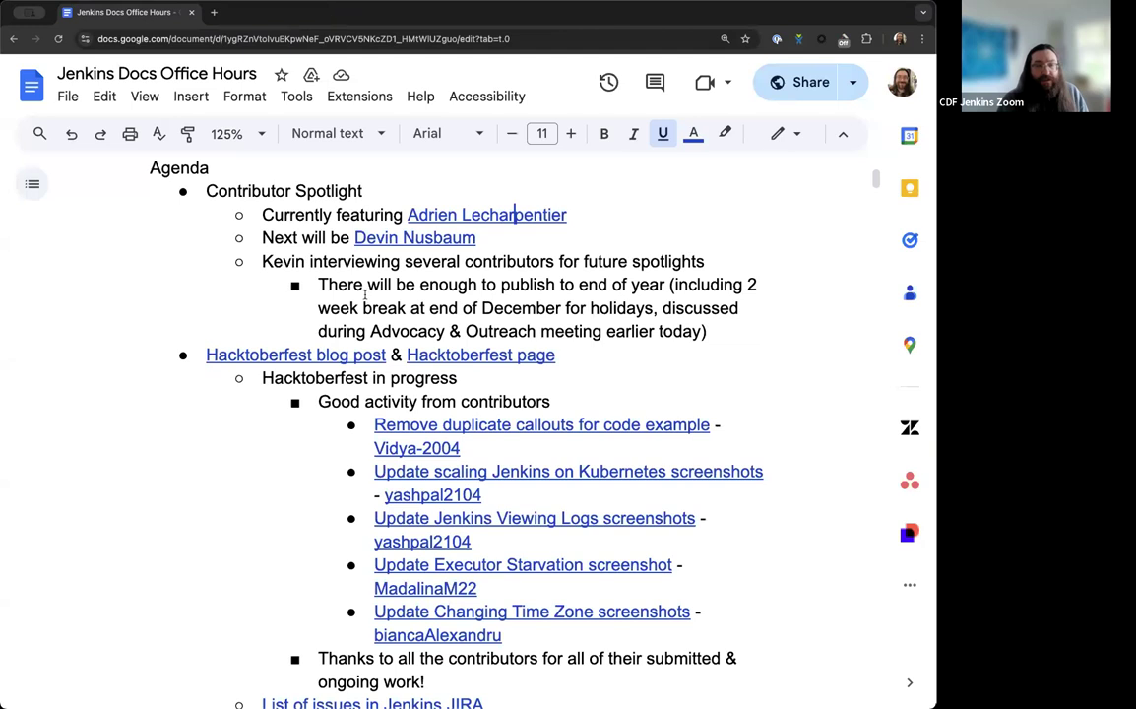
{"action": "left_click", "coordinate": [337, 12]}
{"action": "scroll", "coordinate": [522, 248], "scroll_direction": "down", "scroll_amount": 1}
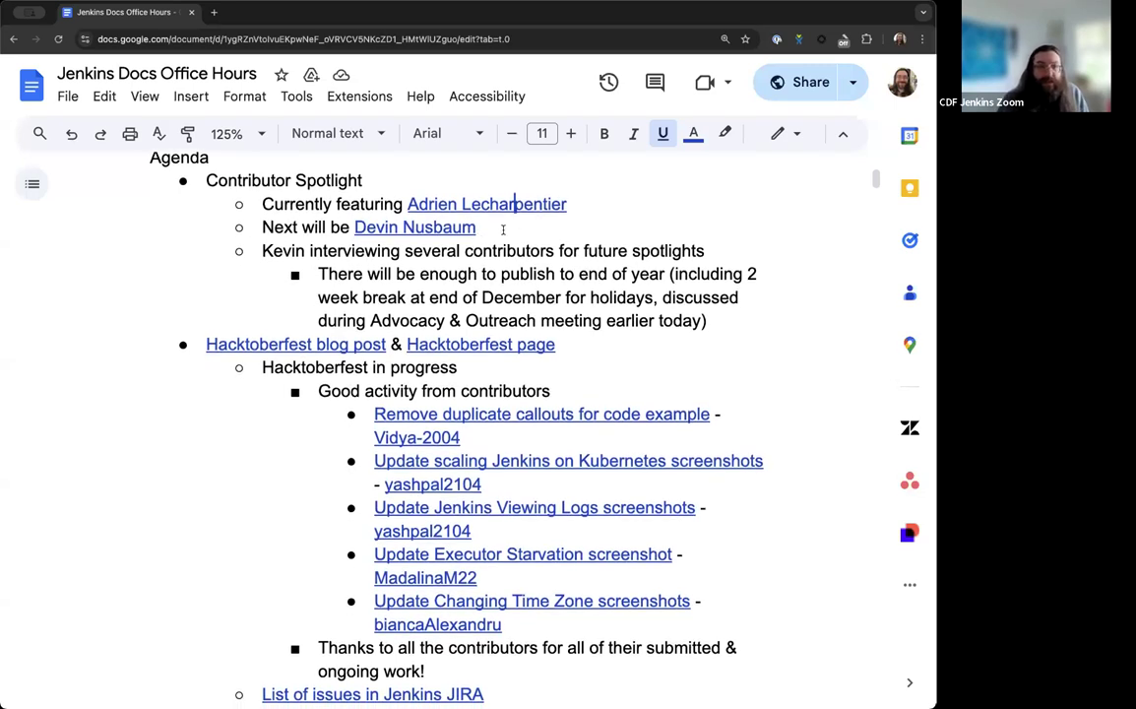
{"action": "scroll", "coordinate": [503, 229], "scroll_direction": "down", "scroll_amount": 1}
{"action": "scroll", "coordinate": [503, 229], "scroll_direction": "down", "scroll_amount": 1}
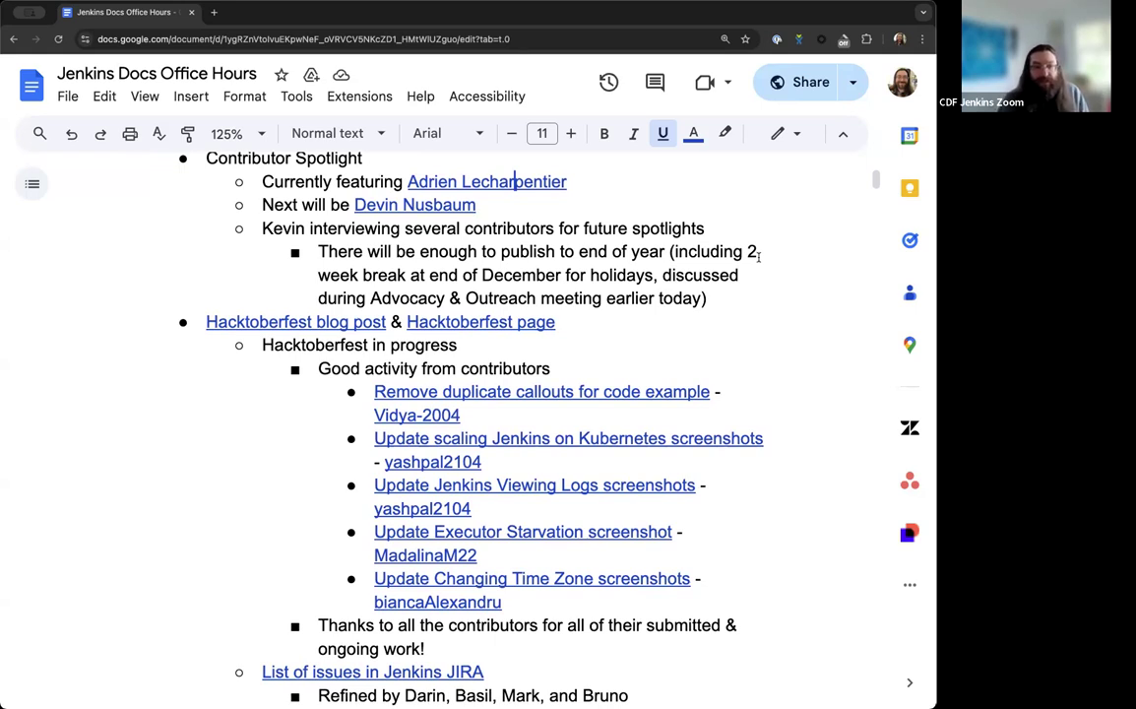
{"action": "scroll", "coordinate": [758, 257], "scroll_direction": "down", "scroll_amount": 1}
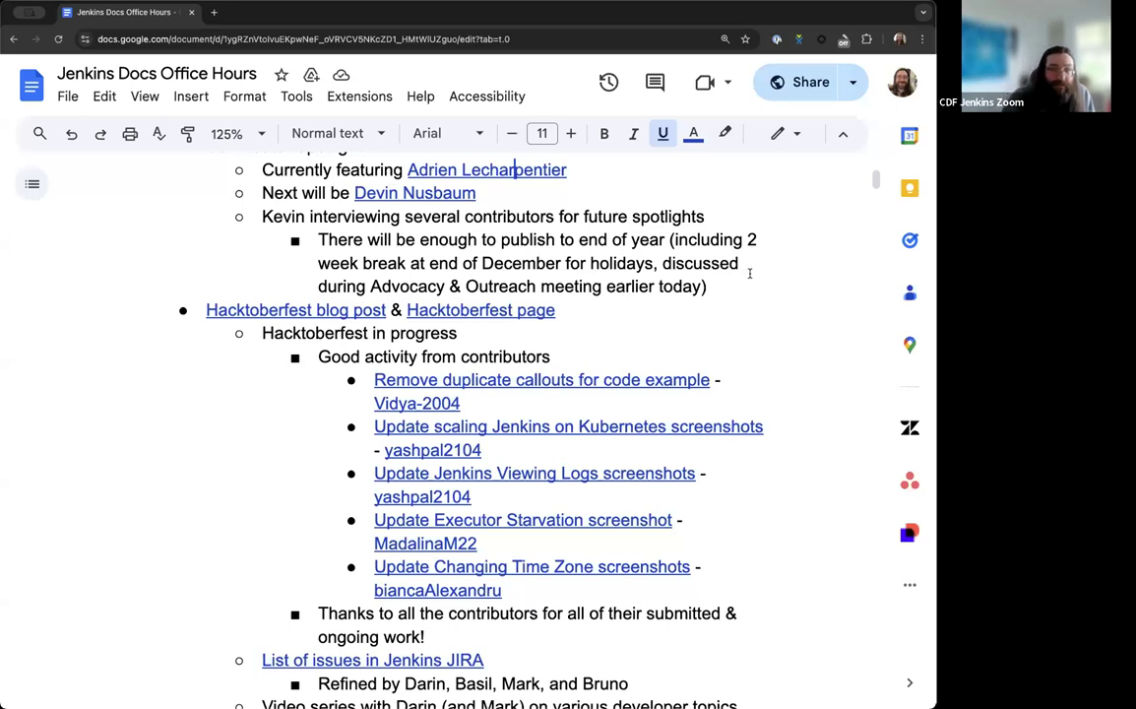
{"action": "scroll", "coordinate": [750, 274], "scroll_direction": "down", "scroll_amount": 3}
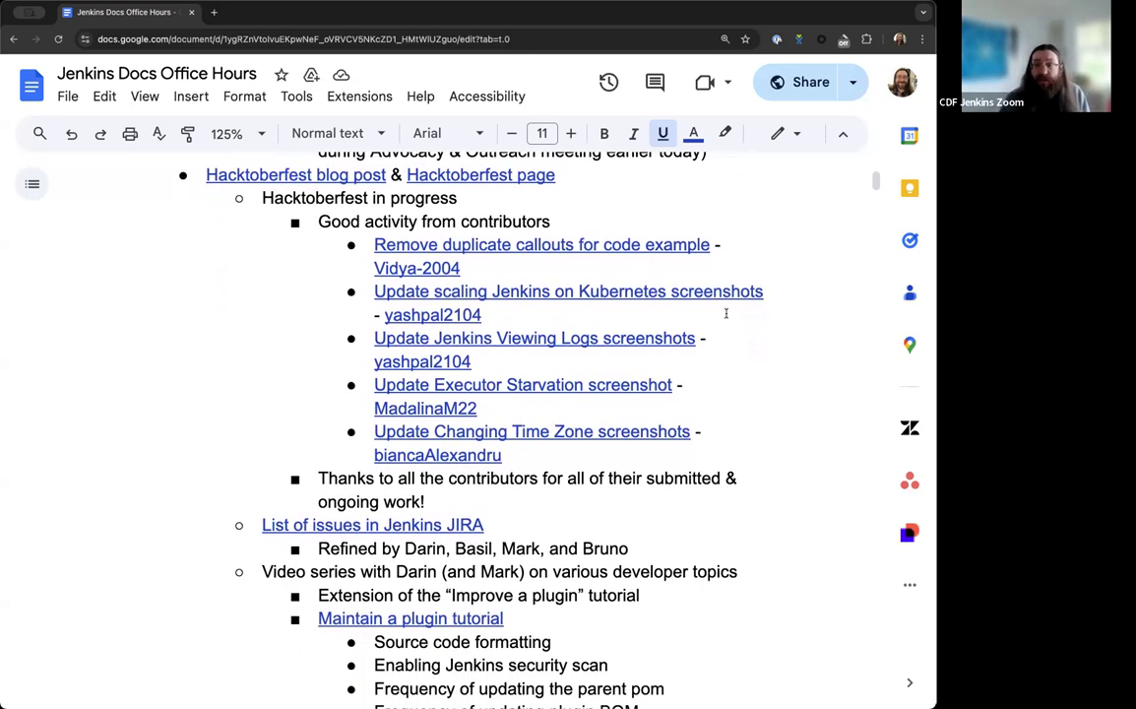
{"action": "scroll", "coordinate": [743, 349], "scroll_direction": "down", "scroll_amount": 1}
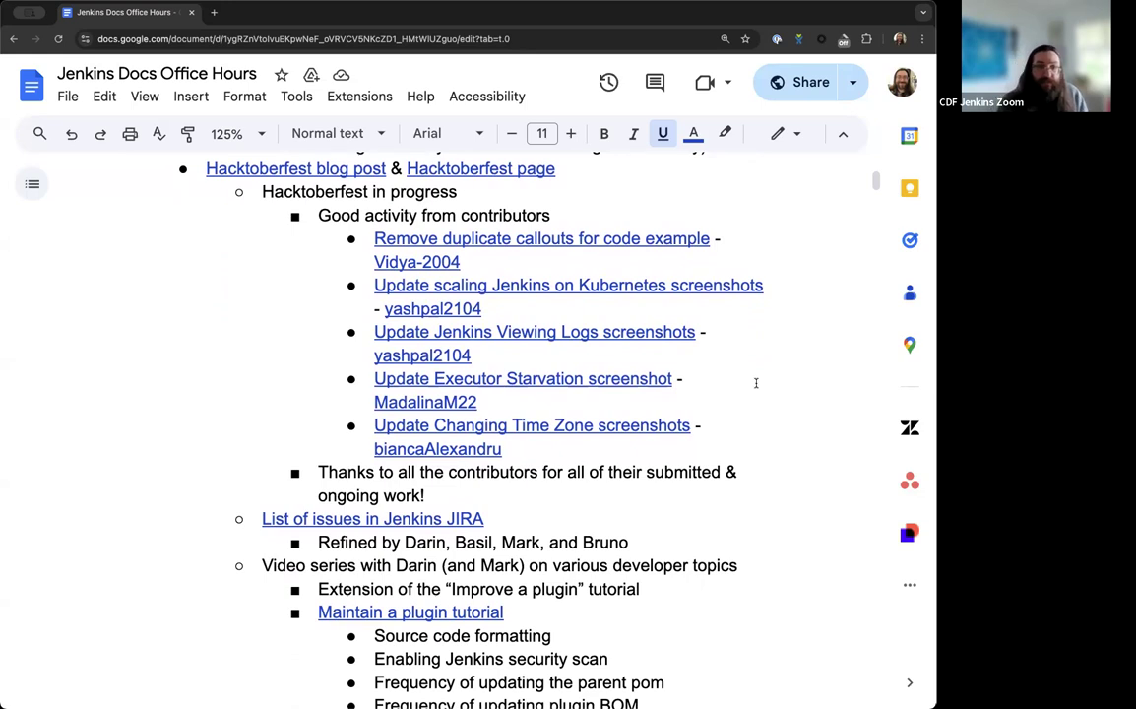
{"action": "scroll", "coordinate": [750, 378], "scroll_direction": "down", "scroll_amount": 1}
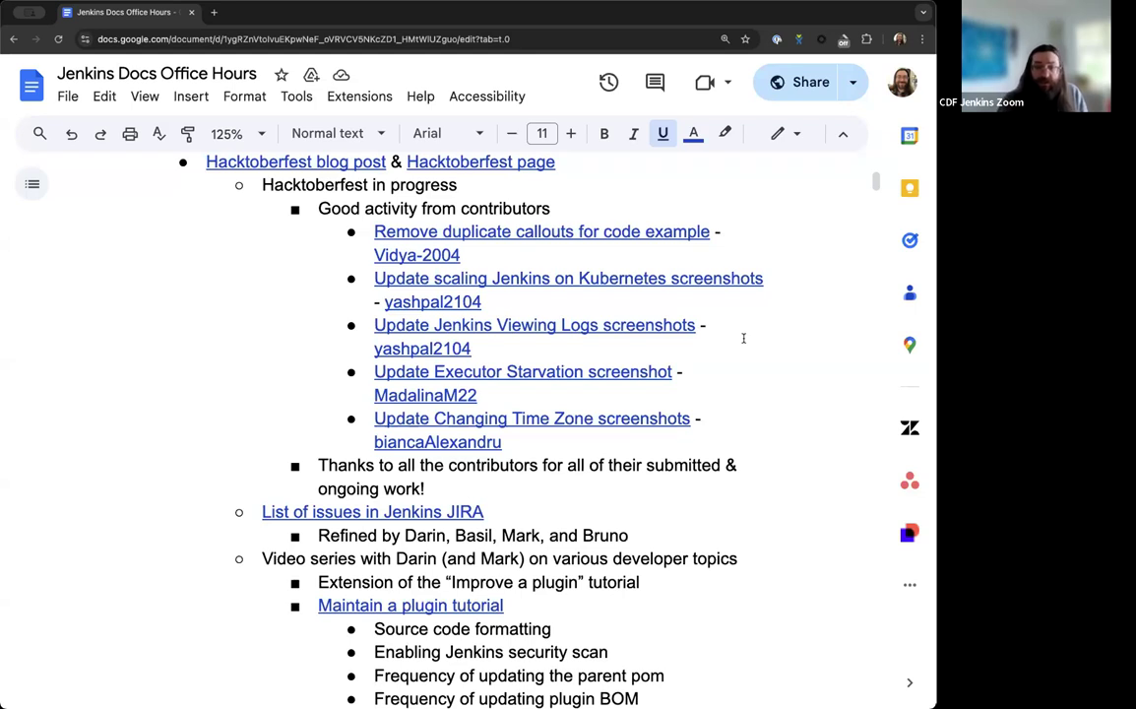
{"action": "scroll", "coordinate": [744, 338], "scroll_direction": "down", "scroll_amount": 1}
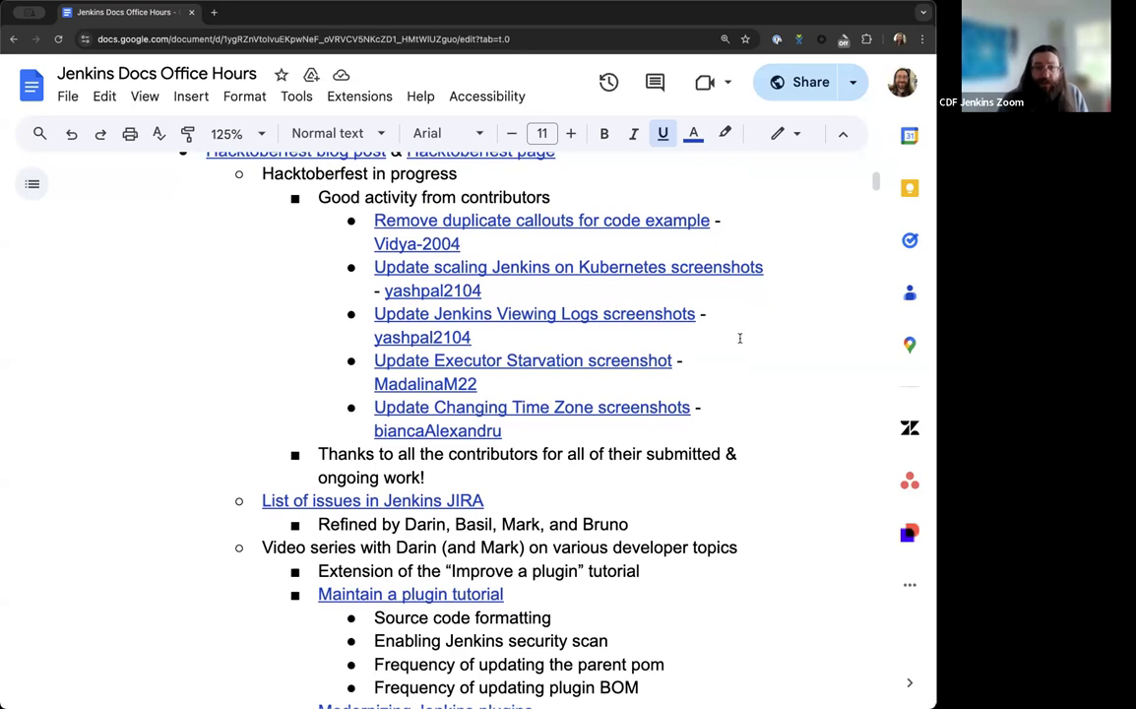
{"action": "scroll", "coordinate": [745, 325], "scroll_direction": "down", "scroll_amount": 1}
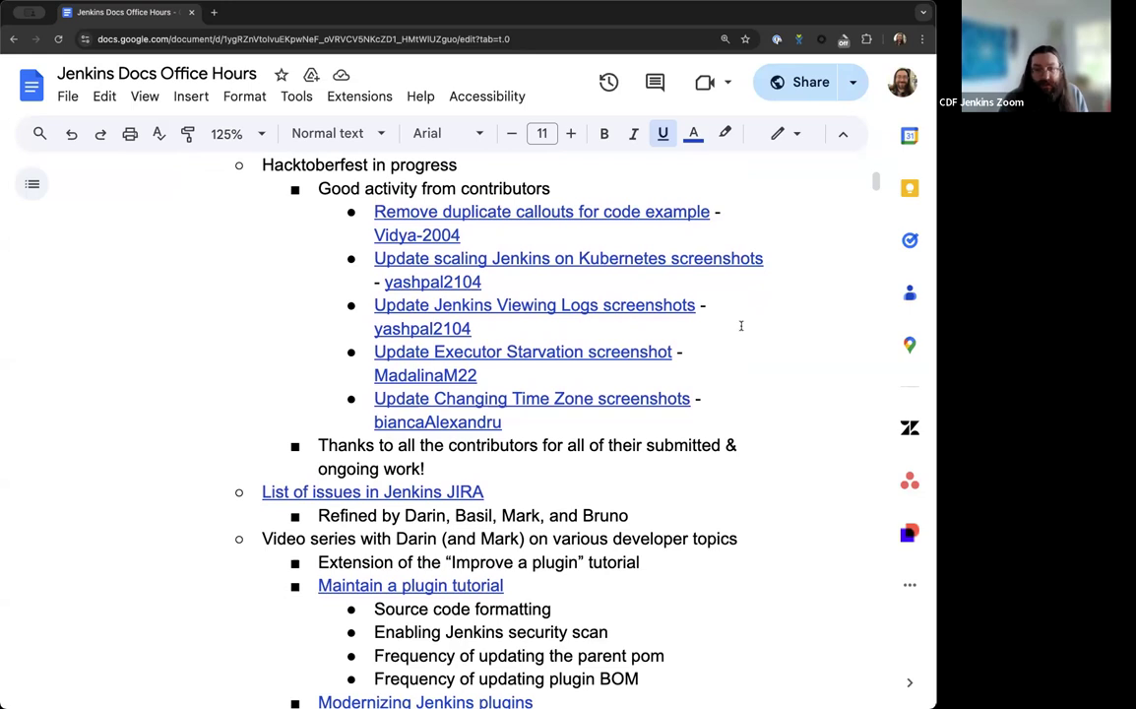
{"action": "scroll", "coordinate": [742, 326], "scroll_direction": "down", "scroll_amount": 3}
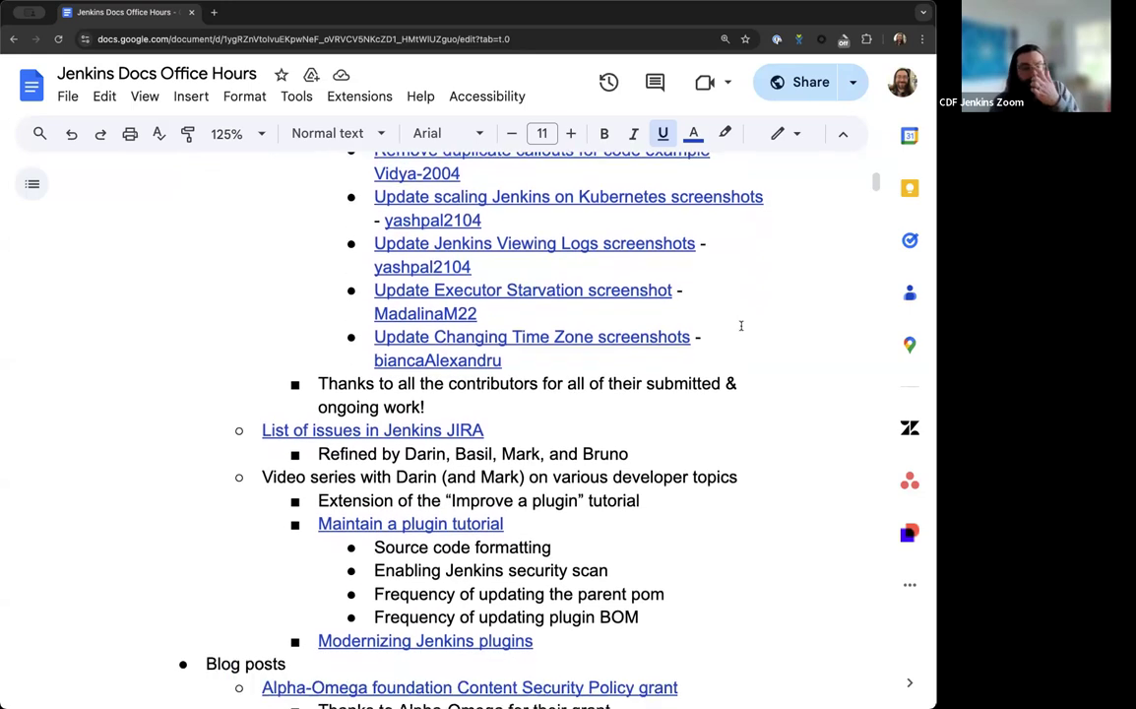
{"action": "scroll", "coordinate": [742, 326], "scroll_direction": "down", "scroll_amount": 2}
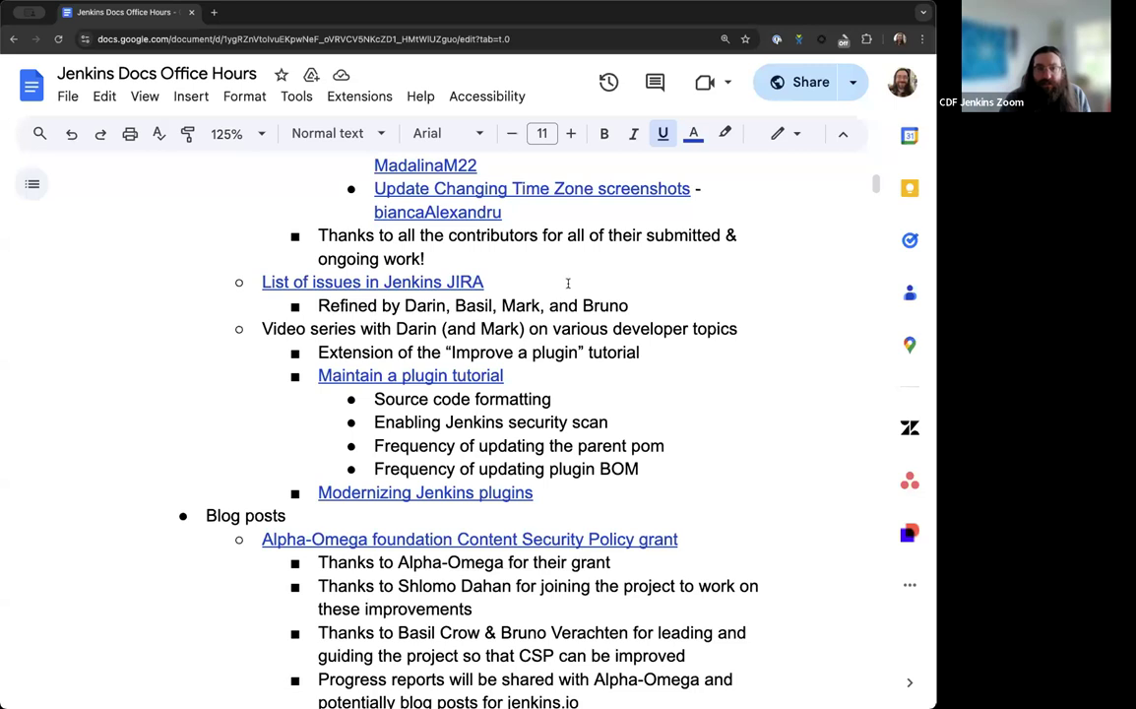
{"action": "scroll", "coordinate": [567, 284], "scroll_direction": "down", "scroll_amount": 1}
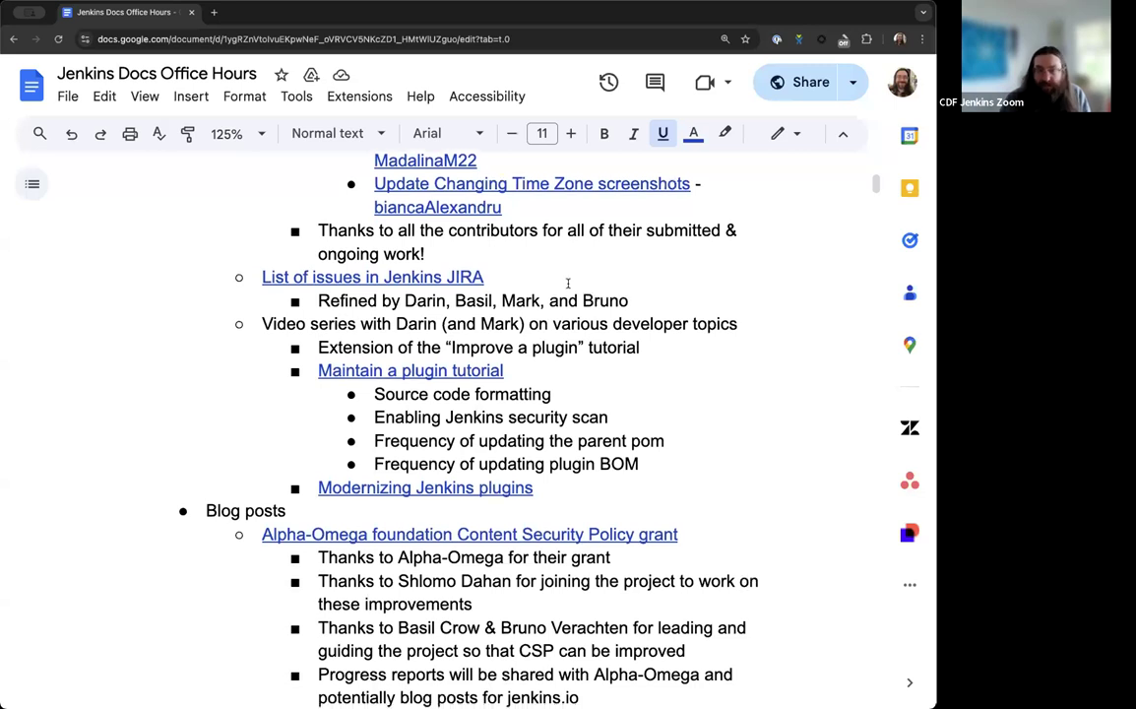
{"action": "scroll", "coordinate": [510, 261], "scroll_direction": "down", "scroll_amount": 2}
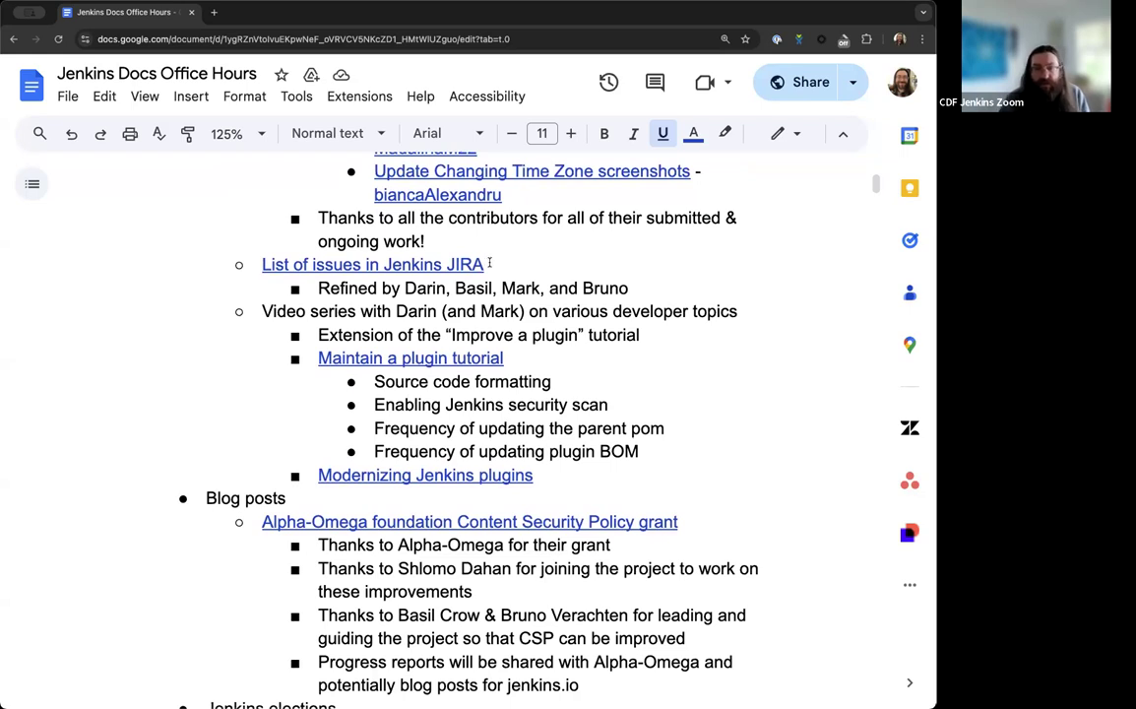
{"action": "scroll", "coordinate": [463, 276], "scroll_direction": "down", "scroll_amount": 1}
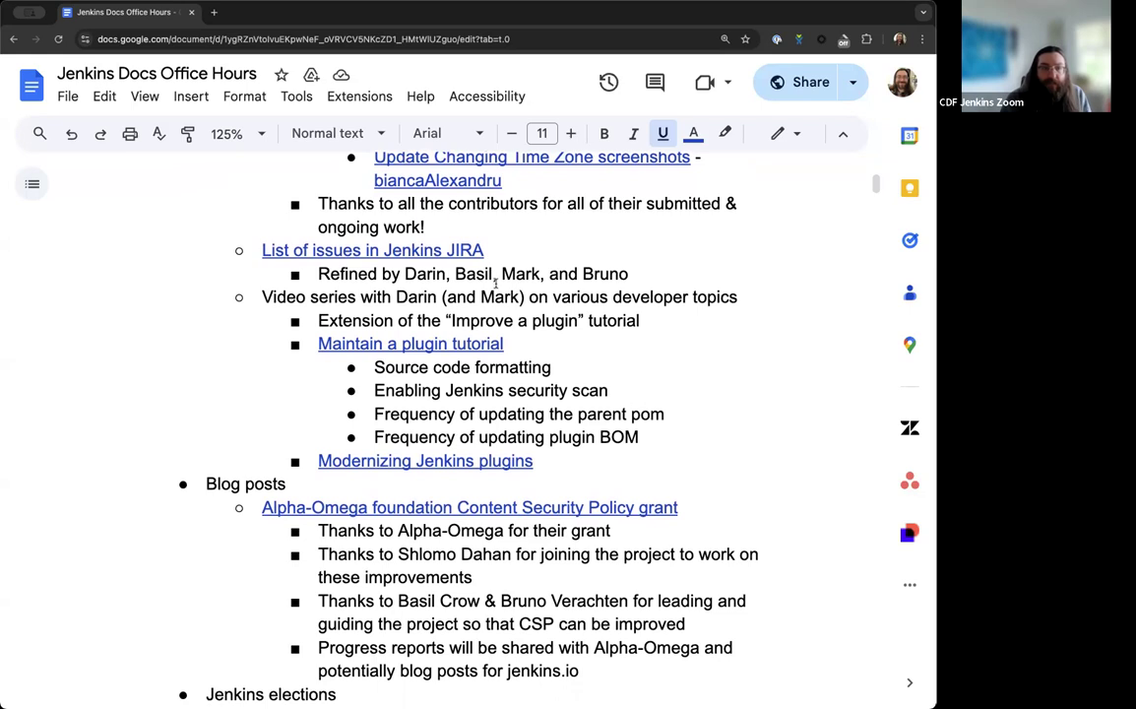
{"action": "scroll", "coordinate": [522, 335], "scroll_direction": "down", "scroll_amount": 1}
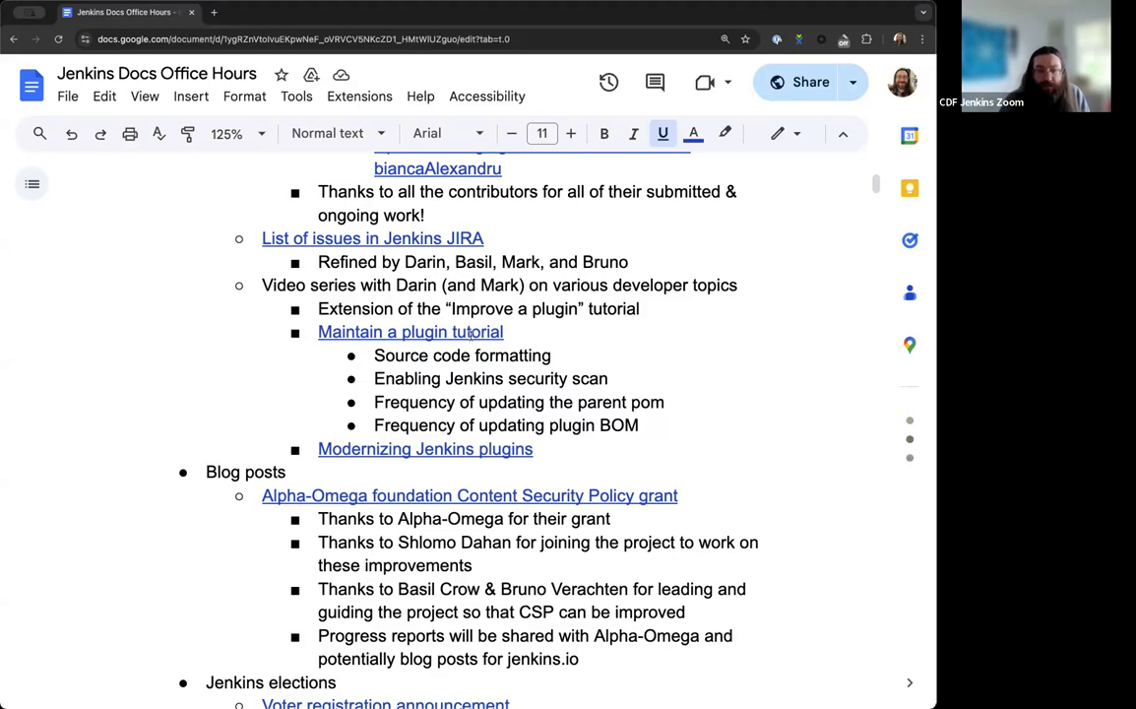
{"action": "scroll", "coordinate": [471, 334], "scroll_direction": "down", "scroll_amount": 2}
{"action": "scroll", "coordinate": [471, 338], "scroll_direction": "up", "scroll_amount": 5}
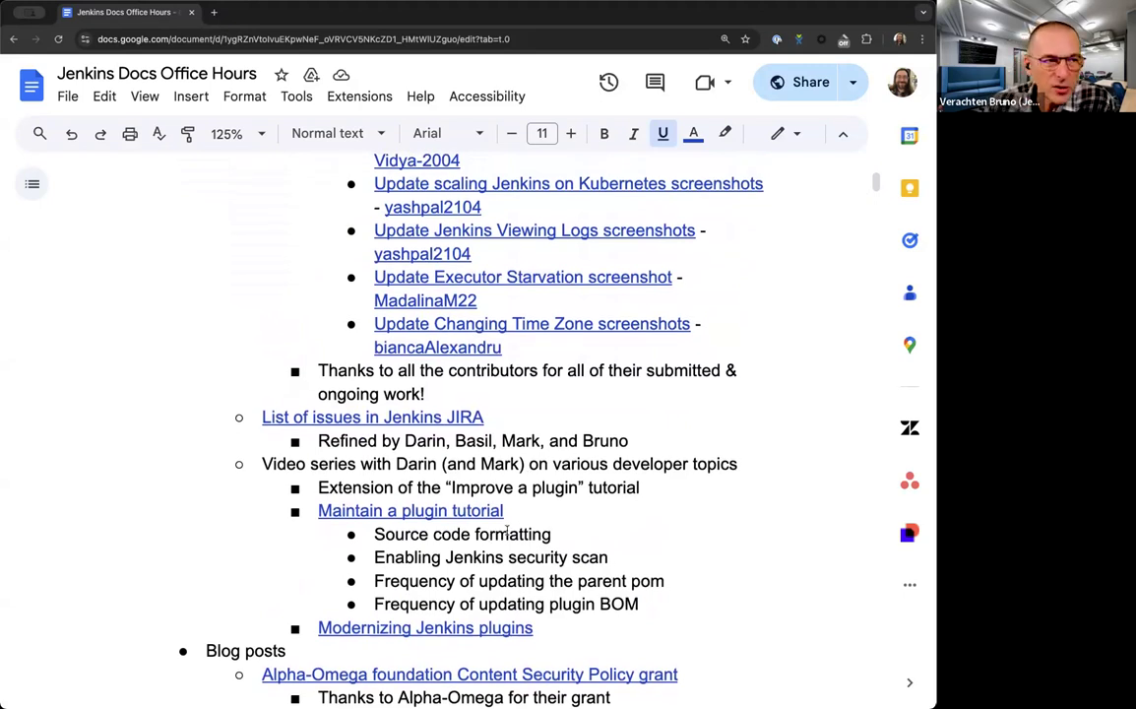
Add an indented 'Mondays & Wednesdays' sub-bullet under the video series item.
{"action": "double_click", "coordinate": [760, 466]}
{"action": "key", "text": "Return"}
{"action": "key", "text": "Tab"}
{"action": "type", "text": "Nb"}
{"action": "key", "text": "BackSpace"}
{"action": "key", "text": "BackSpace"}
{"action": "type", "text": "Mondays "}
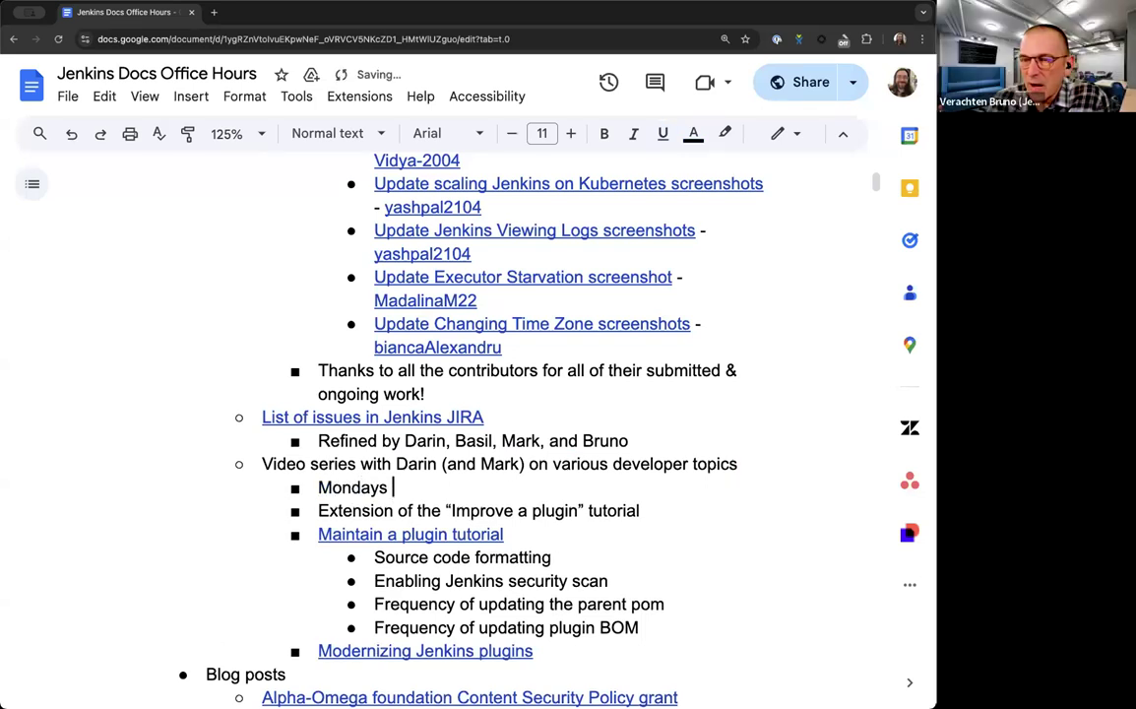
{"action": "type", "text": "& Wednesdays"}
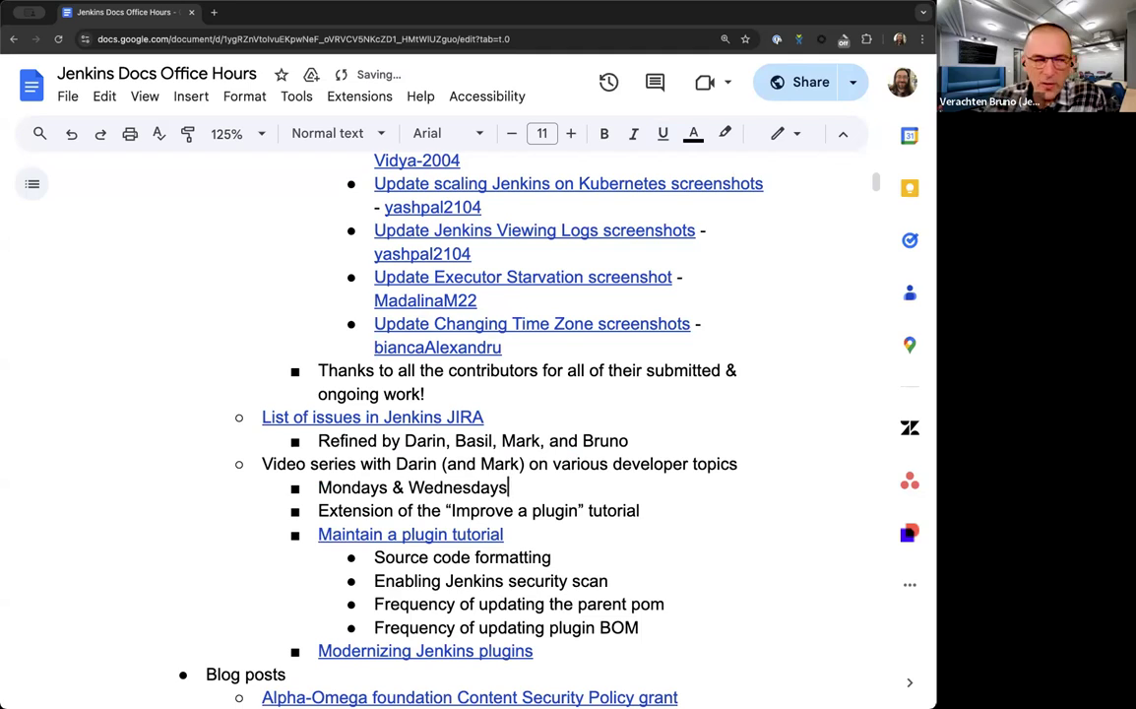
{"action": "scroll", "coordinate": [463, 394], "scroll_direction": "down", "scroll_amount": 1}
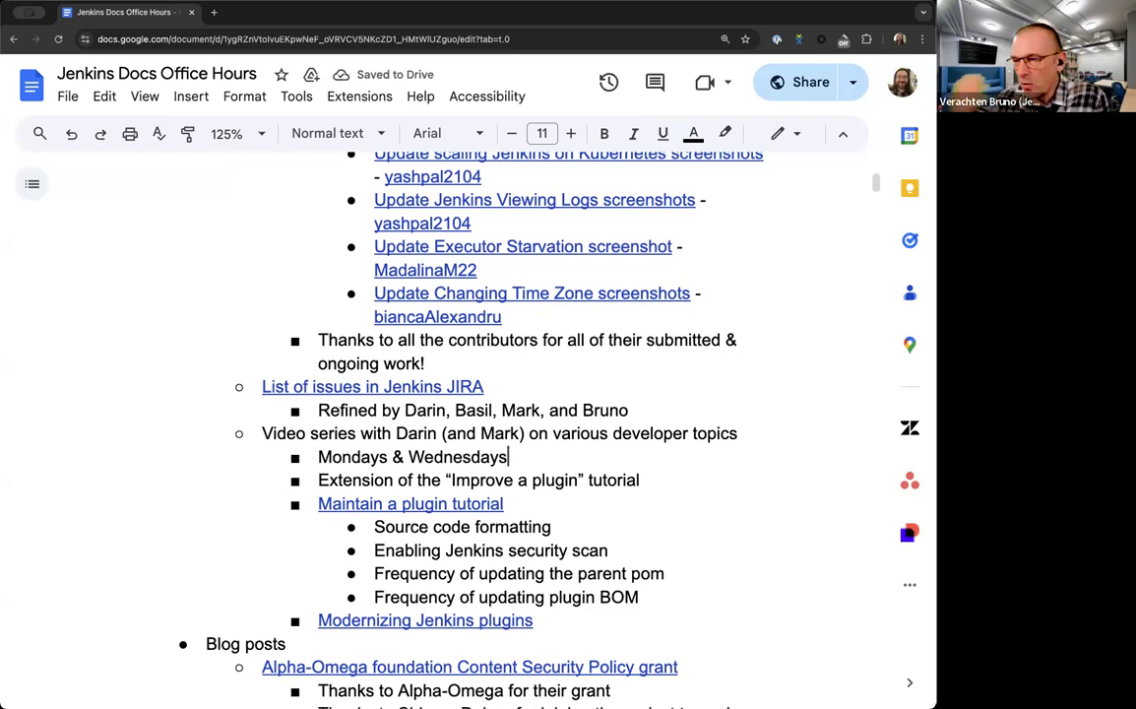
Nest a 'Using Openrewrite' bullet beneath Mondays & Wednesdays.
{"action": "key", "text": "Return"}
{"action": "key", "text": "Tab"}
{"action": "type", "text": "Usi"}
{"action": "type", "text": "ng Openre"}
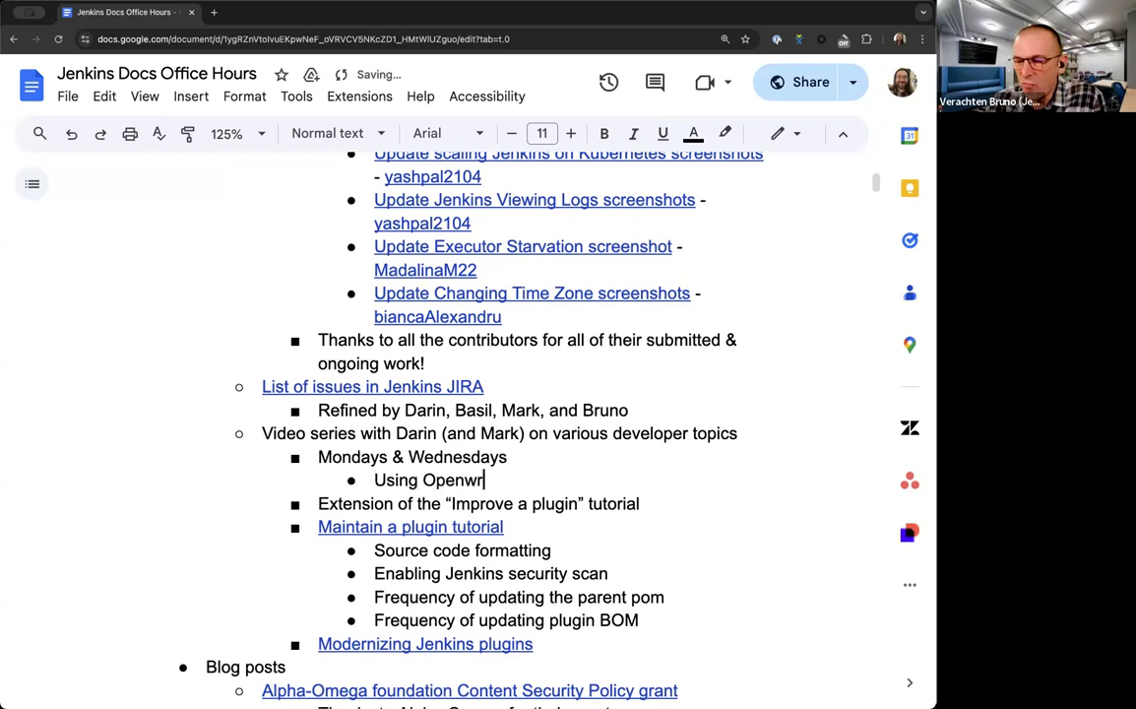
{"action": "type", "text": "write"}
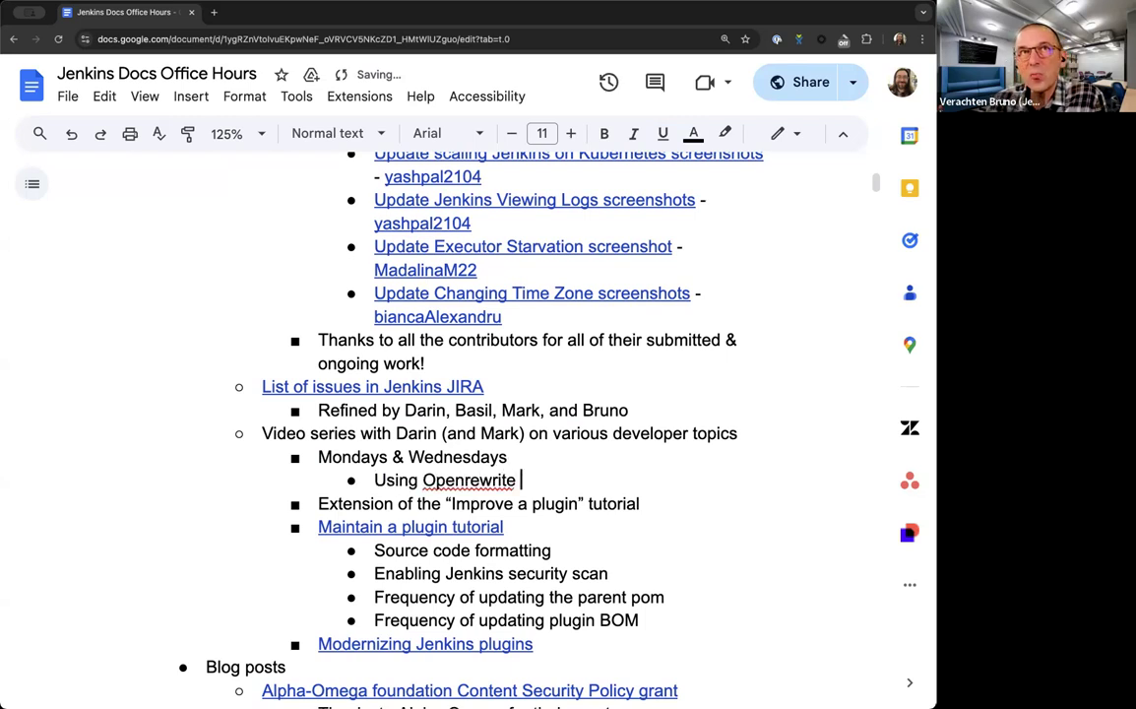
{"action": "key", "text": "BackSpace"}
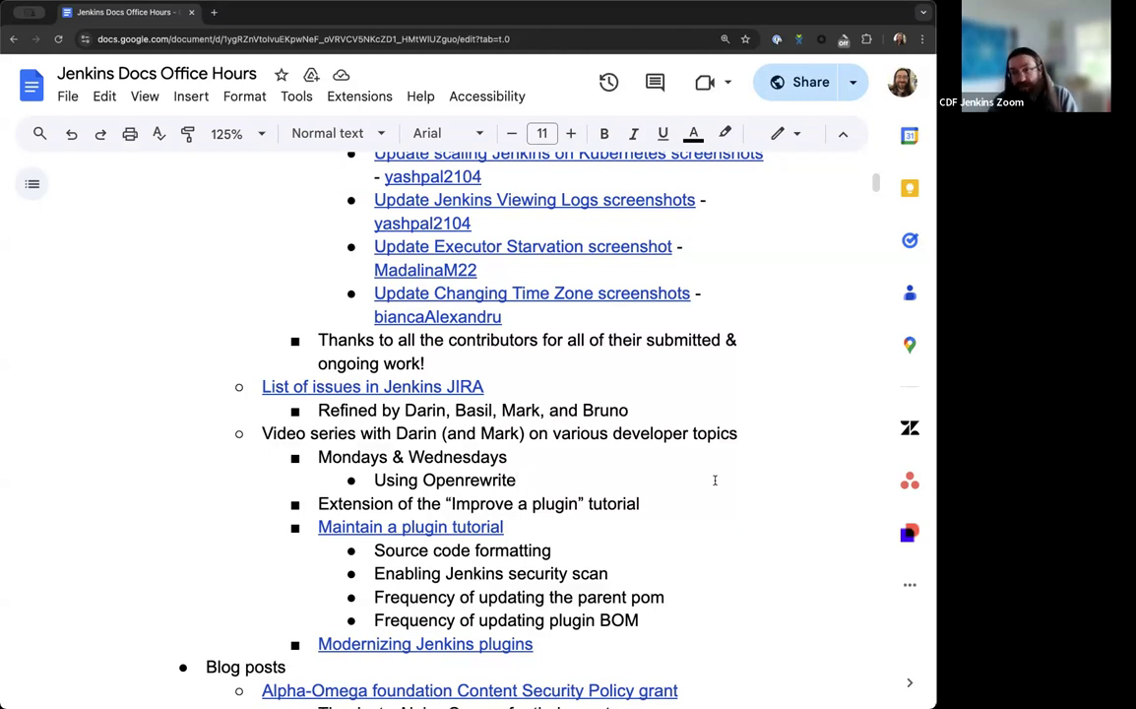
{"action": "left_click", "coordinate": [715, 479]}
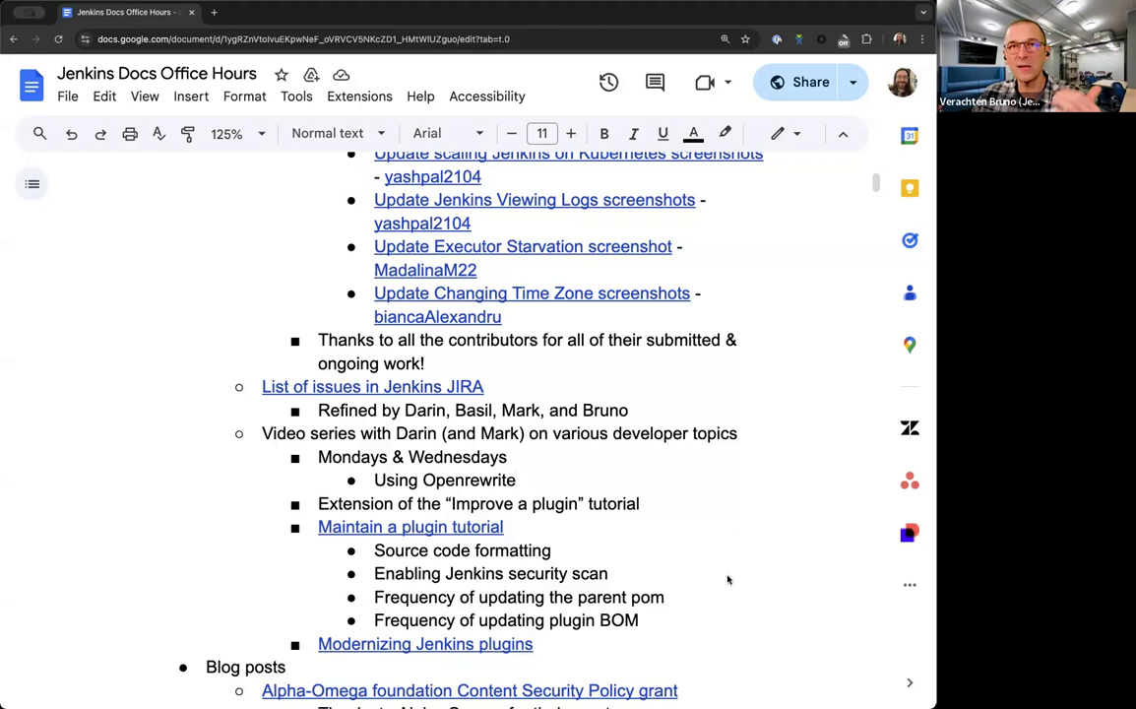
{"action": "scroll", "coordinate": [727, 580], "scroll_direction": "down", "scroll_amount": 1}
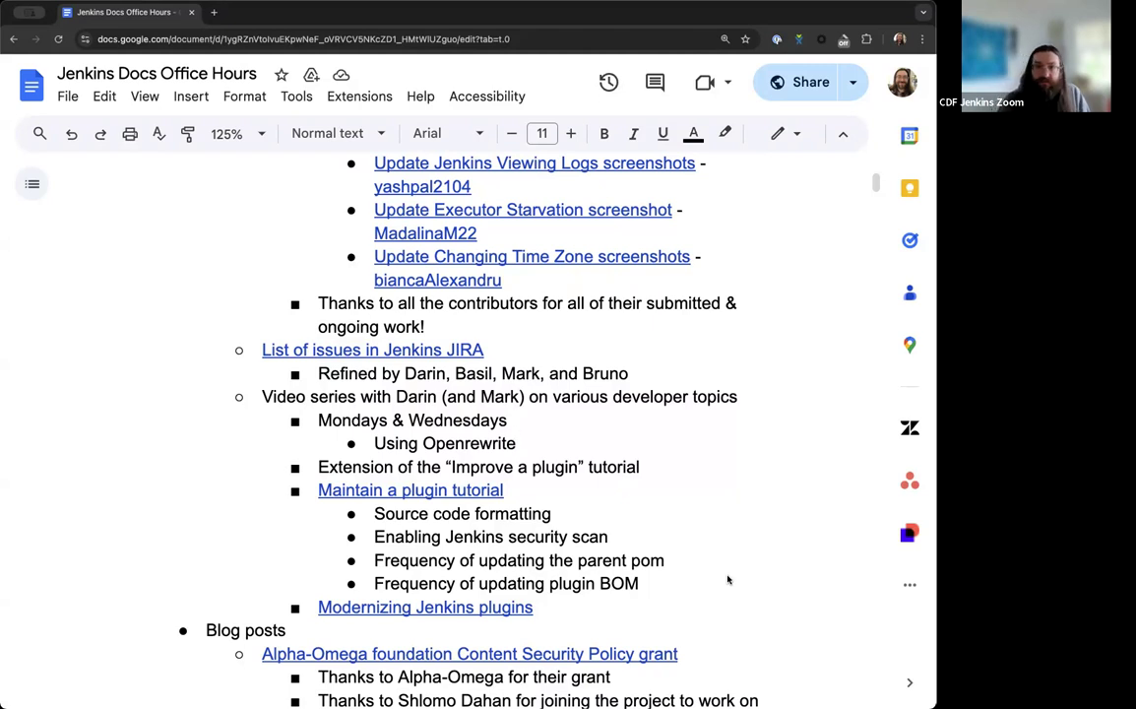
Scroll down to the Alpha-Omega grant blog post and place the cursor at the improvements bullet's end.
{"action": "scroll", "coordinate": [729, 580], "scroll_direction": "down", "scroll_amount": 1}
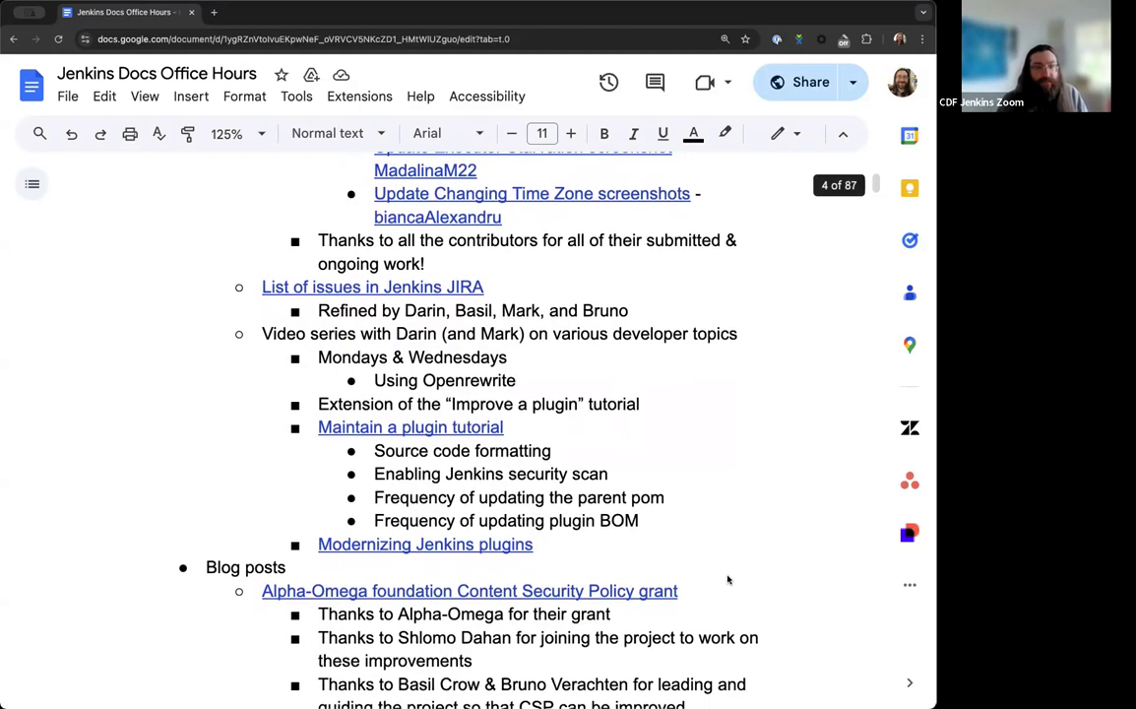
{"action": "scroll", "coordinate": [652, 520], "scroll_direction": "up", "scroll_amount": 1}
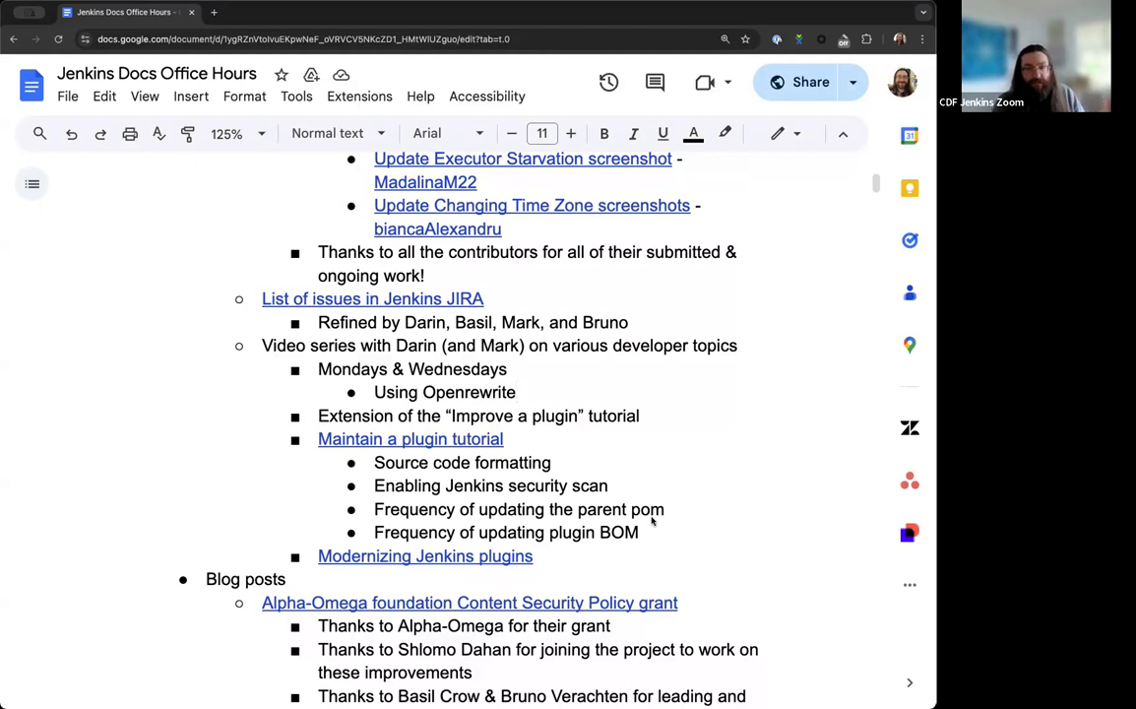
{"action": "scroll", "coordinate": [651, 522], "scroll_direction": "down", "scroll_amount": 2}
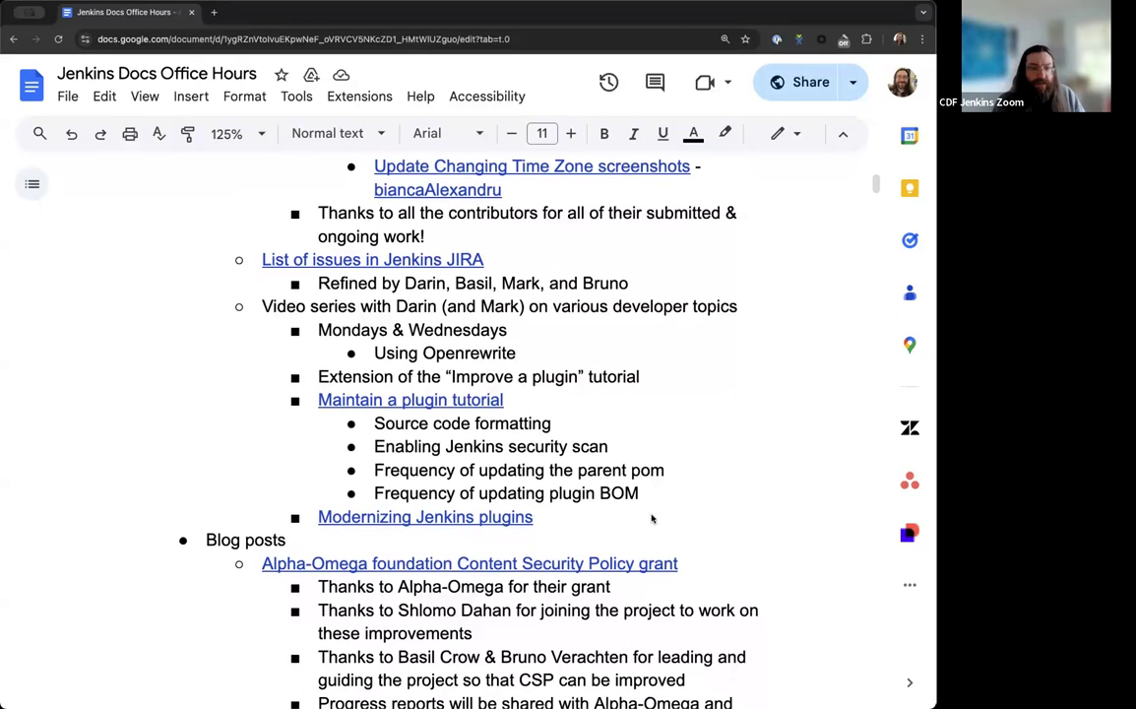
{"action": "scroll", "coordinate": [651, 519], "scroll_direction": "down", "scroll_amount": 3}
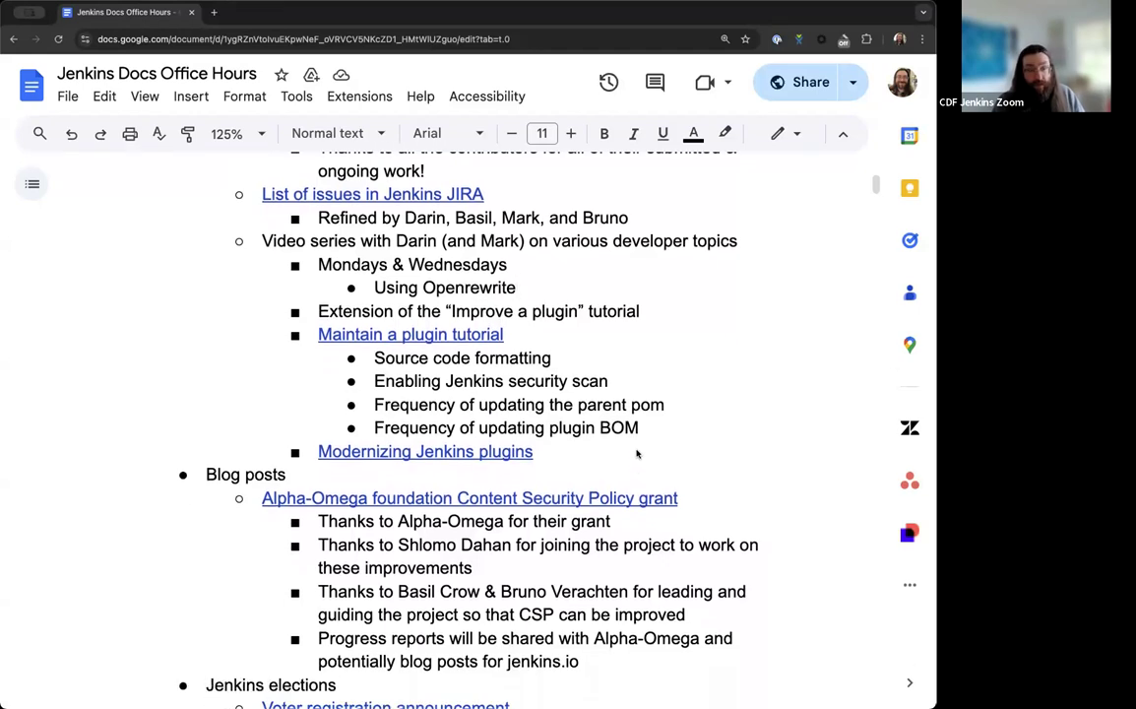
{"action": "scroll", "coordinate": [638, 454], "scroll_direction": "down", "scroll_amount": 1}
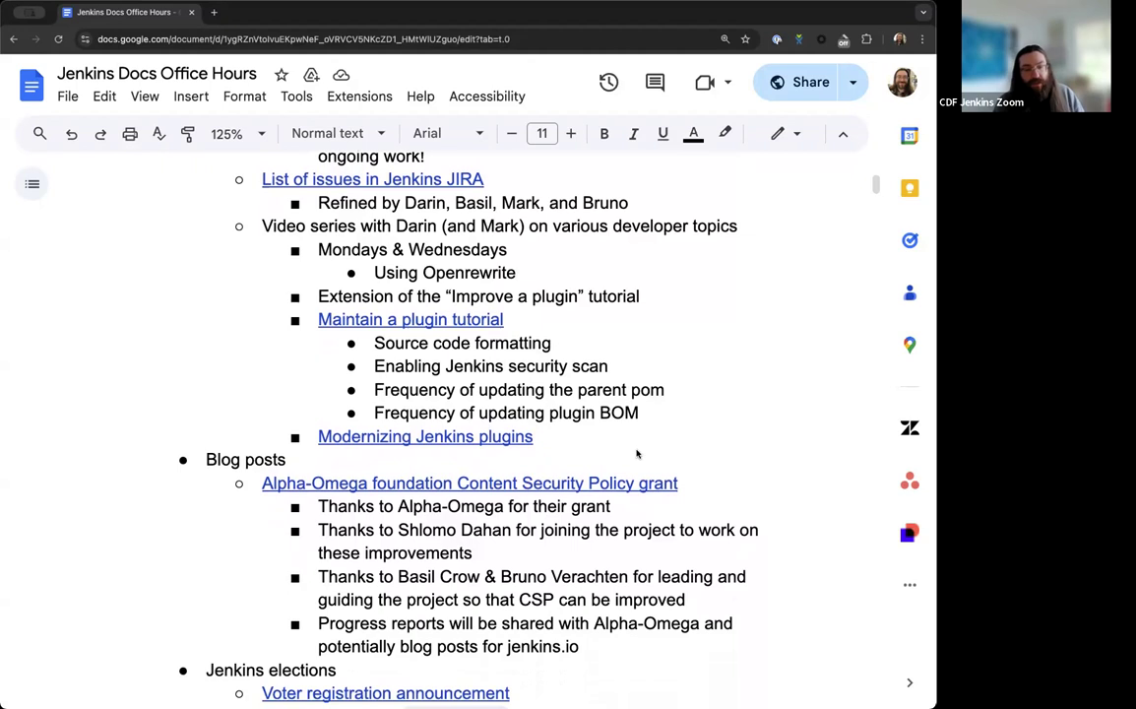
{"action": "scroll", "coordinate": [637, 454], "scroll_direction": "down", "scroll_amount": 2}
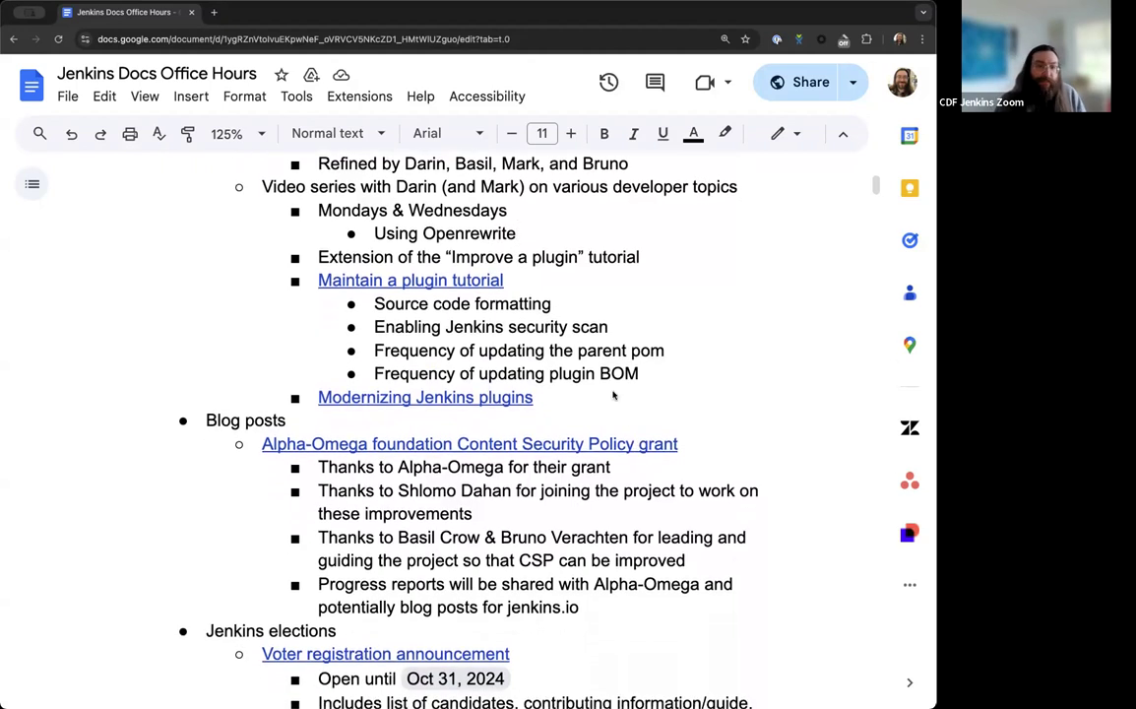
{"action": "scroll", "coordinate": [612, 395], "scroll_direction": "down", "scroll_amount": 5}
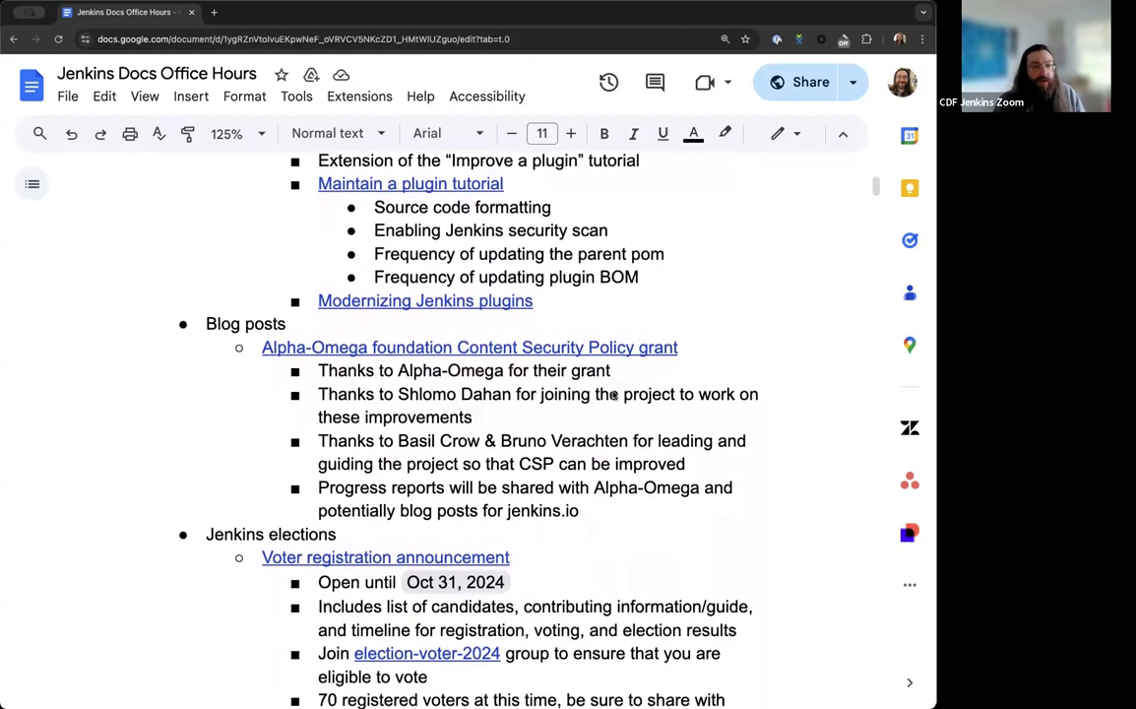
{"action": "scroll", "coordinate": [613, 395], "scroll_direction": "up", "scroll_amount": 3}
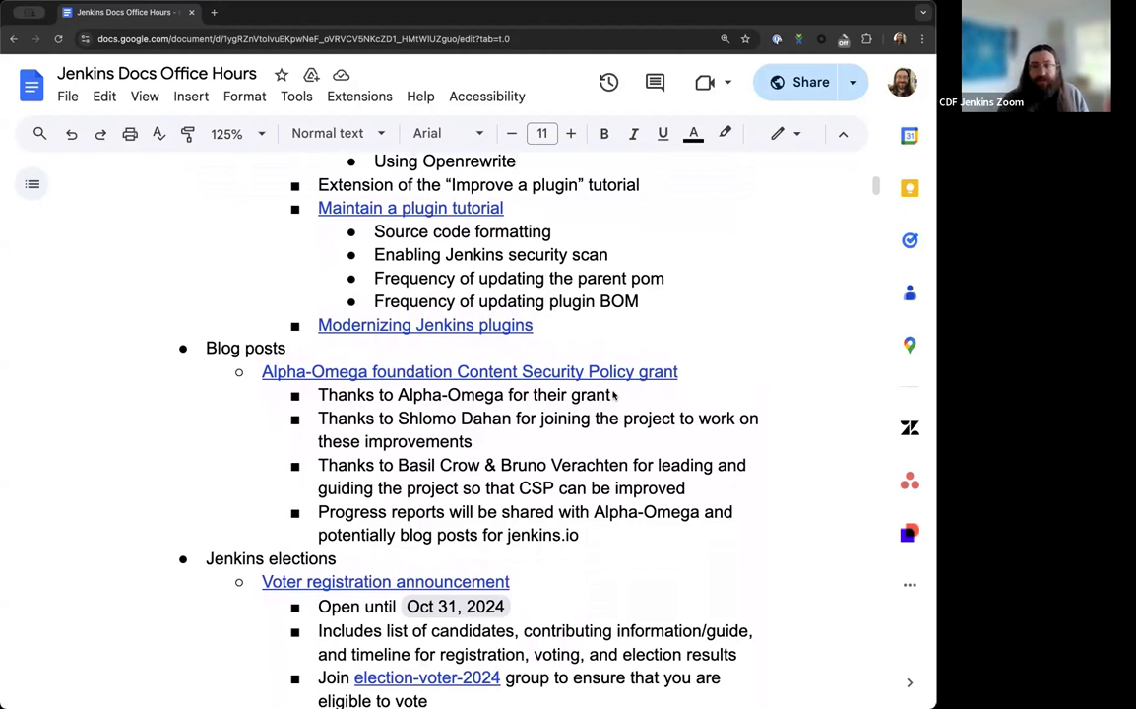
{"action": "scroll", "coordinate": [612, 395], "scroll_direction": "down", "scroll_amount": 2}
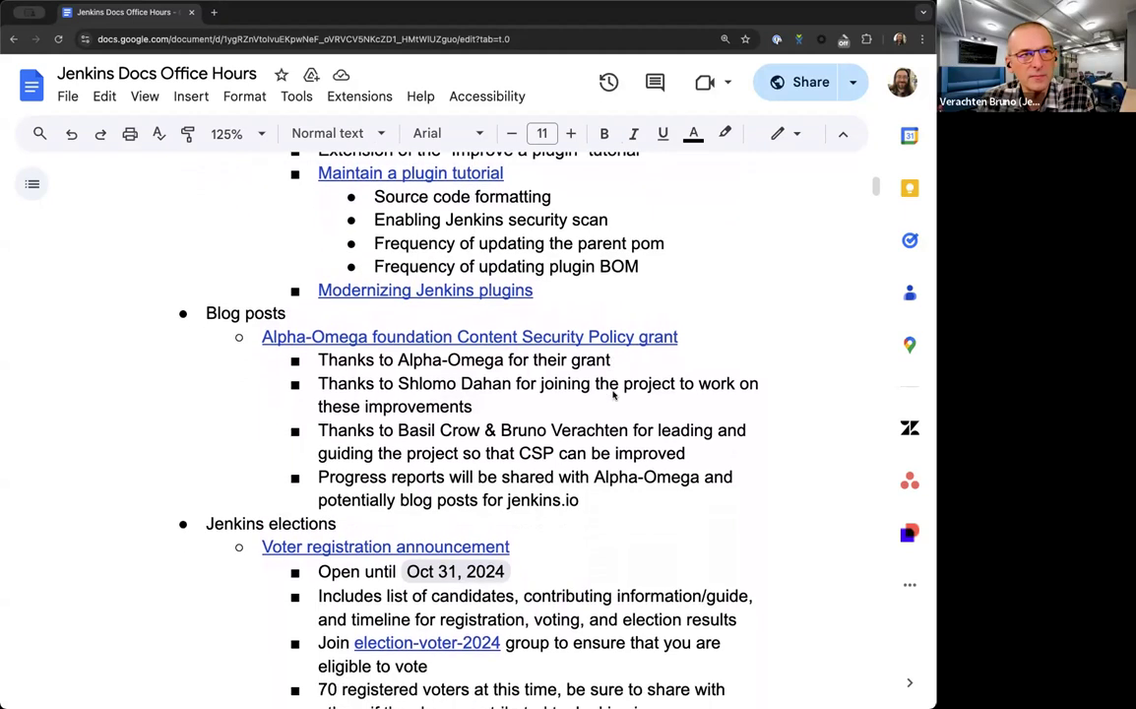
{"action": "scroll", "coordinate": [612, 395], "scroll_direction": "down", "scroll_amount": 5}
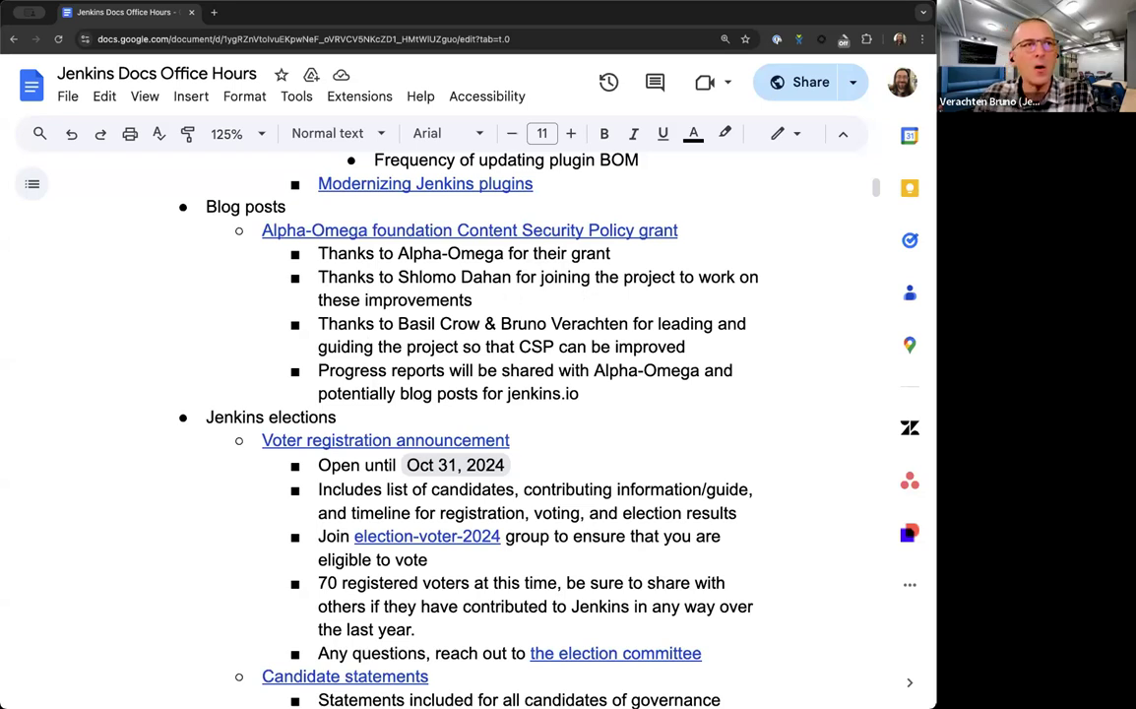
{"action": "left_click", "coordinate": [478, 301]}
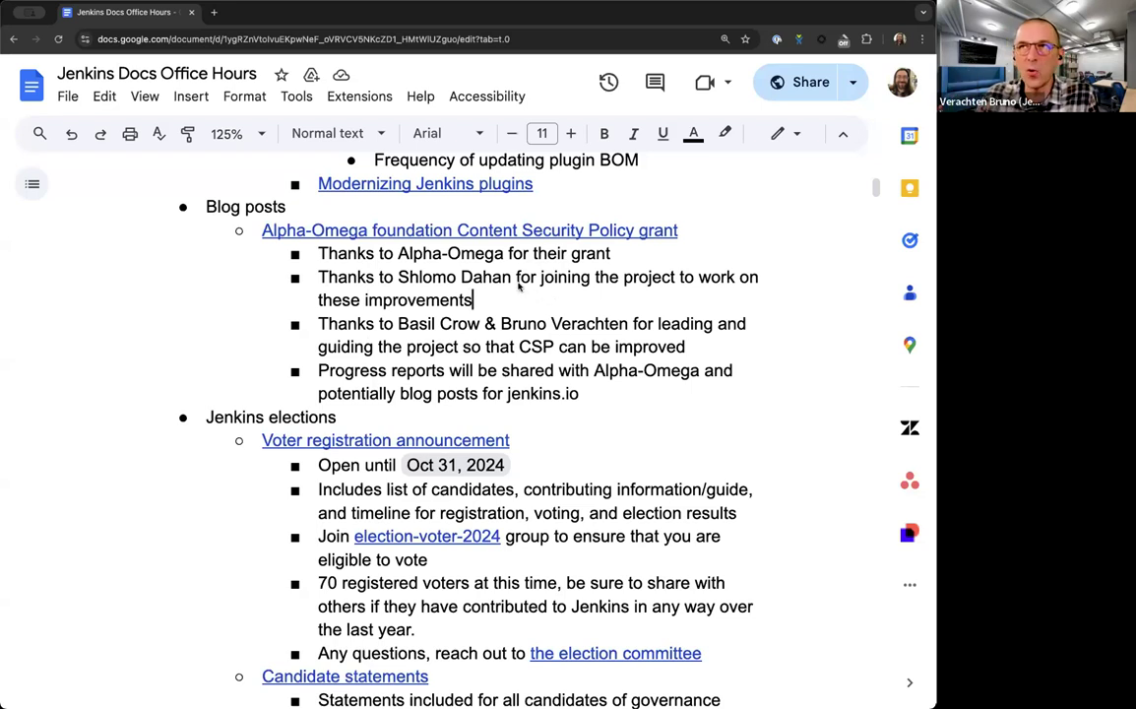
Insert 'and' plus the second contributor's name before 'for joining' in the thank-you bullet.
{"action": "left_click", "coordinate": [516, 282]}
{"action": "type", "text": "and Y"}
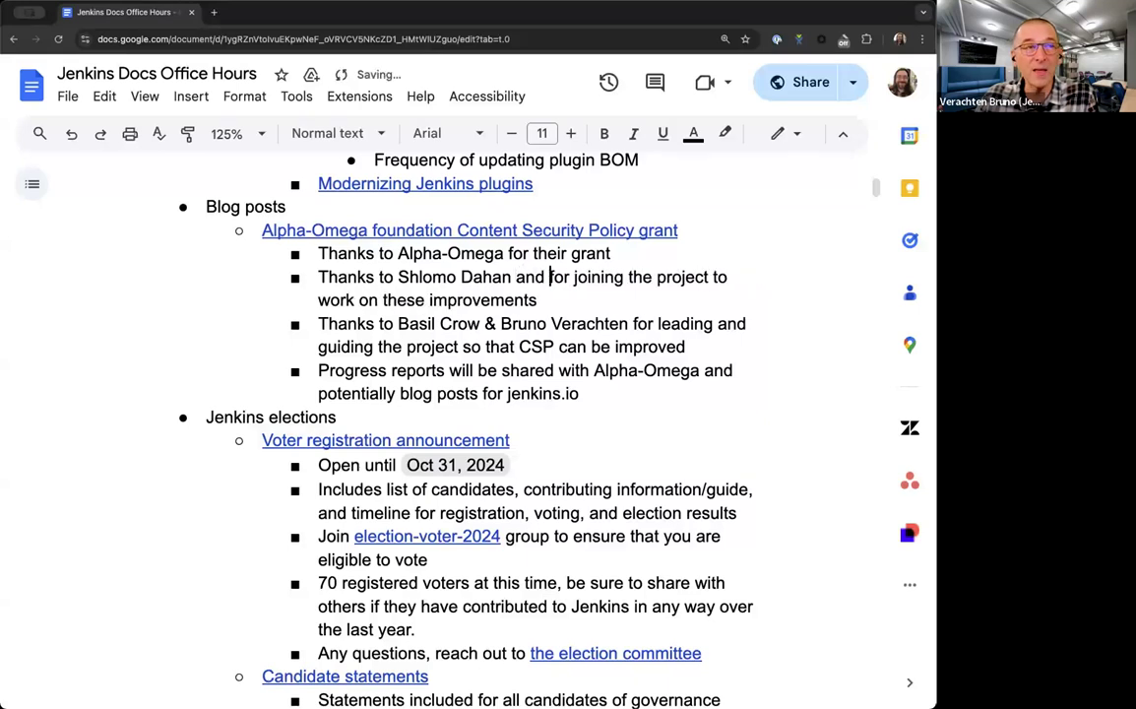
{"action": "type", "text": "aro"}
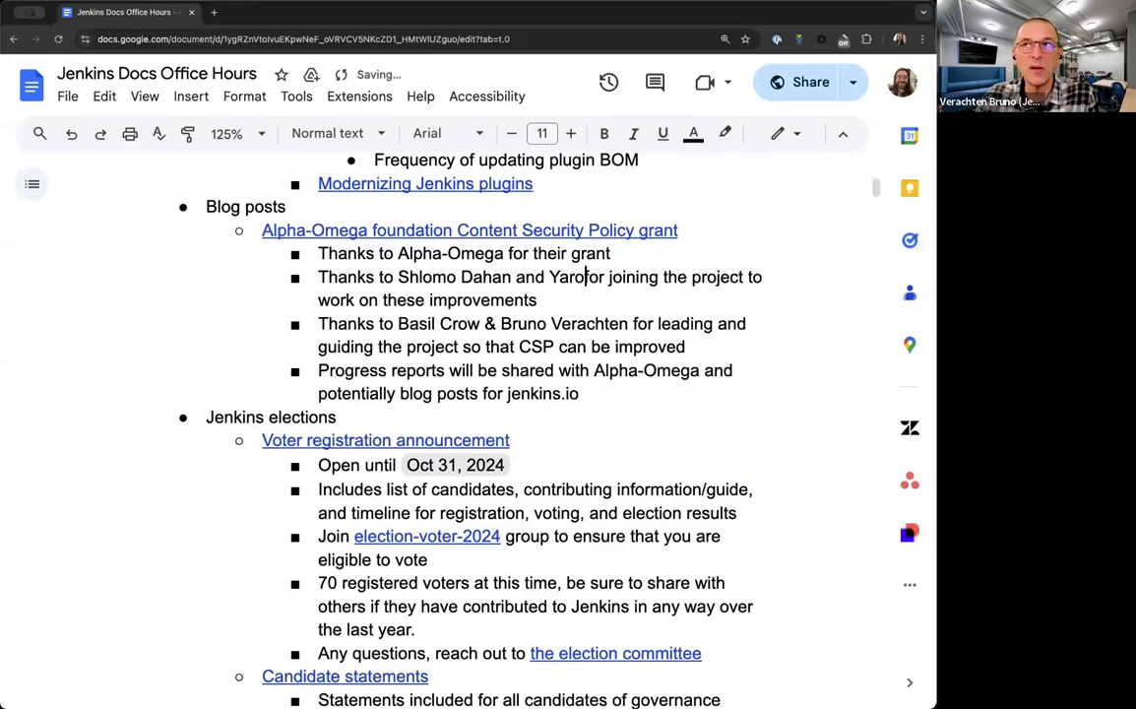
{"action": "type", "text": "slov"}
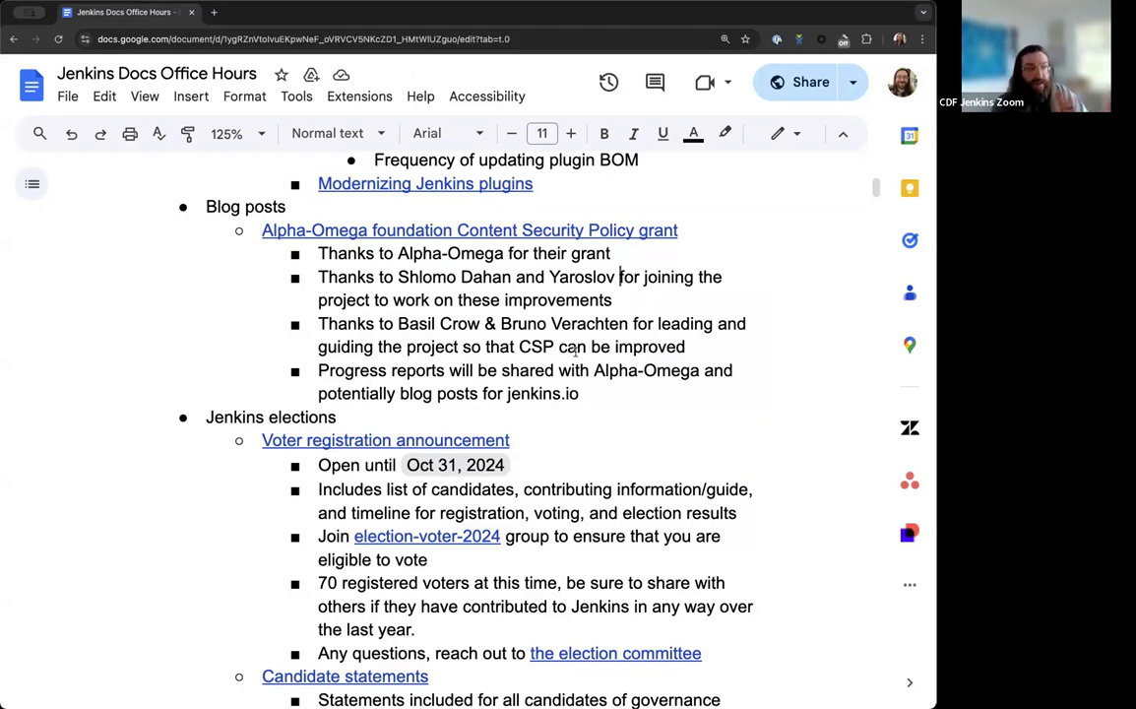
{"action": "left_click", "coordinate": [551, 232]}
{"action": "left_click", "coordinate": [741, 311]}
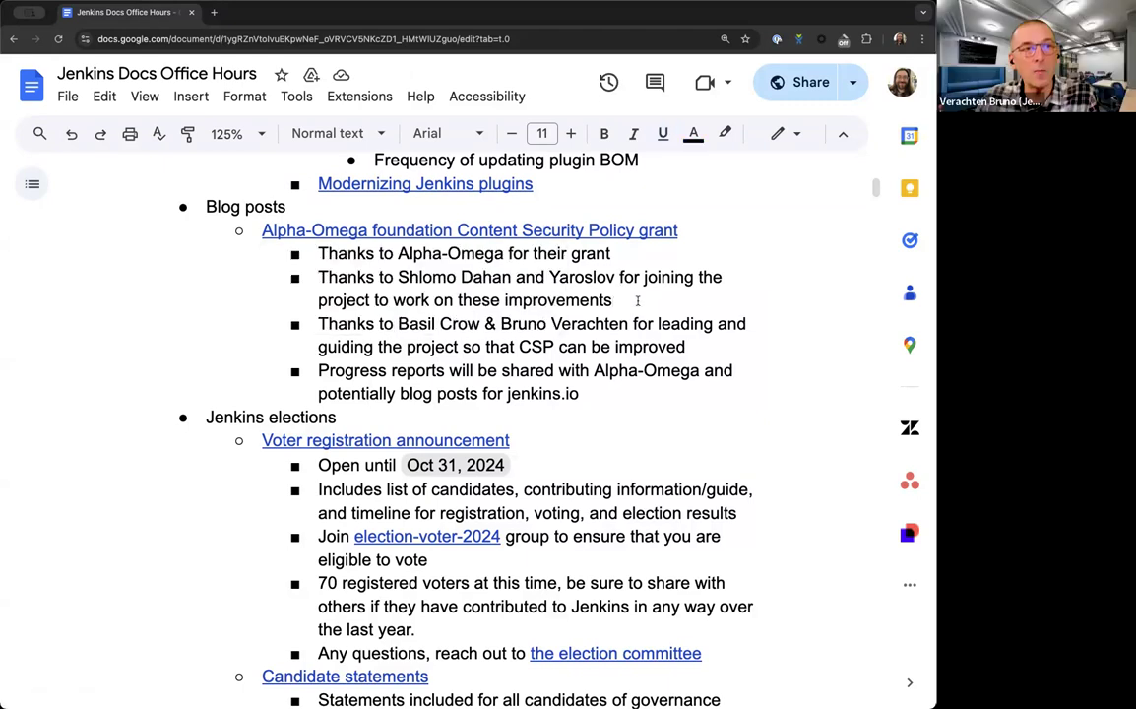
{"action": "left_click", "coordinate": [461, 229]}
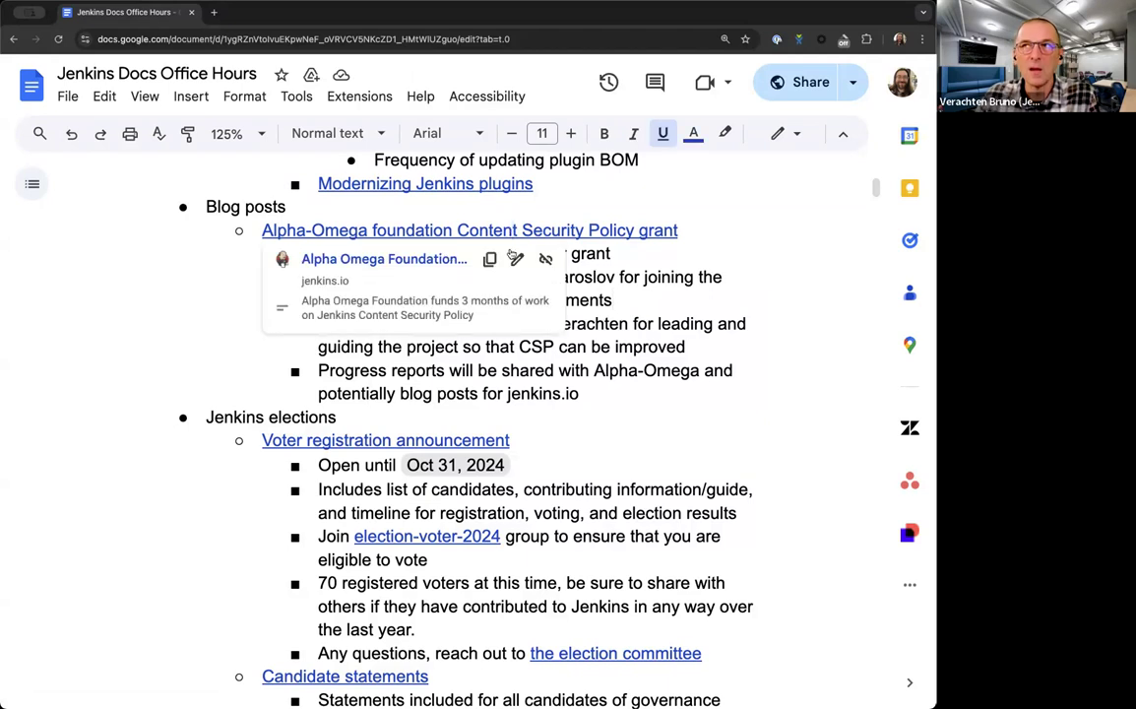
{"action": "left_click", "coordinate": [726, 278]}
{"action": "double_click", "coordinate": [667, 295]}
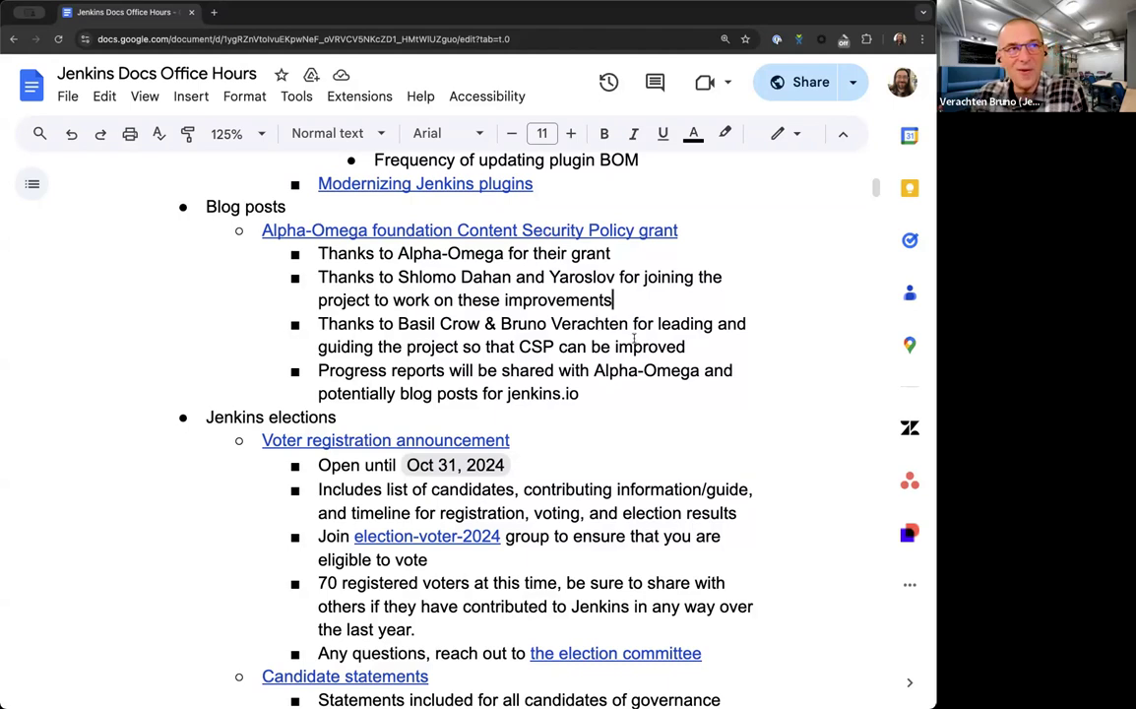
{"action": "left_click", "coordinate": [626, 305]}
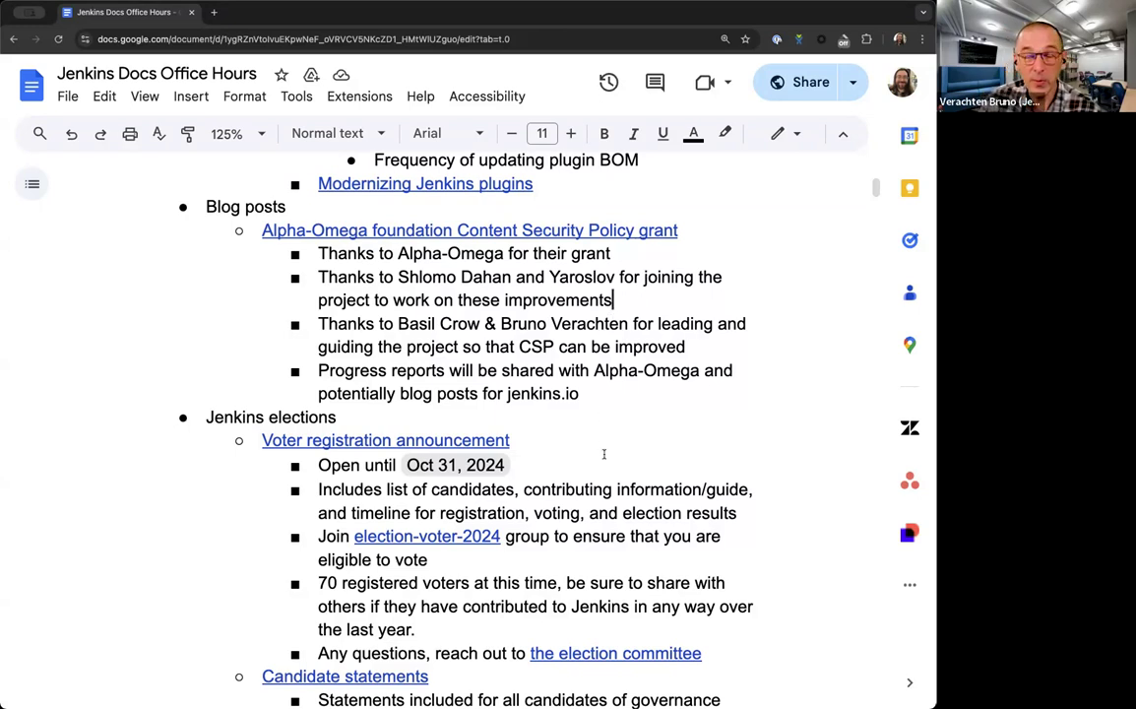
Start a nested bullet after the jenkins.io line reading 'Shared in a GitHub repo'.
{"action": "left_click", "coordinate": [592, 391]}
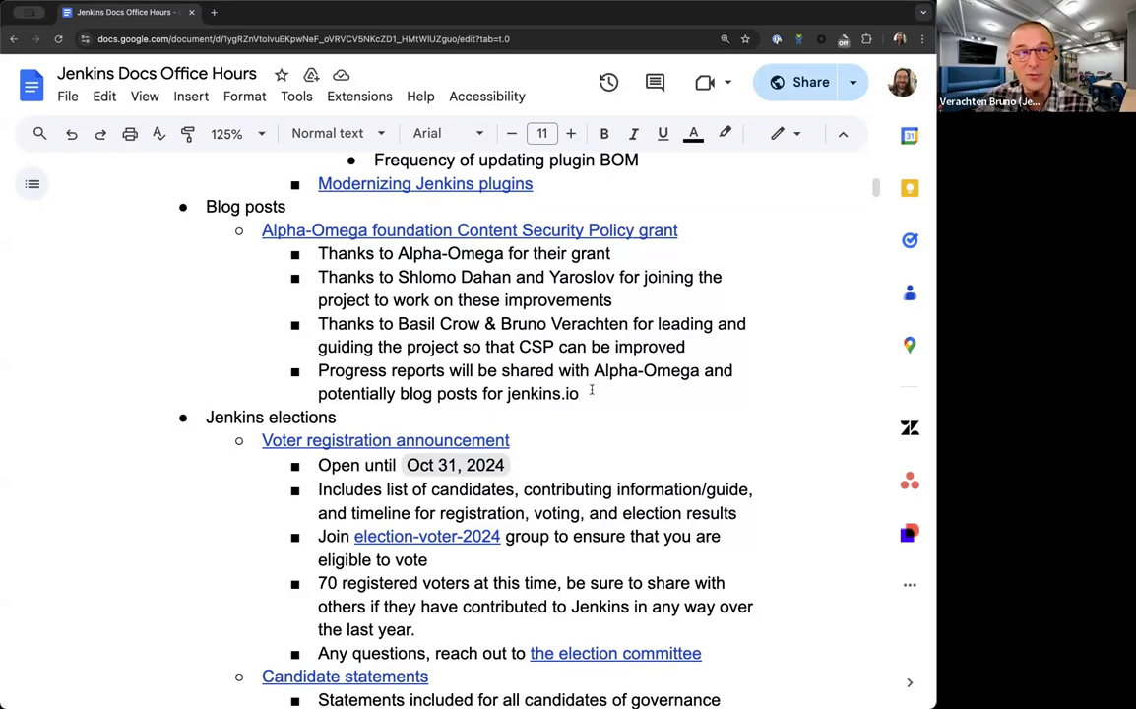
{"action": "key", "text": "Return"}
{"action": "key", "text": "Tab"}
{"action": "type", "text": "Shared ina gi"}
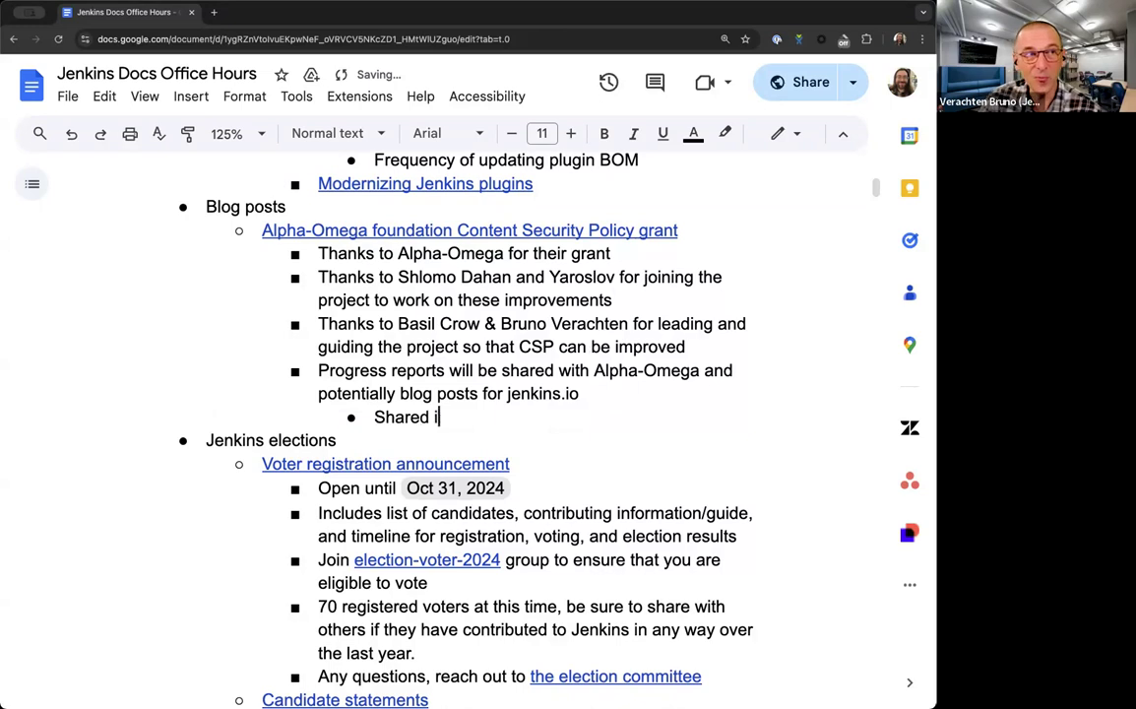
{"action": "key", "text": "BackSpace"}
{"action": "key", "text": "BackSpace"}
{"action": "key", "text": "BackSpace"}
{"action": "key", "text": "BackSpace"}
{"action": "type", "text": "aa"}
{"action": "key", "text": "BackSpace"}
{"action": "type", "text": "github repo"}
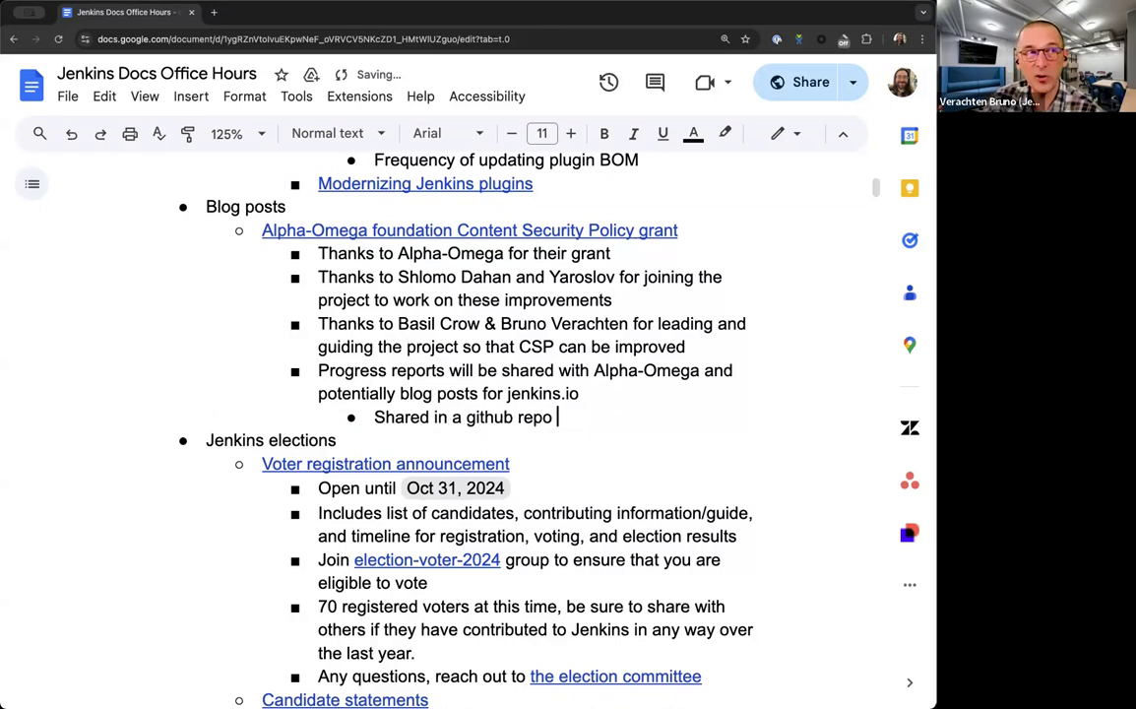
{"action": "key", "text": "Left"}
{"action": "key", "text": "Left"}
{"action": "key", "text": "Left"}
{"action": "key", "text": "Left"}
{"action": "key", "text": "Left"}
{"action": "key", "text": "Left"}
{"action": "key", "text": "Left"}
{"action": "key", "text": "Left"}
{"action": "key", "text": "Left"}
{"action": "key", "text": "Left"}
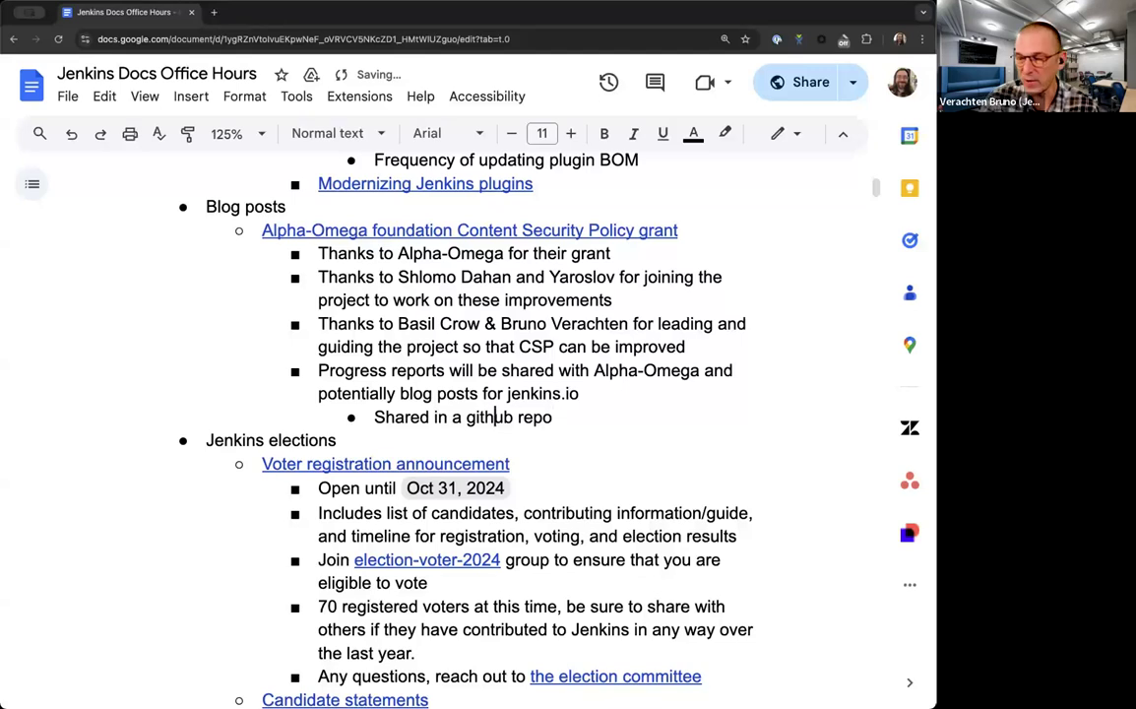
{"action": "key", "text": "BackSpace"}
{"action": "key", "text": "BackSpace"}
{"action": "type", "text": "Gi"}
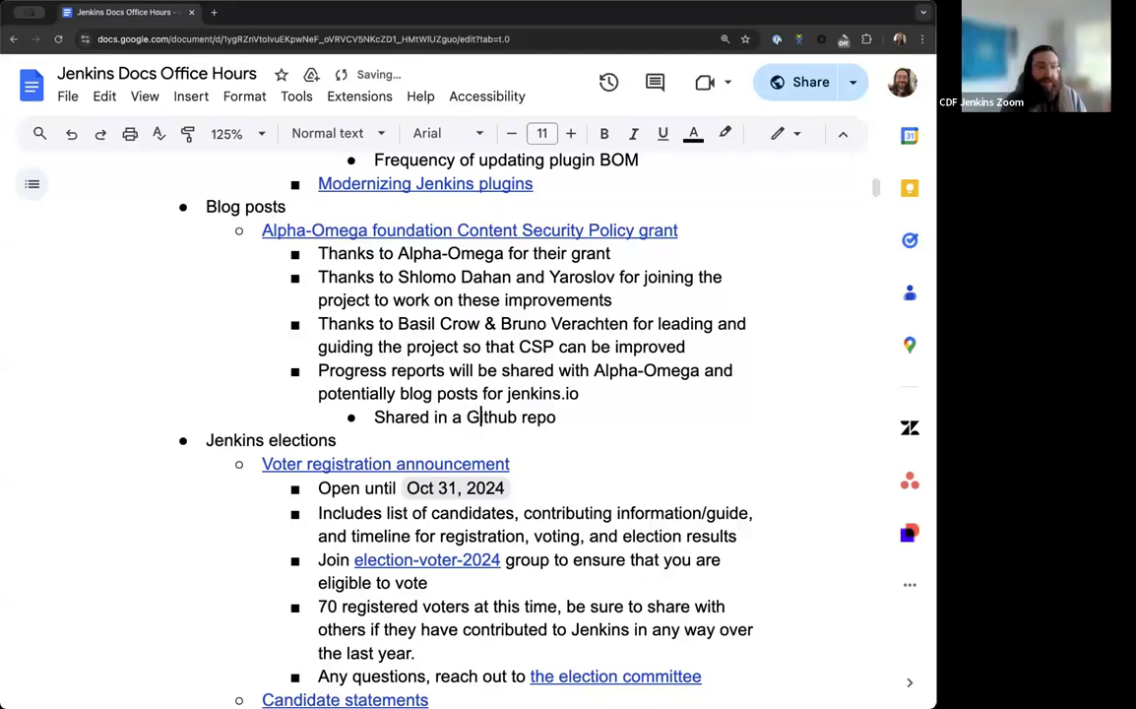
{"action": "key", "text": "Right"}
{"action": "key", "text": "Right"}
{"action": "key", "text": "BackSpace"}
{"action": "type", "text": "H"}
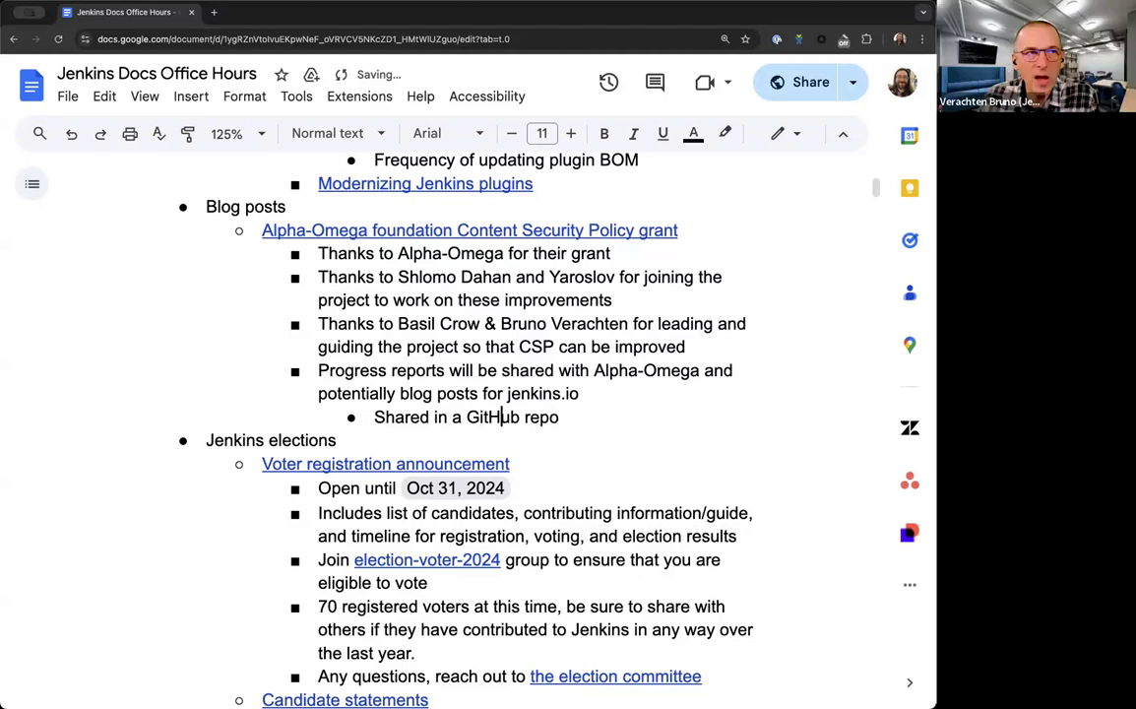
{"action": "key", "text": "Right"}
{"action": "key", "text": "Right"}
{"action": "key", "text": "Right"}
{"action": "key", "text": "Right"}
{"action": "key", "text": "Right"}
{"action": "key", "text": "Right"}
{"action": "key", "text": "Right"}
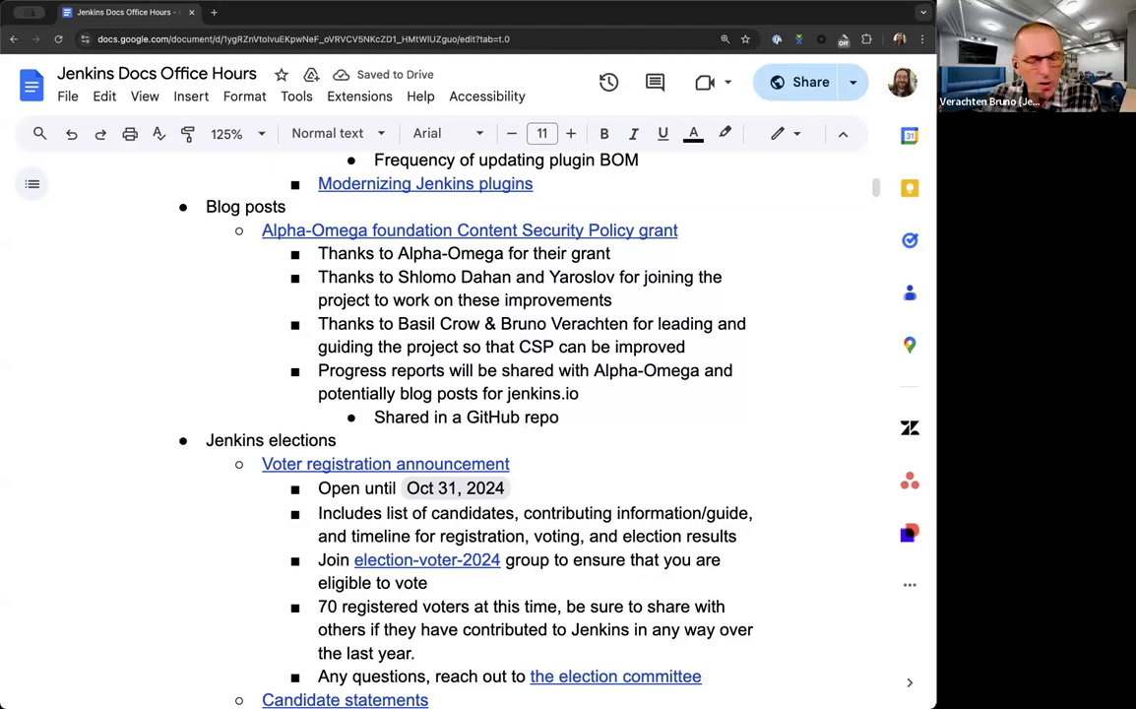
Finish the sub-bullet with ', 1 PR a month for progress reports'.
{"action": "type", "text": ", 1 rp"}
{"action": "key", "text": "BackSpace"}
{"action": "key", "text": "BackSpace"}
{"action": "type", "text": "POR"}
{"action": "key", "text": "BackSpace"}
{"action": "key", "text": "BackSpace"}
{"action": "type", "text": "R a motnh"}
{"action": "key", "text": "BackSpace"}
{"action": "key", "text": "BackSpace"}
{"action": "key", "text": "BackSpace"}
{"action": "type", "text": "nth for progress "}
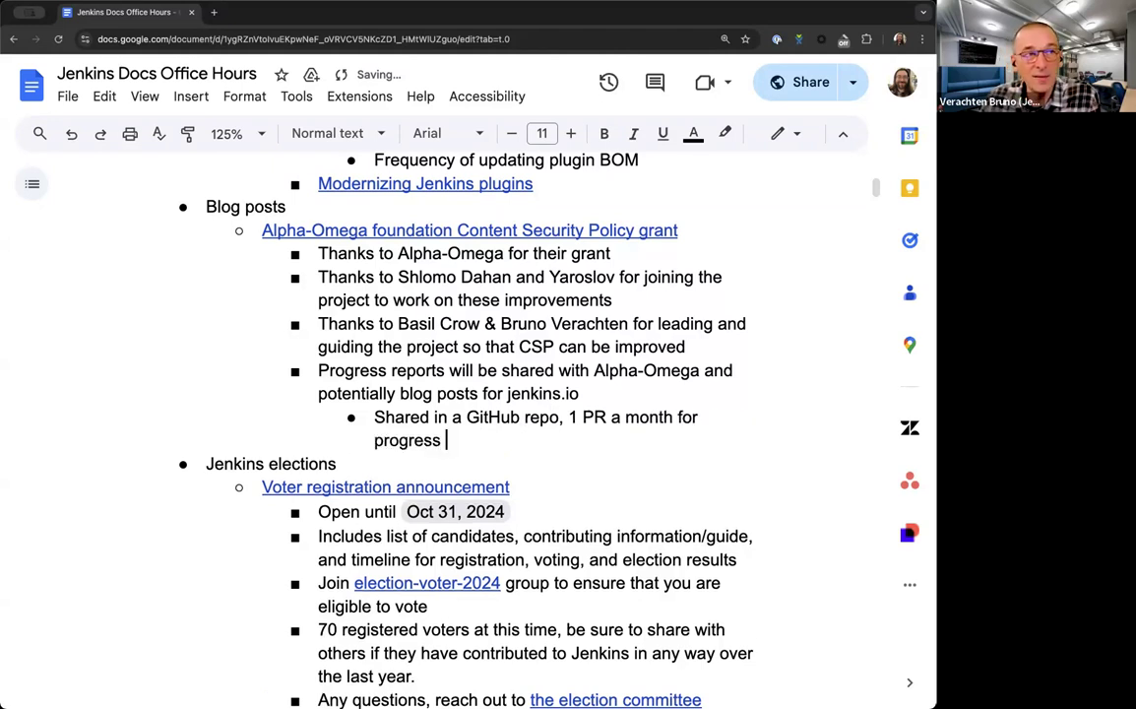
{"action": "type", "text": "repots"}
{"action": "key", "text": "BackSpace"}
{"action": "key", "text": "BackSpace"}
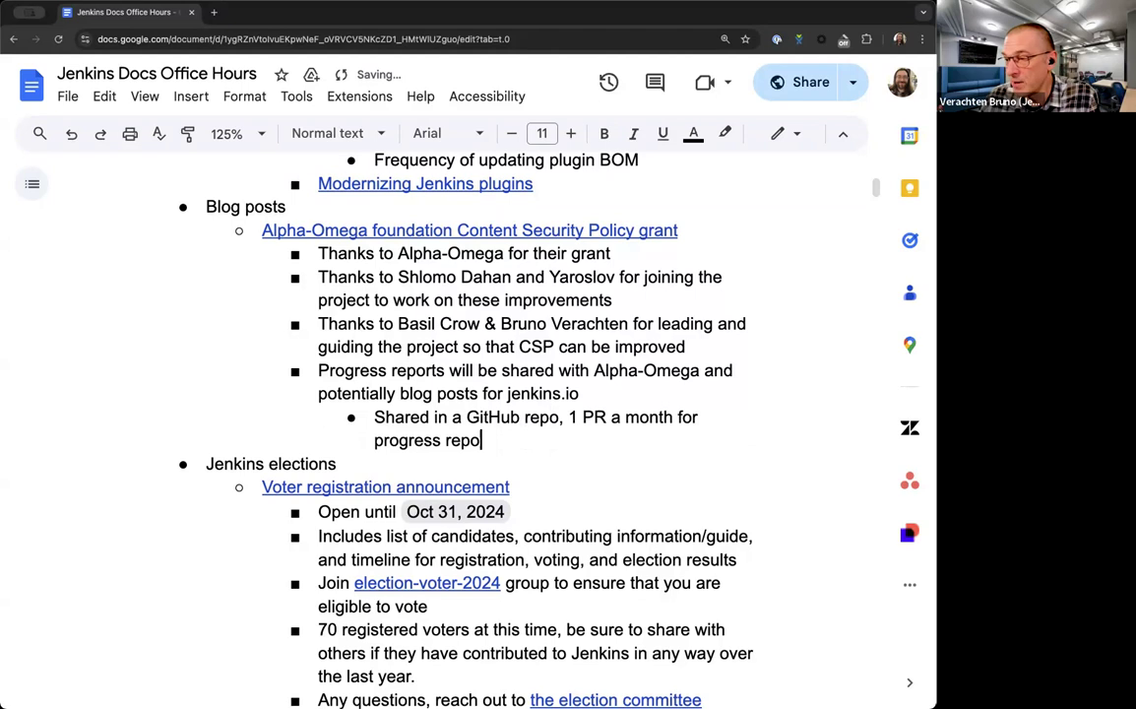
{"action": "type", "text": "rts to"}
{"action": "key", "text": "BackSpace"}
{"action": "key", "text": "BackSpace"}
{"action": "key", "text": "BackSpace"}
{"action": "key", "text": "BackSpace"}
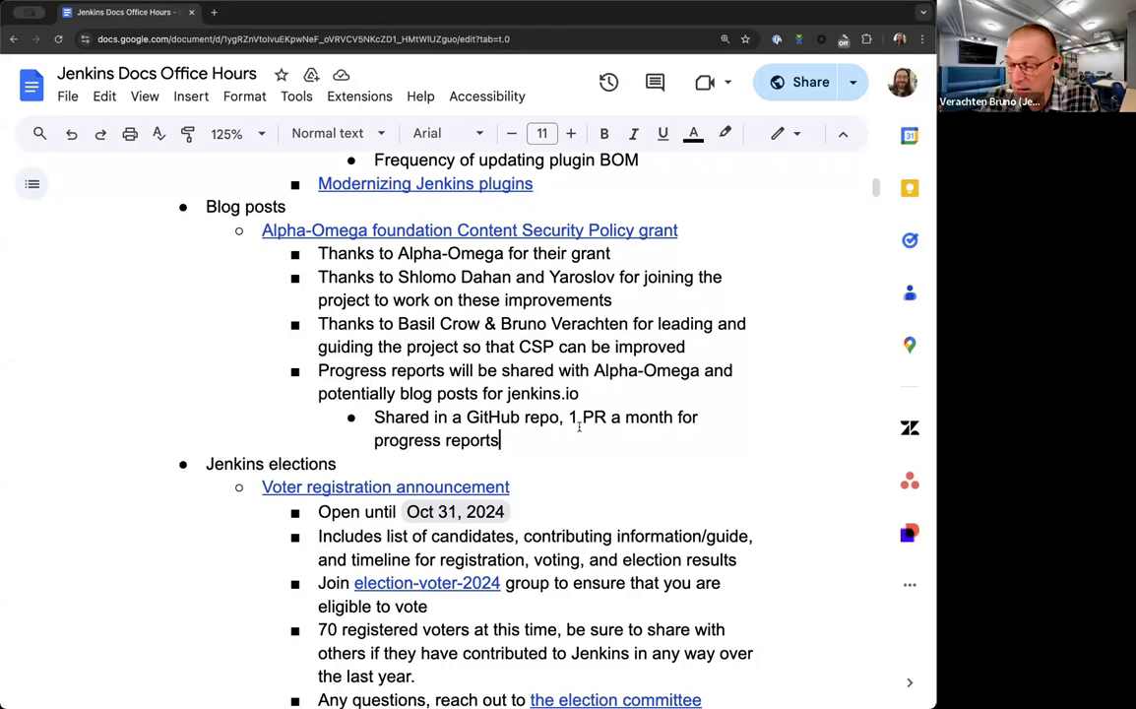
{"action": "scroll", "coordinate": [579, 426], "scroll_direction": "down", "scroll_amount": 1}
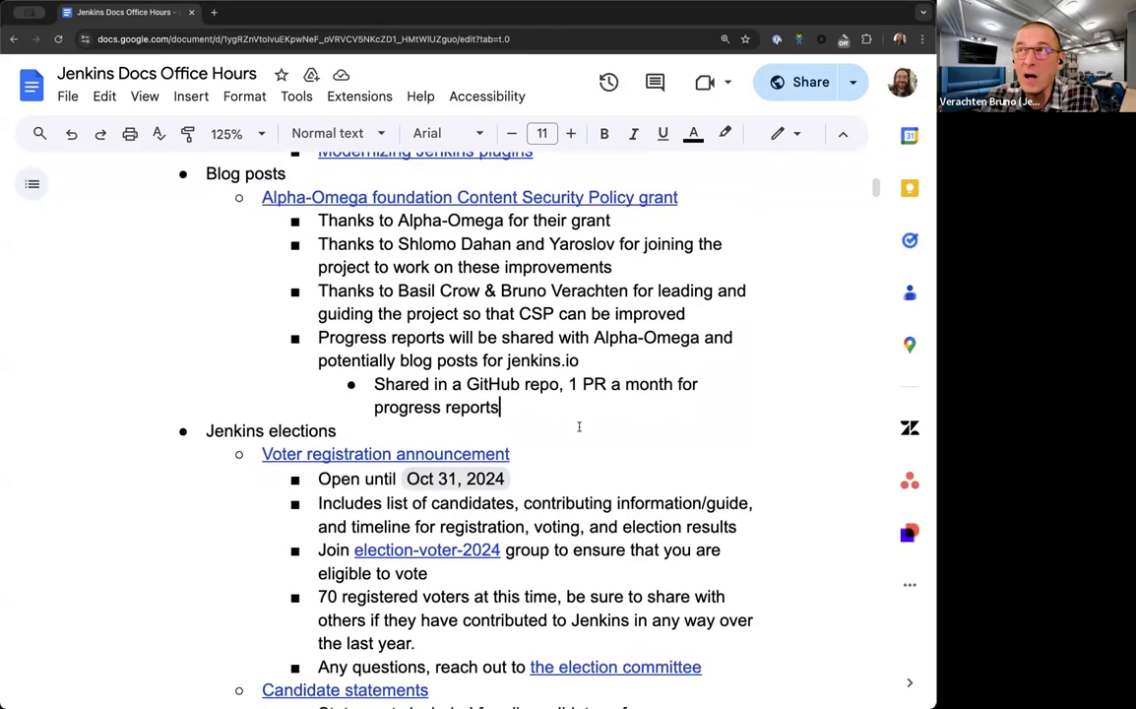
{"action": "scroll", "coordinate": [579, 426], "scroll_direction": "up", "scroll_amount": 1}
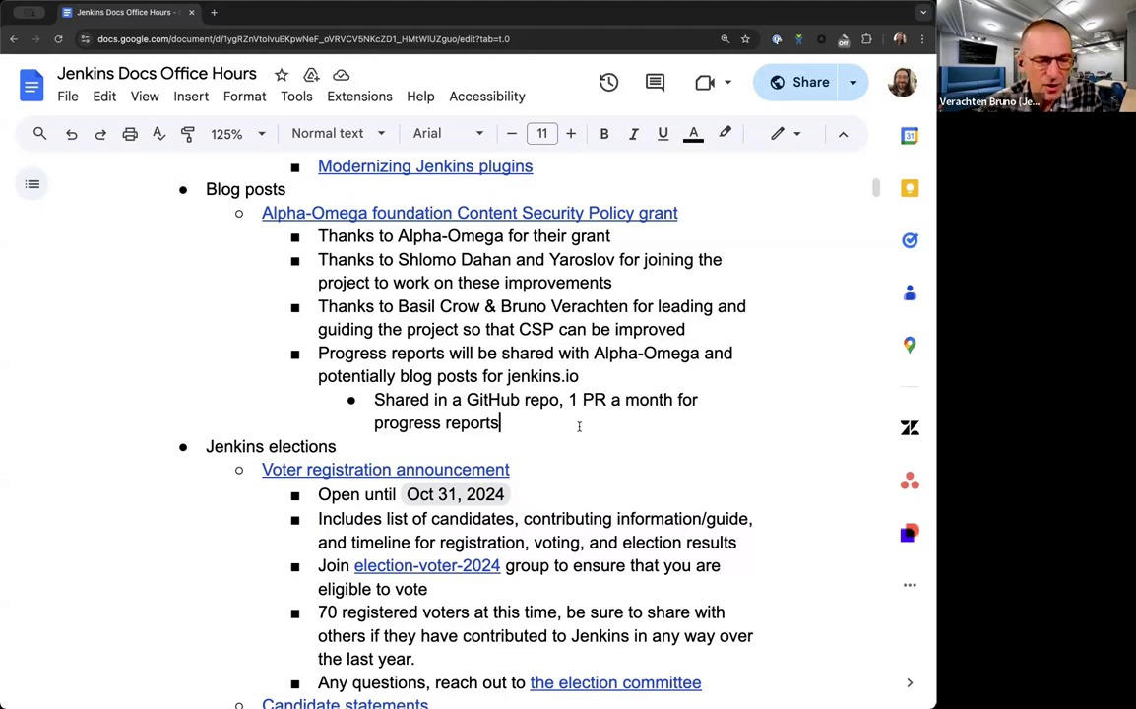
Add an outdented bullet 'Using ATH as the first low-hanging fruit/progress test'.
{"action": "key", "text": "Return"}
{"action": "key", "text": "shift+Tab"}
{"action": "type", "text": "Using ARH"}
{"action": "key", "text": "BackSpace"}
{"action": "key", "text": "BackSpace"}
{"action": "key", "text": "BackSpace"}
{"action": "type", "text": "TH as the first lo"}
{"action": "key", "text": "BackSpace"}
{"action": "key", "text": "BackSpace"}
{"action": "type", "text": "first low"}
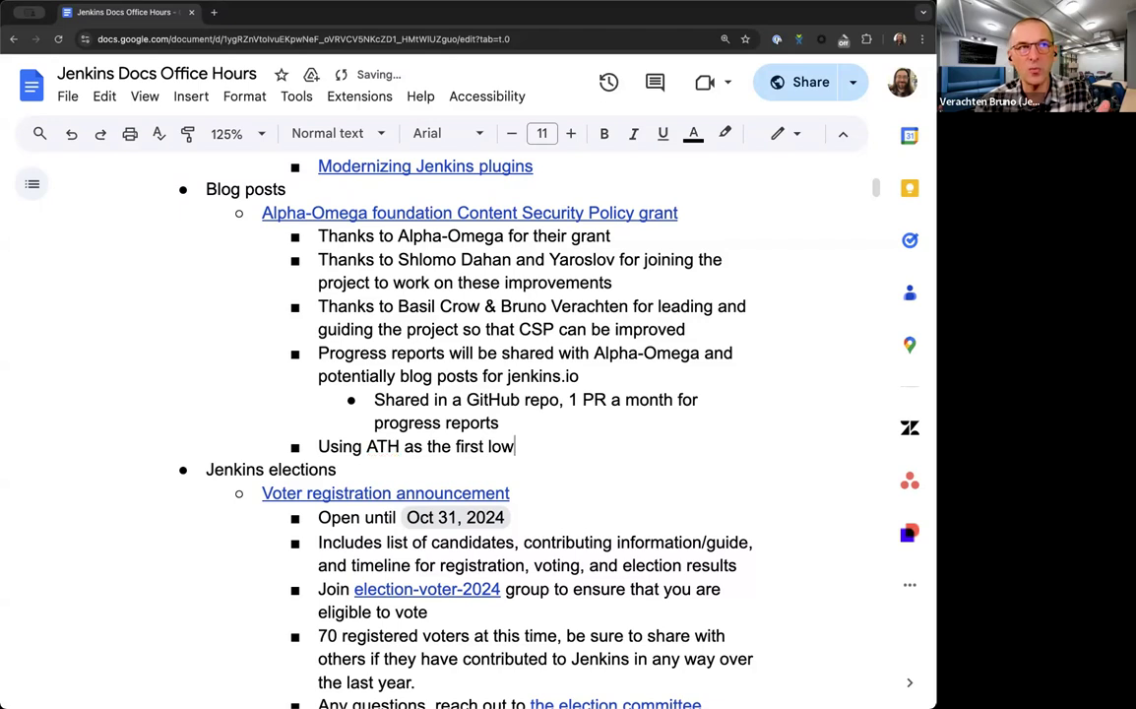
{"action": "key", "text": "BackSpace"}
{"action": "key", "text": "BackSpace"}
{"action": "type", "text": "ow"}
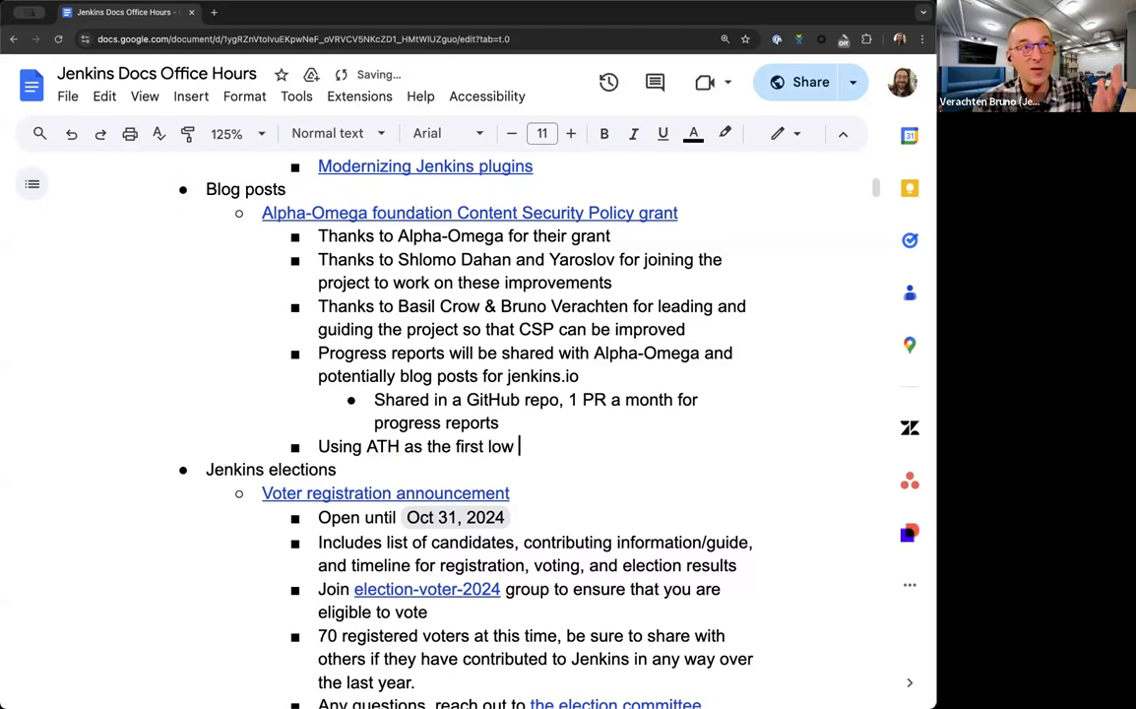
{"action": "type", "text": "-h"}
{"action": "key", "text": "BackSpace"}
{"action": "key", "text": "BackSpace"}
{"action": "type", "text": "-hanging "}
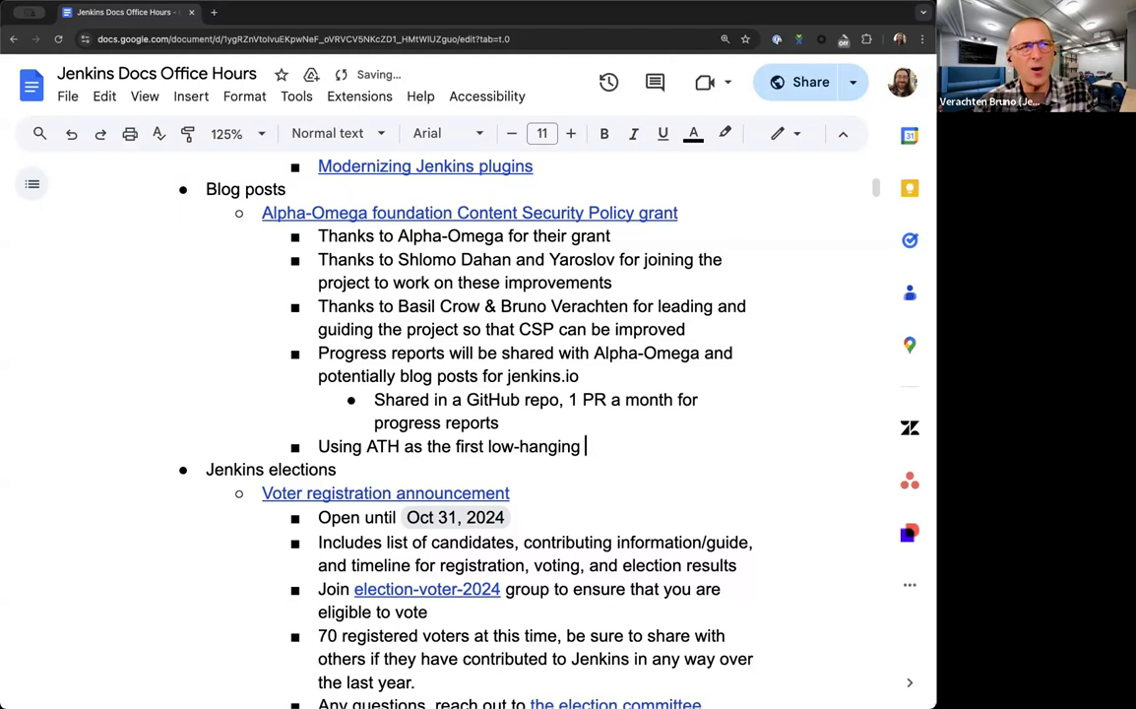
{"action": "type", "text": "fruit/progress test"}
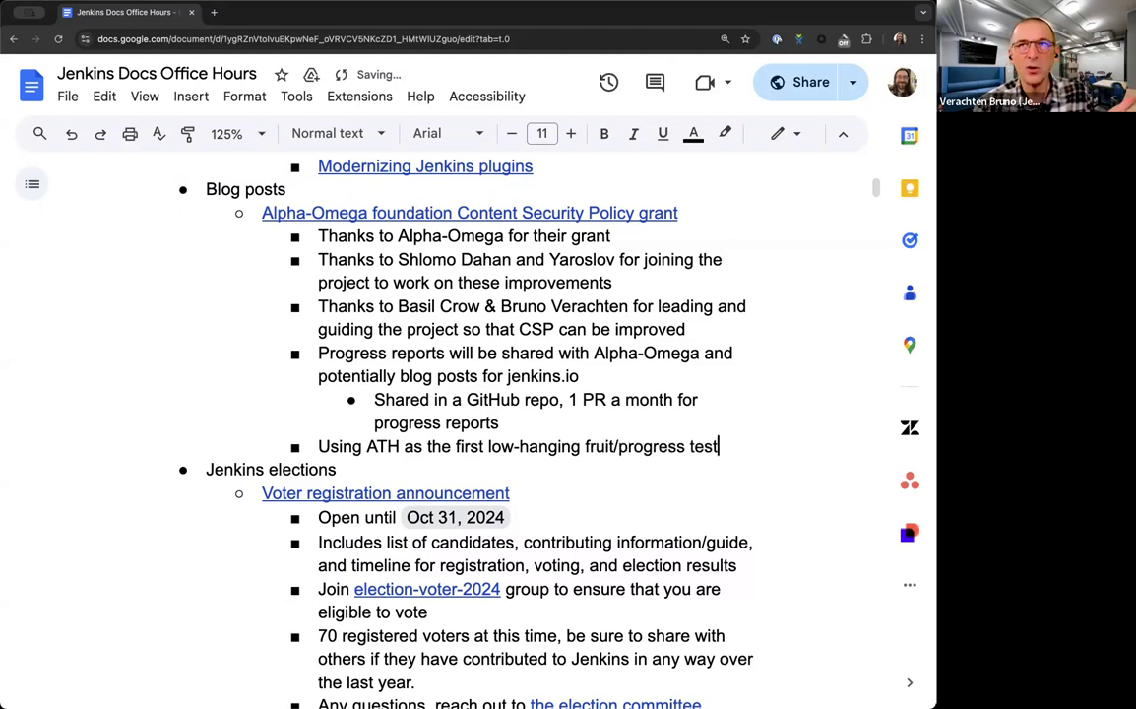
Nest a sub-bullet beneath it reading 'Went from ~360 errors to ~80'.
{"action": "key", "text": "Return"}
{"action": "key", "text": "Tab"}
{"action": "type", "text": "Went from "}
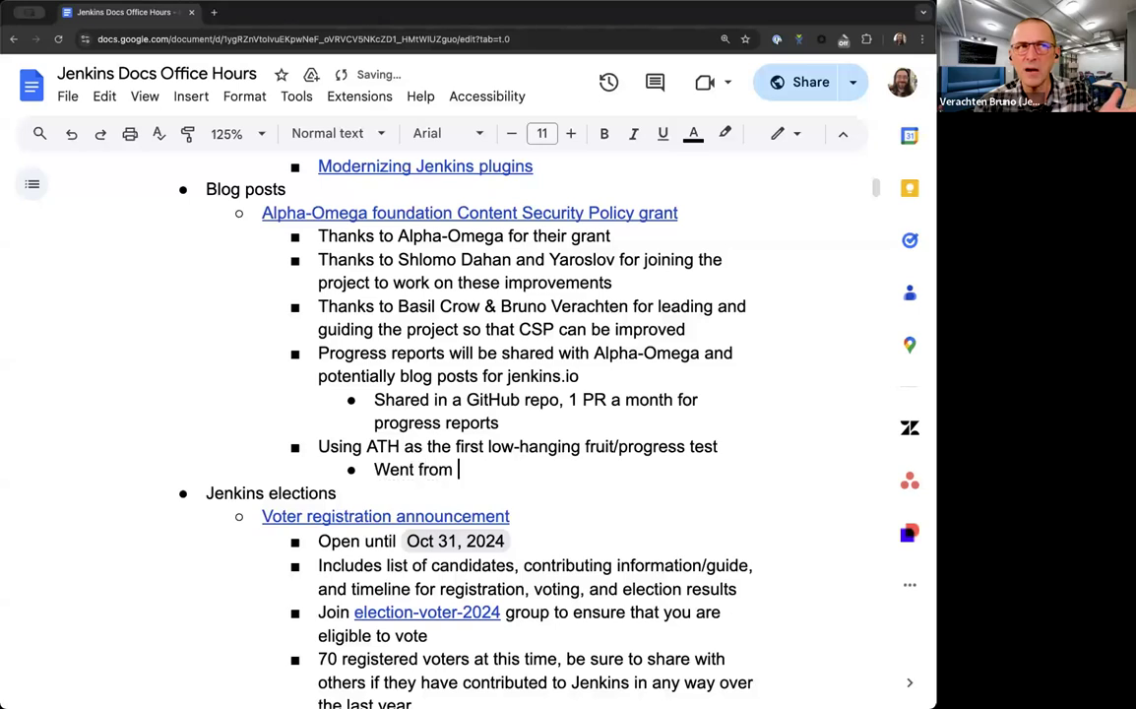
{"action": "type", "text": "360 err"}
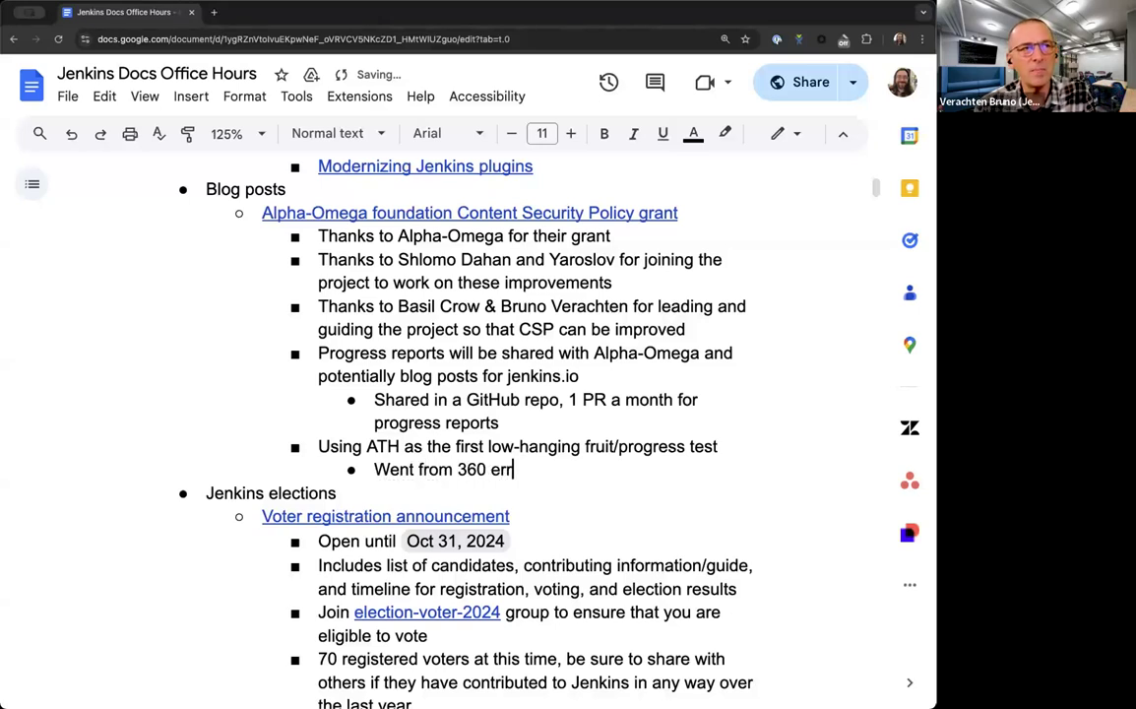
{"action": "key", "text": "BackSpace"}
{"action": "key", "text": "BackSpace"}
{"action": "key", "text": "BackSpace"}
{"action": "key", "text": "BackSpace"}
{"action": "key", "text": "BackSpace"}
{"action": "key", "text": "BackSpace"}
{"action": "key", "text": "BackSpace"}
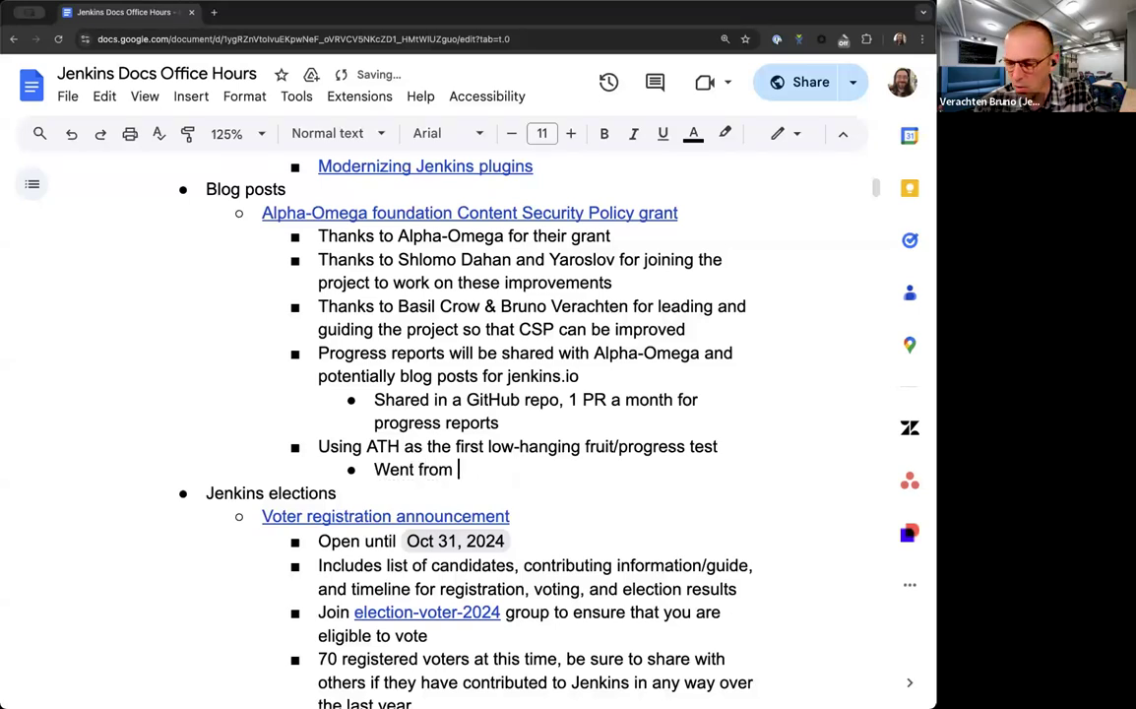
{"action": "type", "text": "~360 "}
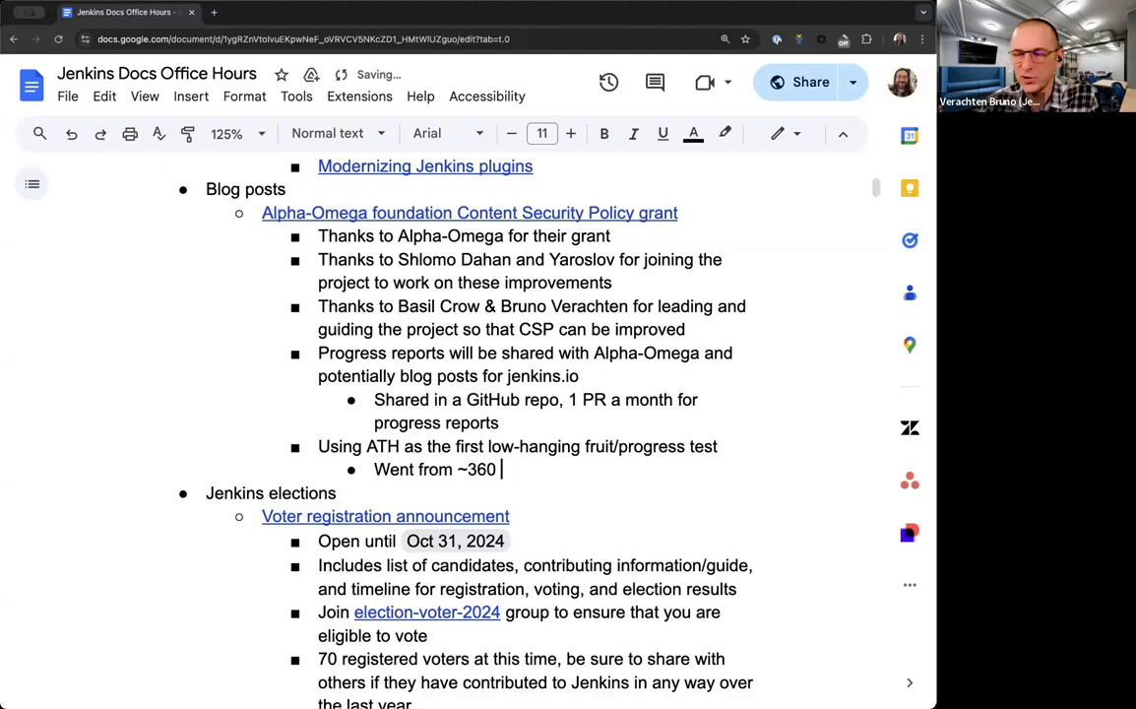
{"action": "type", "text": "errors to ~80"}
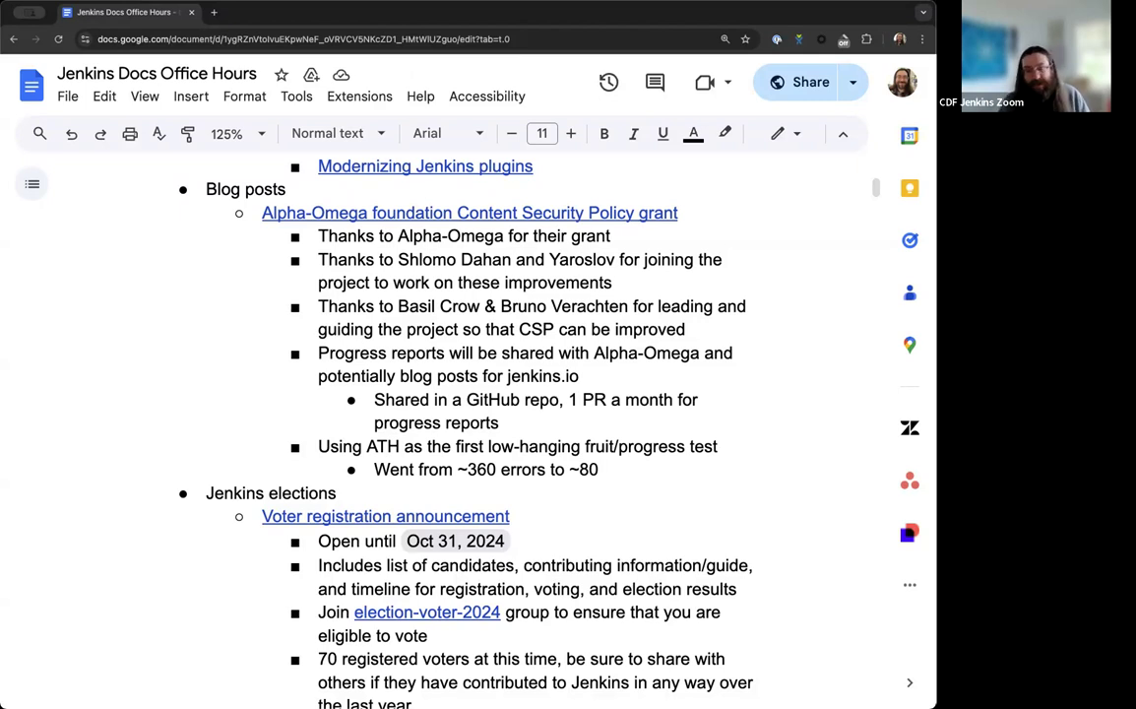
Scroll down through the Jenkins elections section to the election-voter-2024 link.
{"action": "scroll", "coordinate": [469, 423], "scroll_direction": "down", "scroll_amount": 3}
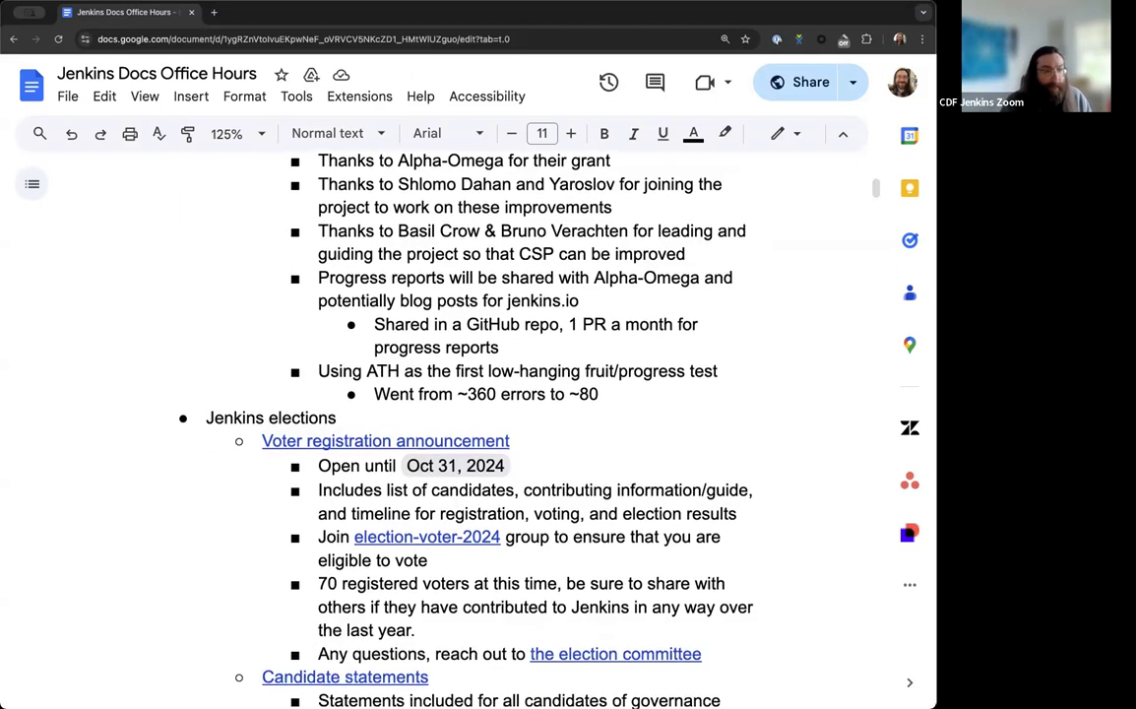
{"action": "scroll", "coordinate": [579, 428], "scroll_direction": "down", "scroll_amount": 6}
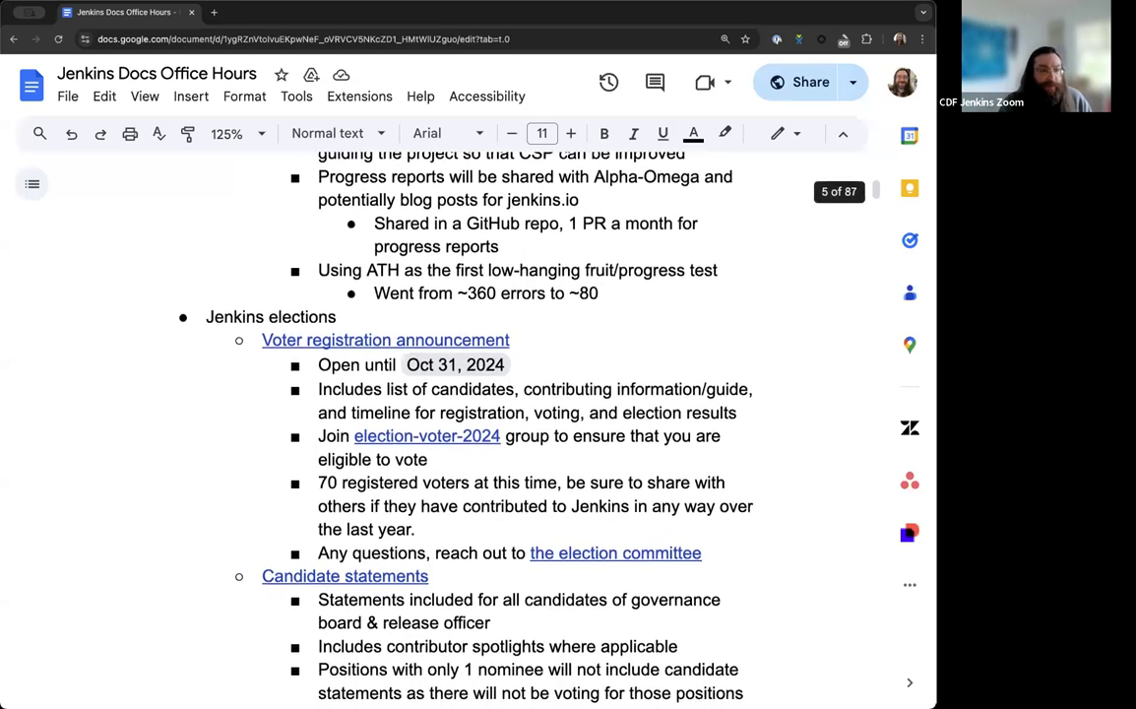
{"action": "scroll", "coordinate": [579, 428], "scroll_direction": "down", "scroll_amount": 1}
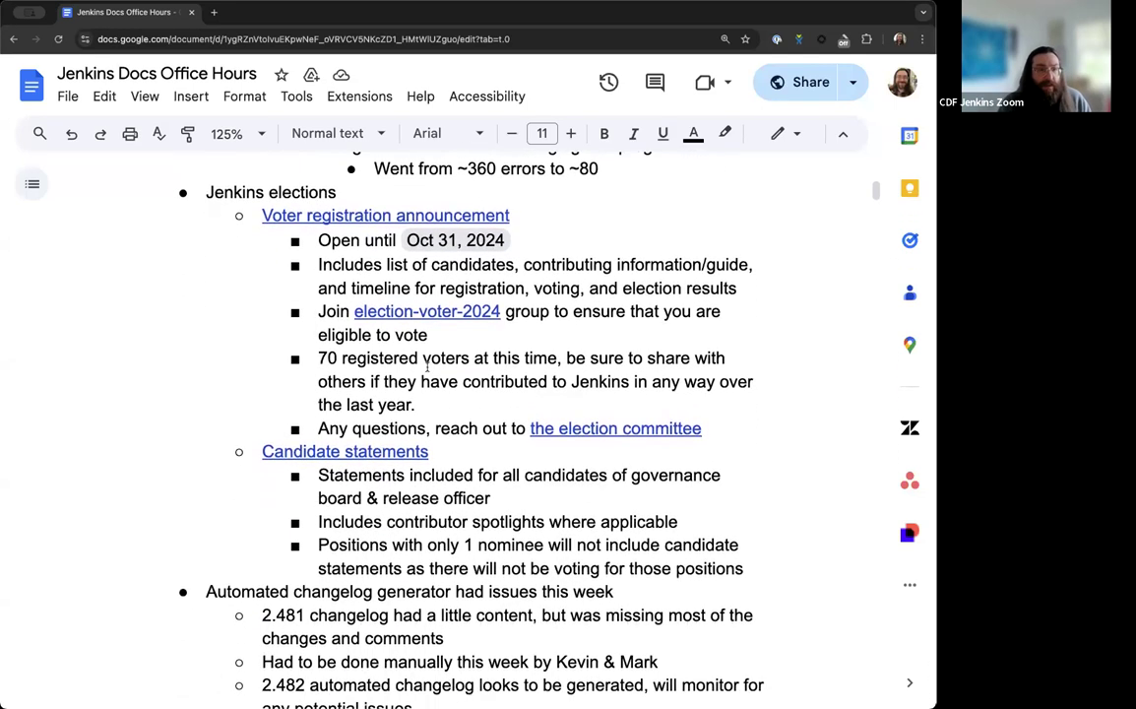
{"action": "scroll", "coordinate": [355, 252], "scroll_direction": "down", "scroll_amount": 1}
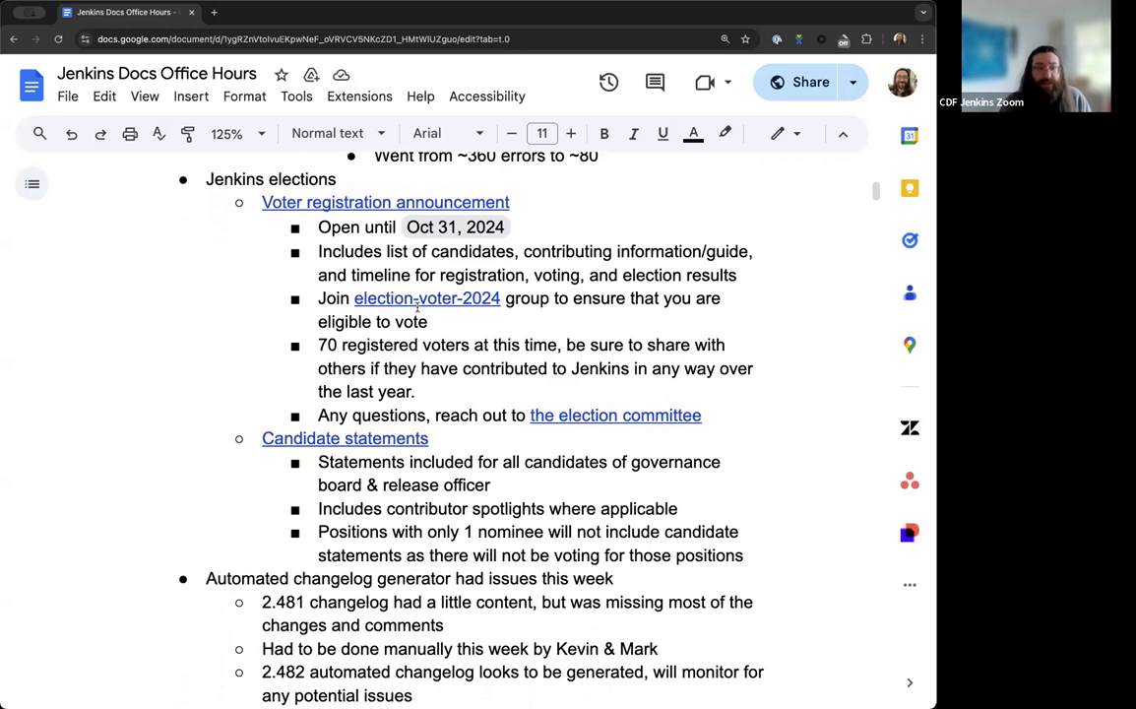
{"action": "scroll", "coordinate": [454, 293], "scroll_direction": "down", "scroll_amount": 1}
{"action": "scroll", "coordinate": [454, 293], "scroll_direction": "down", "scroll_amount": 1}
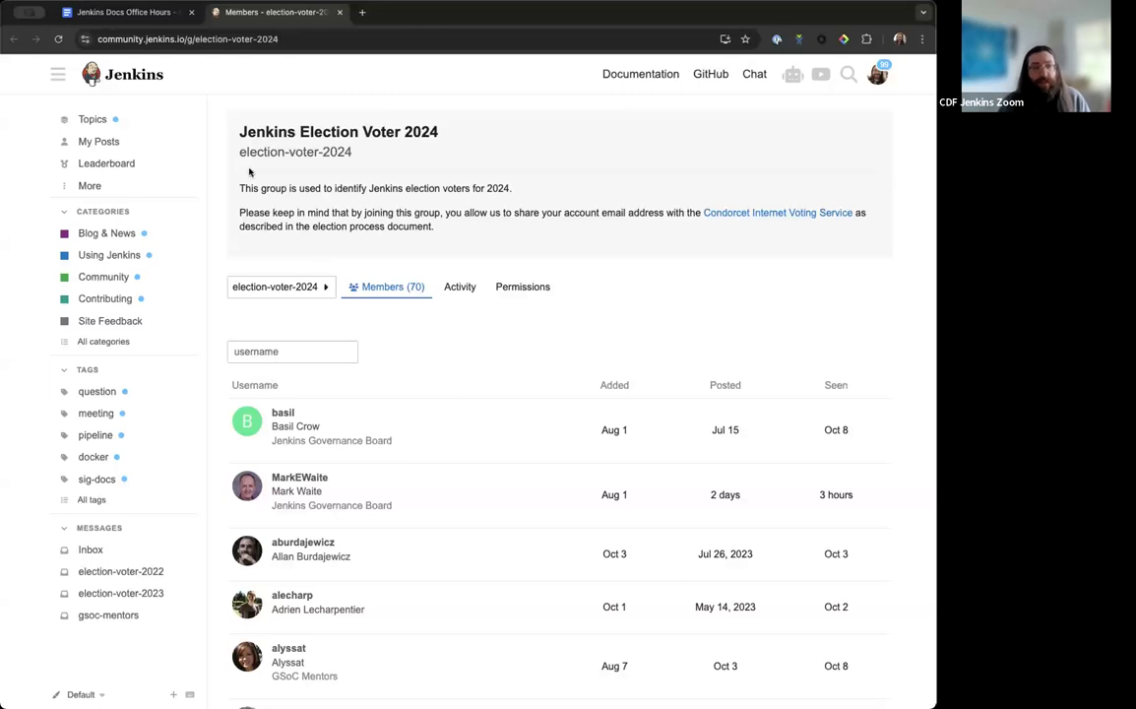
Review the election-voter-2024 members page, then return to the Google Docs notes.
{"action": "left_click", "coordinate": [178, 40]}
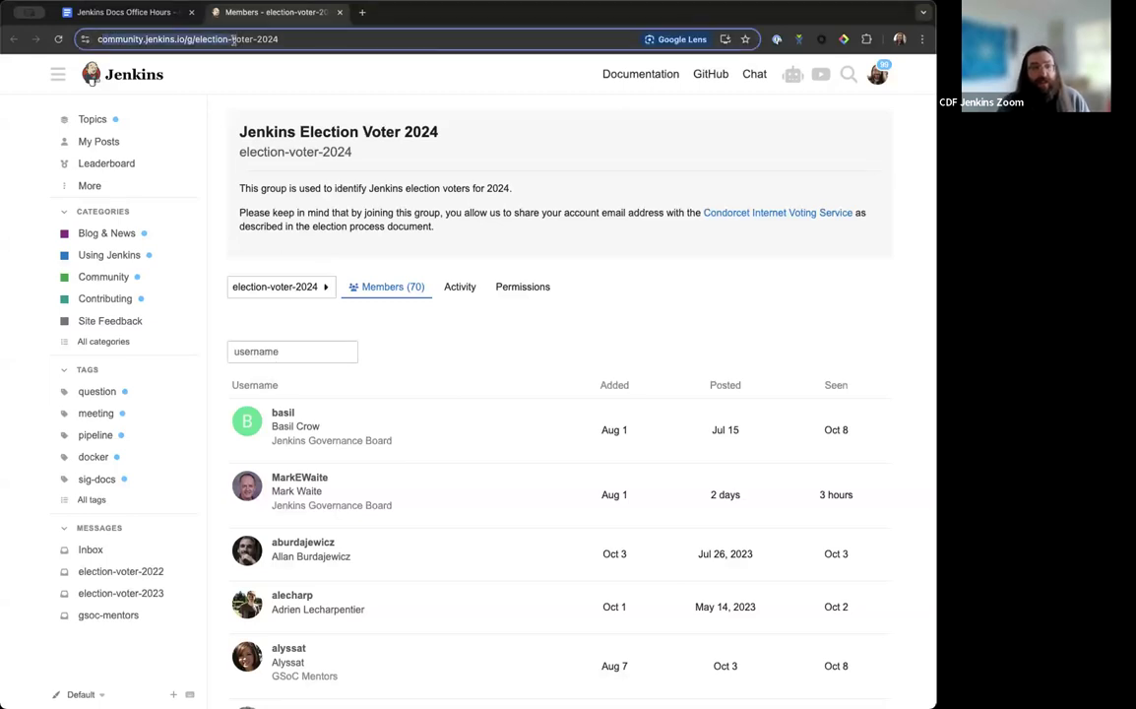
{"action": "left_click", "coordinate": [269, 173]}
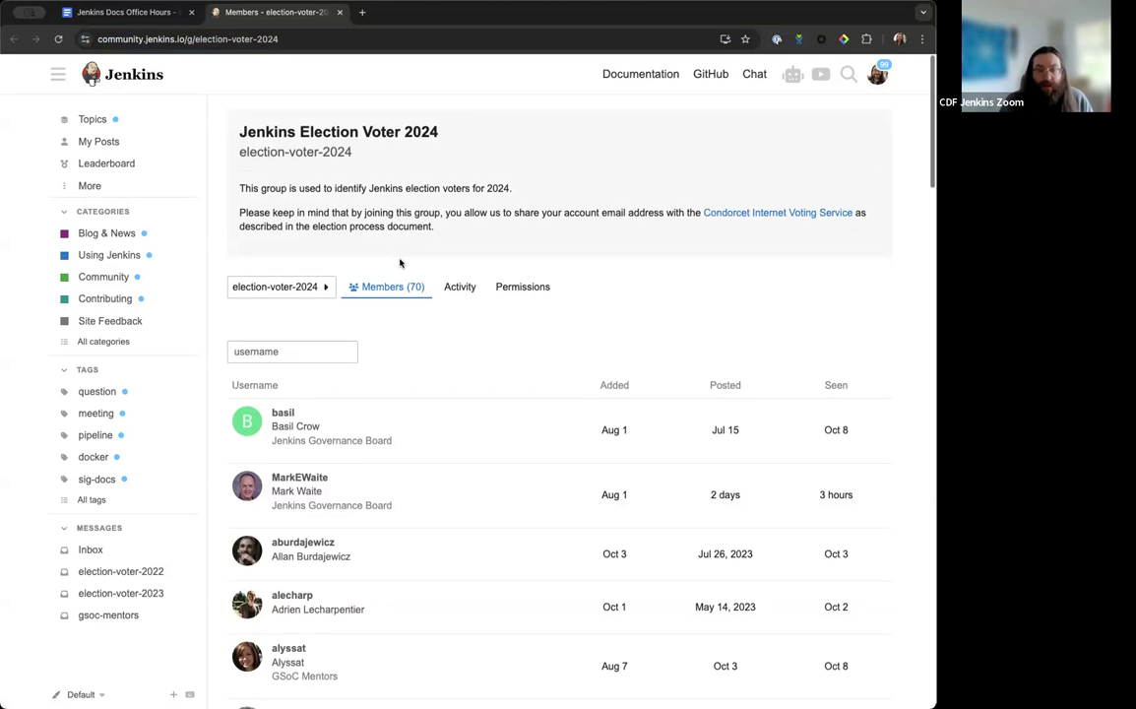
{"action": "scroll", "coordinate": [400, 263], "scroll_direction": "down", "scroll_amount": 1}
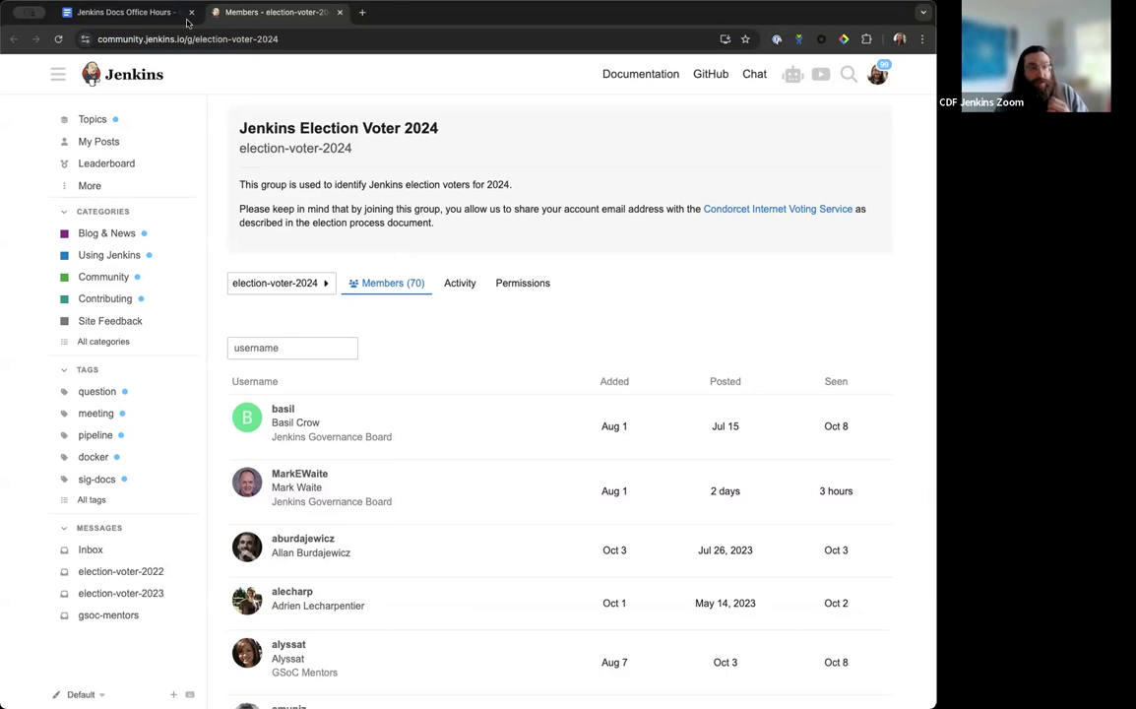
{"action": "left_click", "coordinate": [138, 12]}
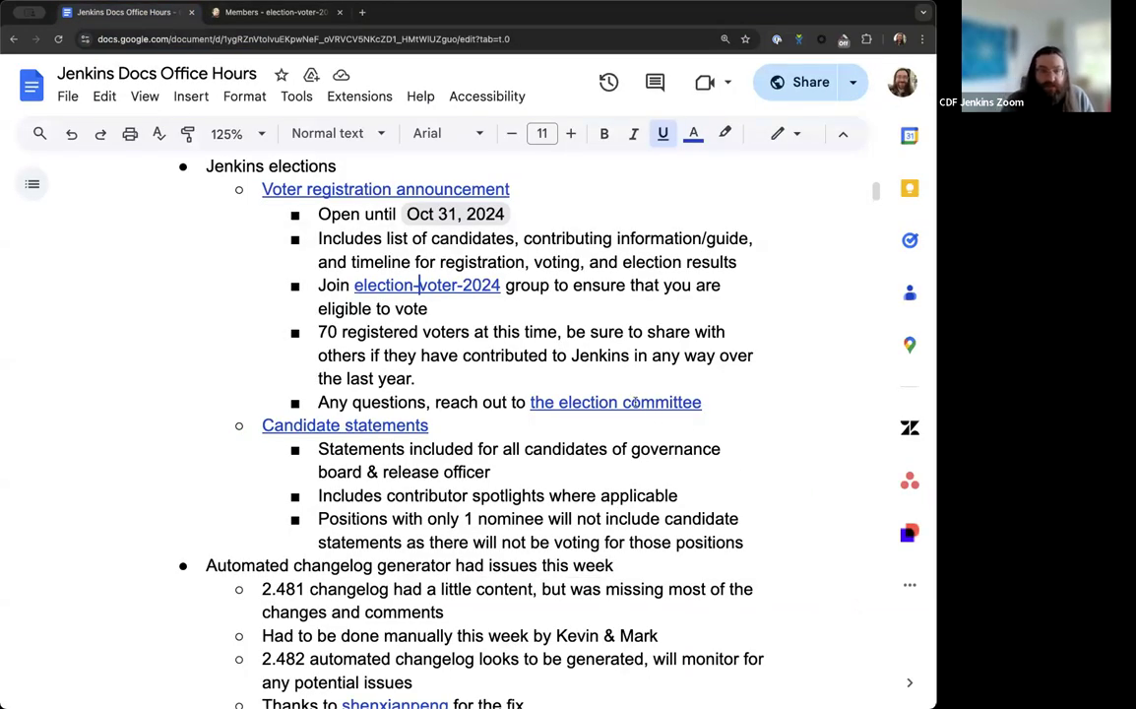
{"action": "left_click", "coordinate": [271, 12]}
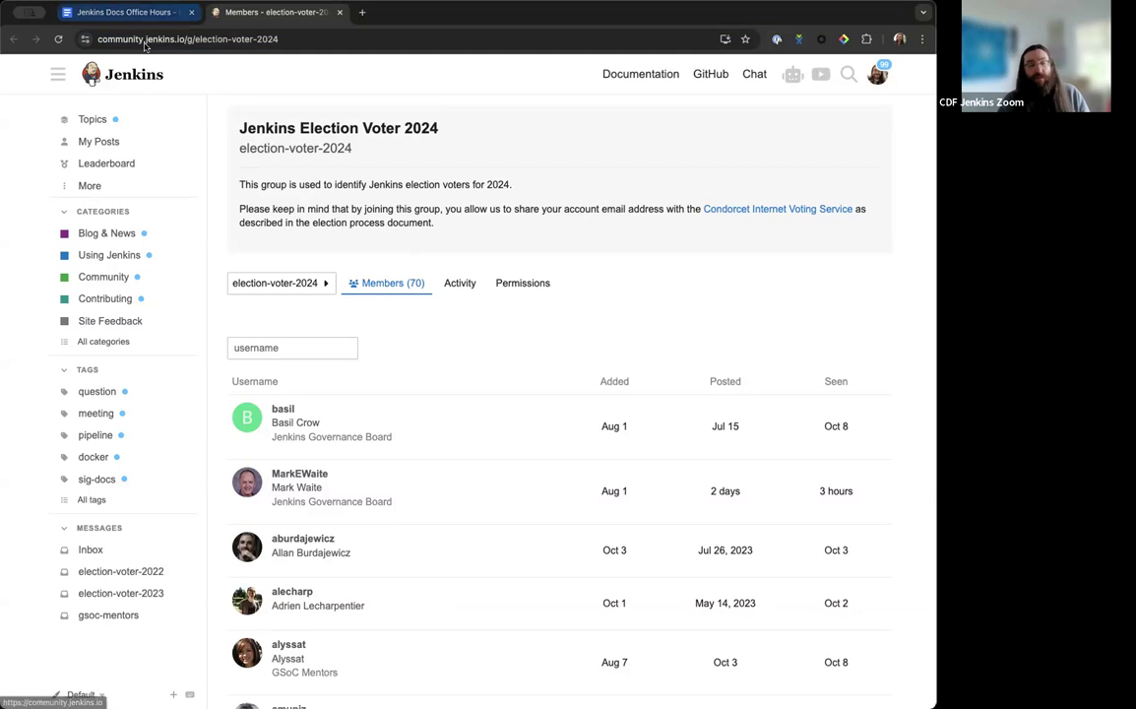
{"action": "left_click", "coordinate": [128, 12]}
{"action": "scroll", "coordinate": [487, 476], "scroll_direction": "down", "scroll_amount": 1}
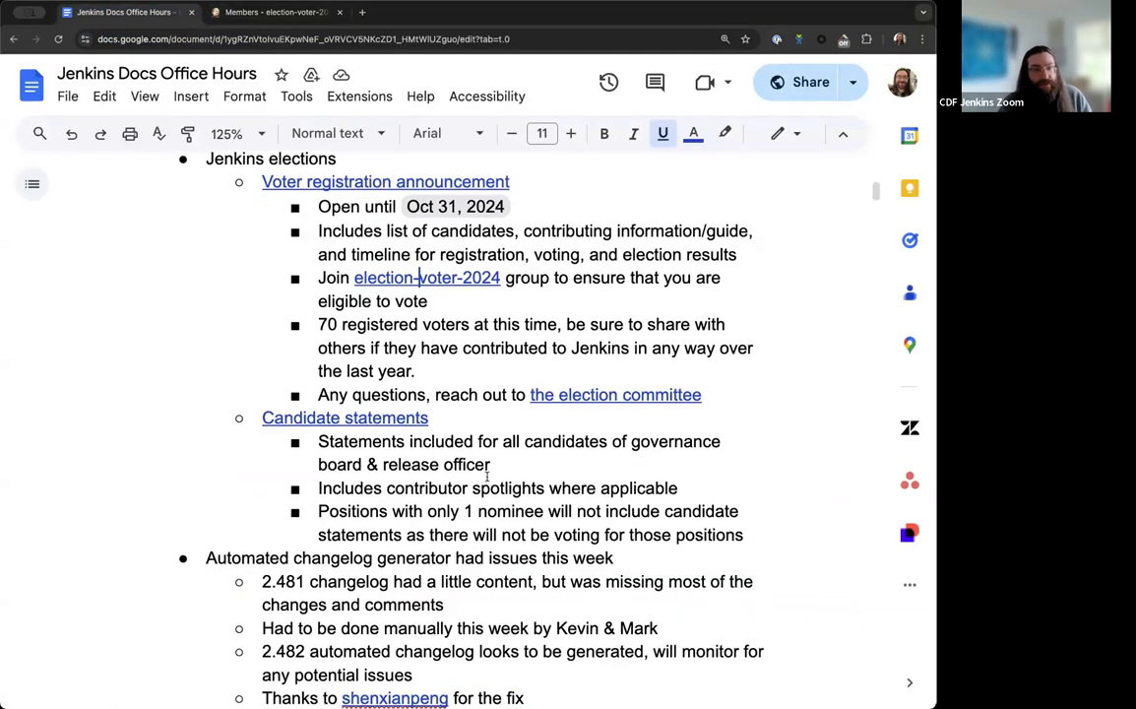
Scroll to the LTS 2.479.1 item and open its changelog & upgrade guide pull request #7615.
{"action": "scroll", "coordinate": [486, 477], "scroll_direction": "up", "scroll_amount": 1}
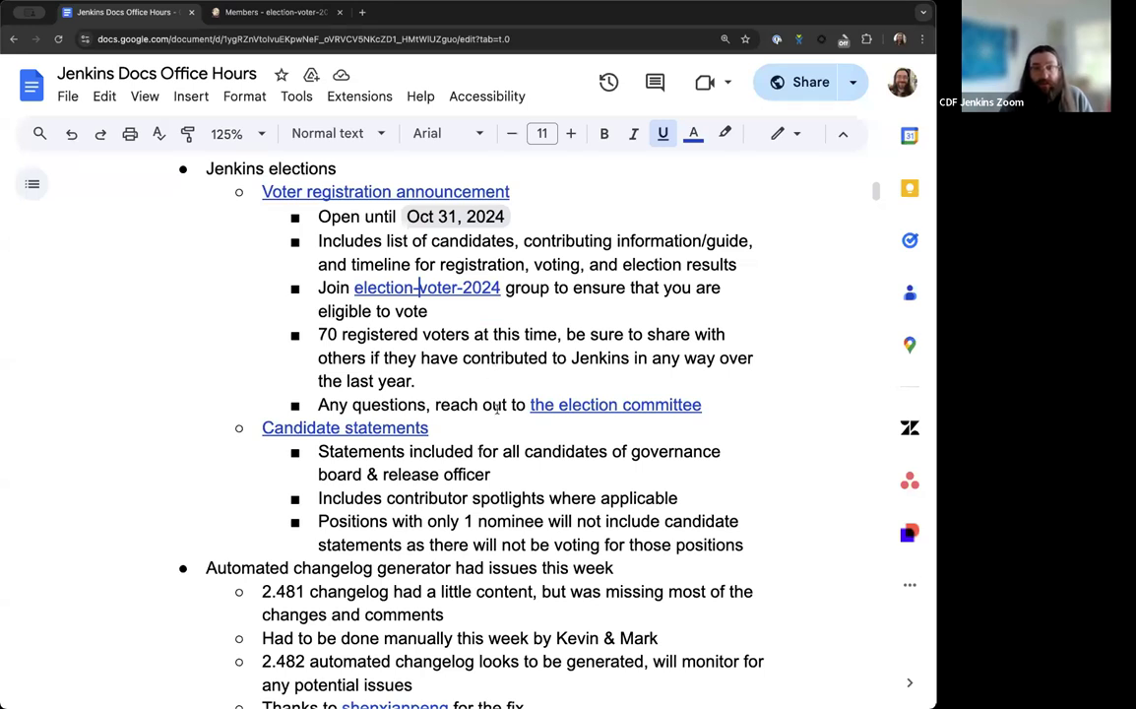
{"action": "scroll", "coordinate": [498, 409], "scroll_direction": "down", "scroll_amount": 3}
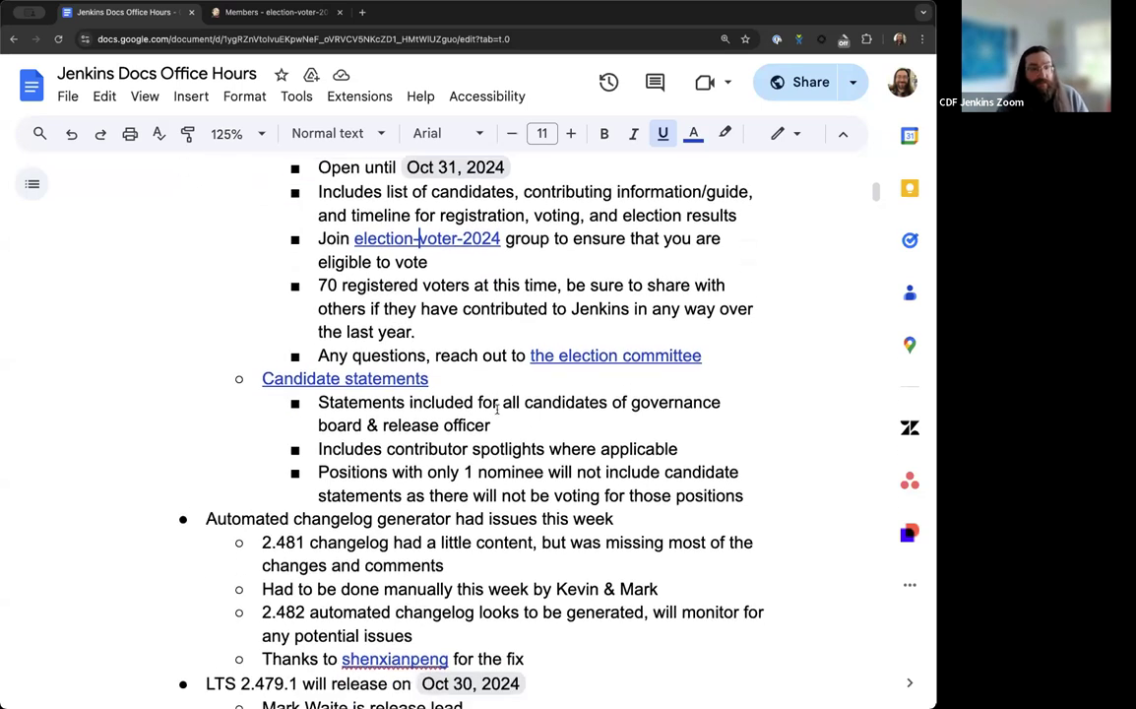
{"action": "scroll", "coordinate": [497, 408], "scroll_direction": "down", "scroll_amount": 5}
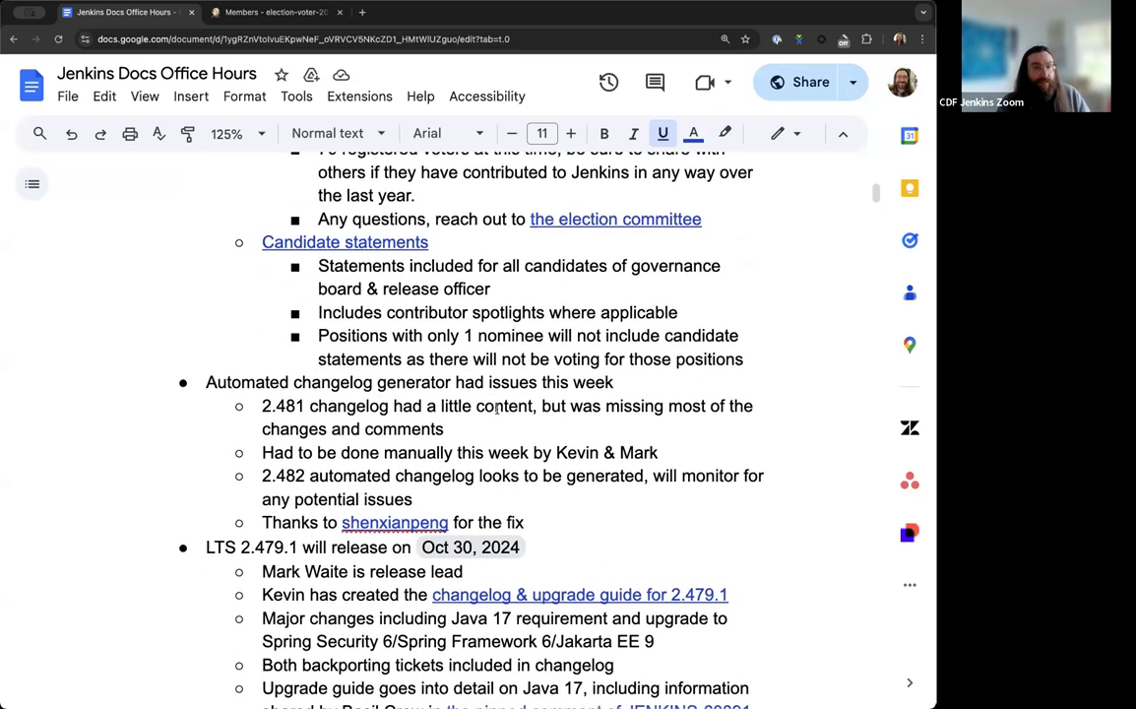
{"action": "scroll", "coordinate": [402, 347], "scroll_direction": "down", "scroll_amount": 3}
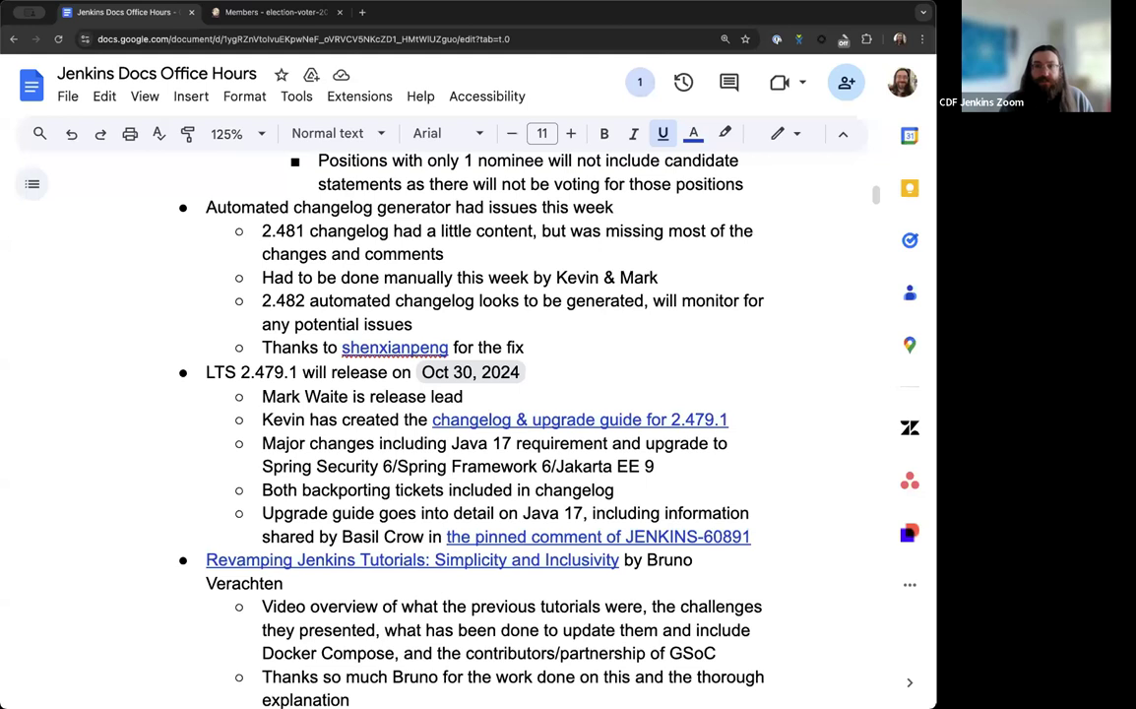
{"action": "scroll", "coordinate": [473, 237], "scroll_direction": "down", "scroll_amount": 1}
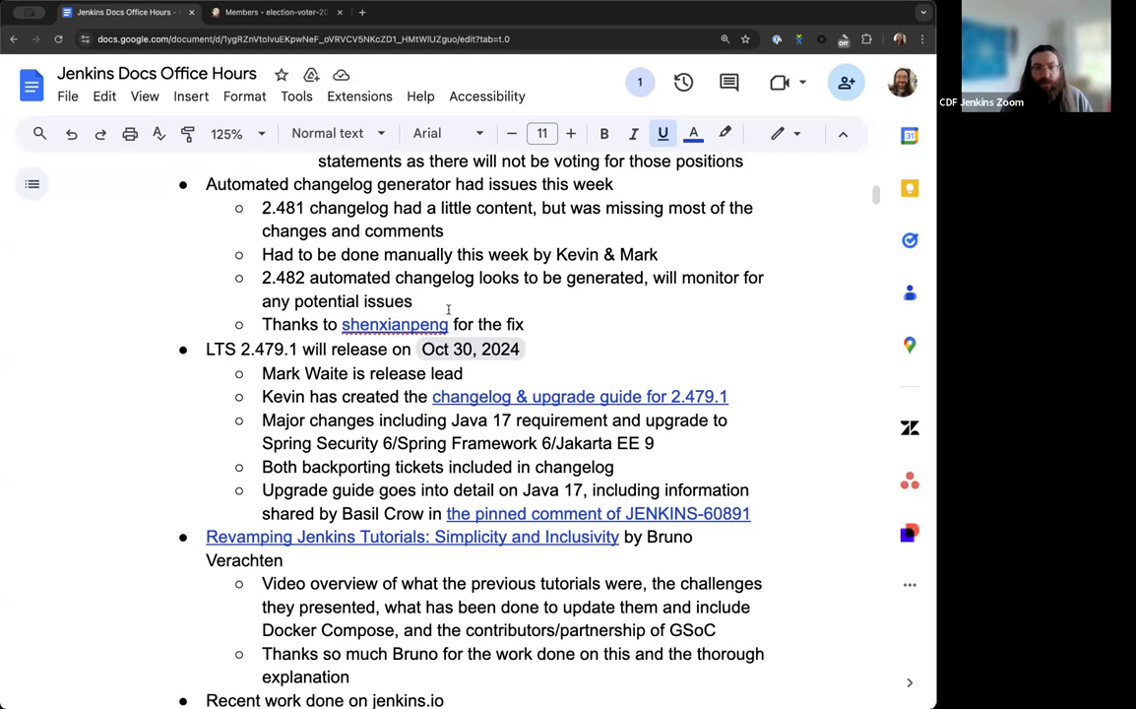
{"action": "scroll", "coordinate": [448, 309], "scroll_direction": "up", "scroll_amount": 1}
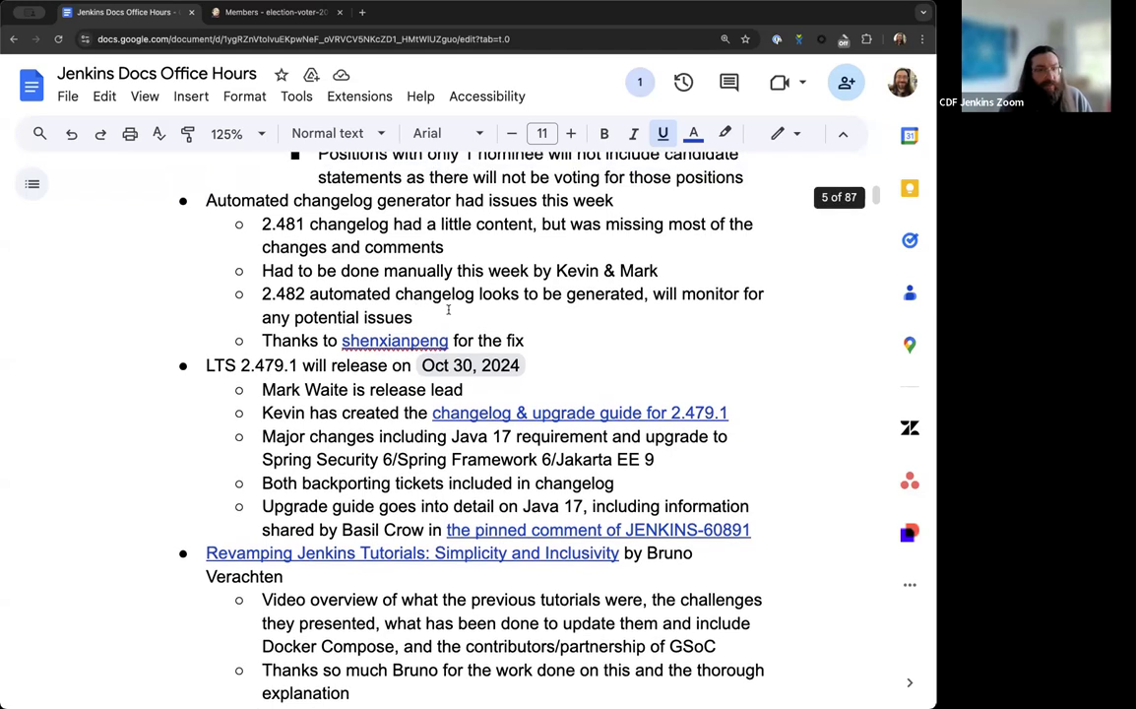
{"action": "scroll", "coordinate": [448, 309], "scroll_direction": "down", "scroll_amount": 2}
{"action": "scroll", "coordinate": [448, 310], "scroll_direction": "down", "scroll_amount": 3}
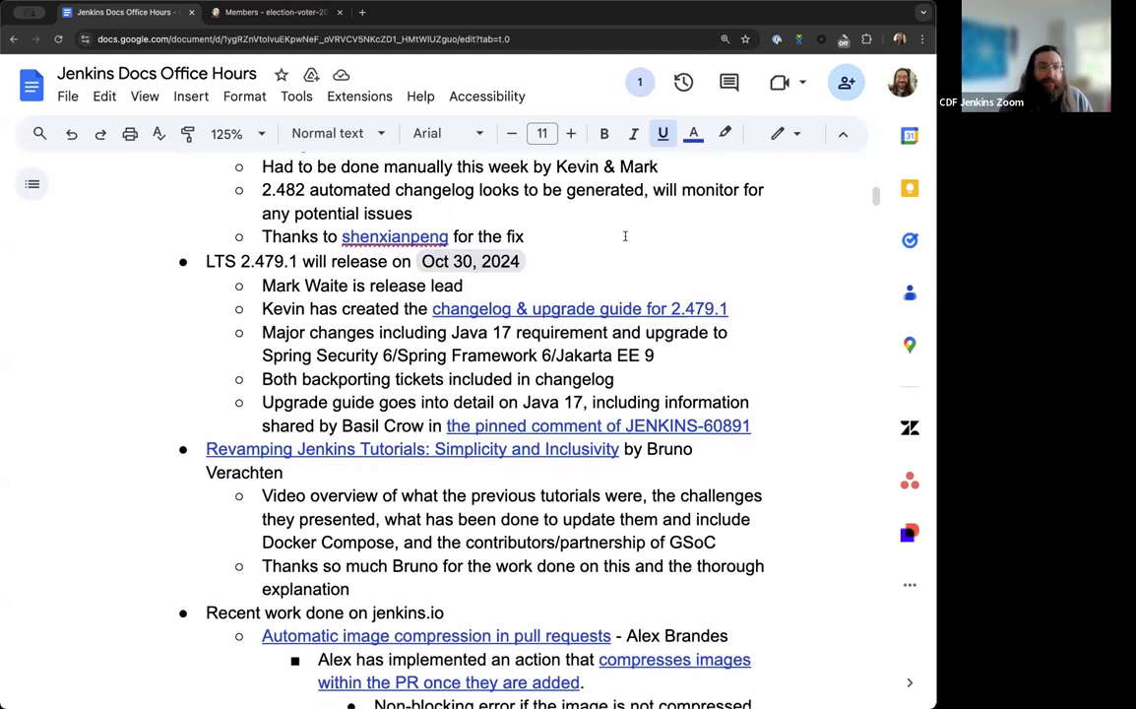
{"action": "scroll", "coordinate": [624, 237], "scroll_direction": "down", "scroll_amount": 1}
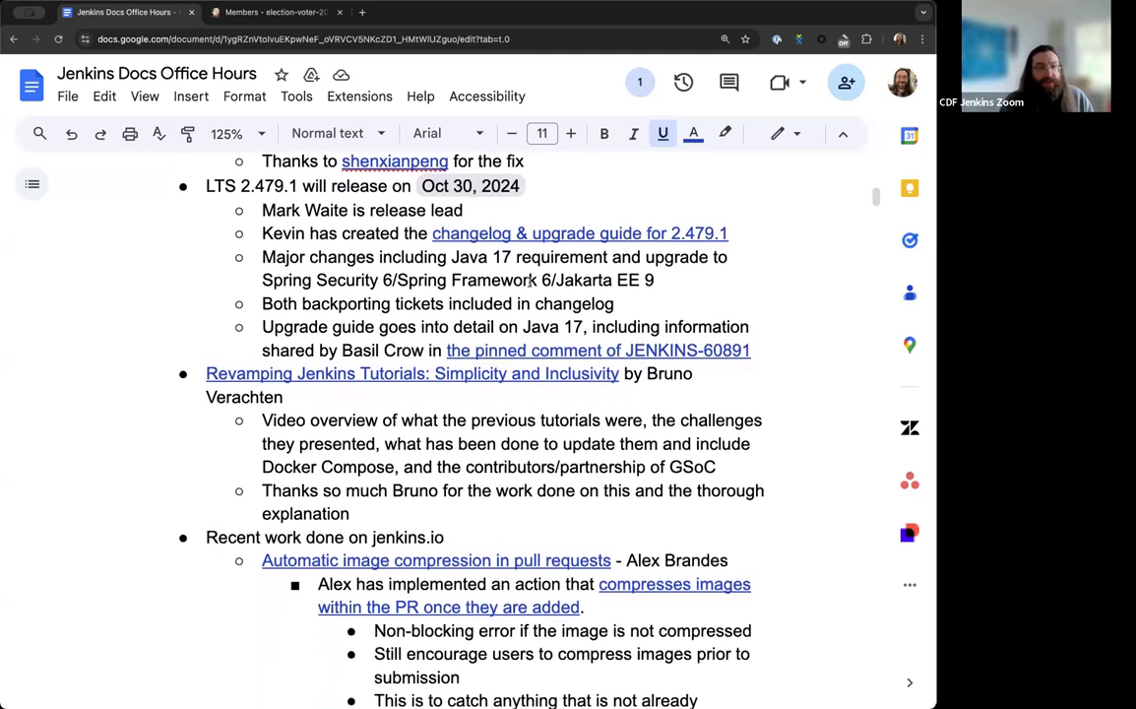
{"action": "scroll", "coordinate": [599, 261], "scroll_direction": "down", "scroll_amount": 1}
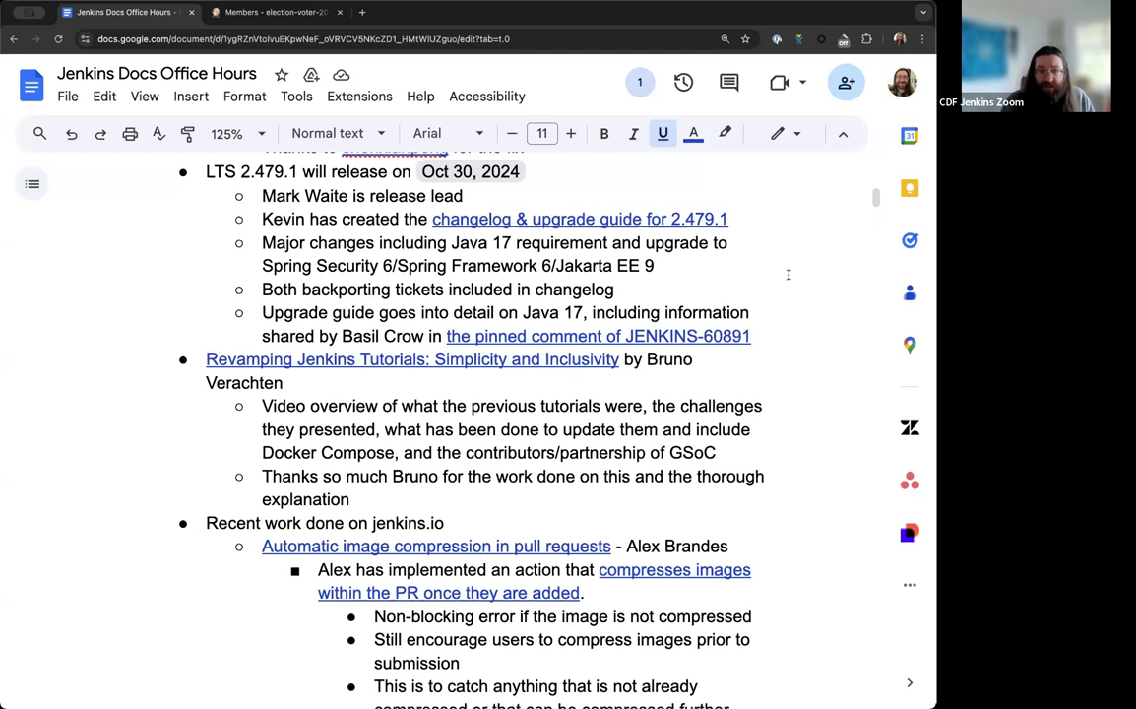
{"action": "left_click", "coordinate": [581, 219]}
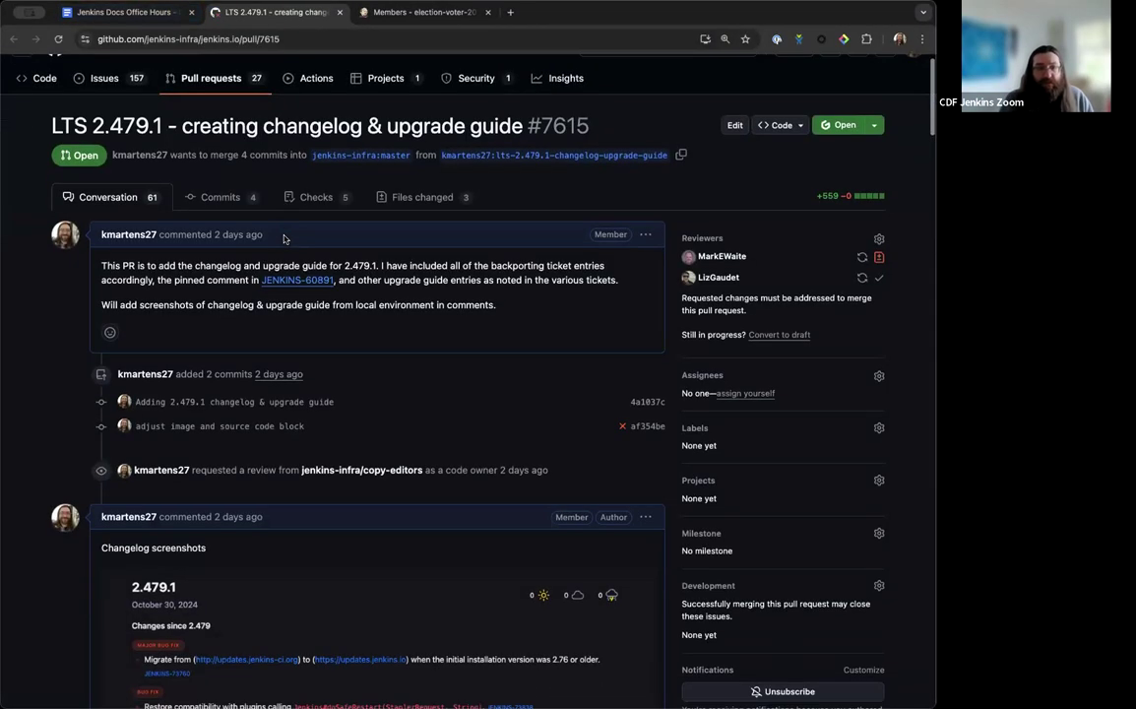
Return to the Jenkins Docs Office Hours notes after viewing pull request #7615.
{"action": "left_click", "coordinate": [143, 20]}
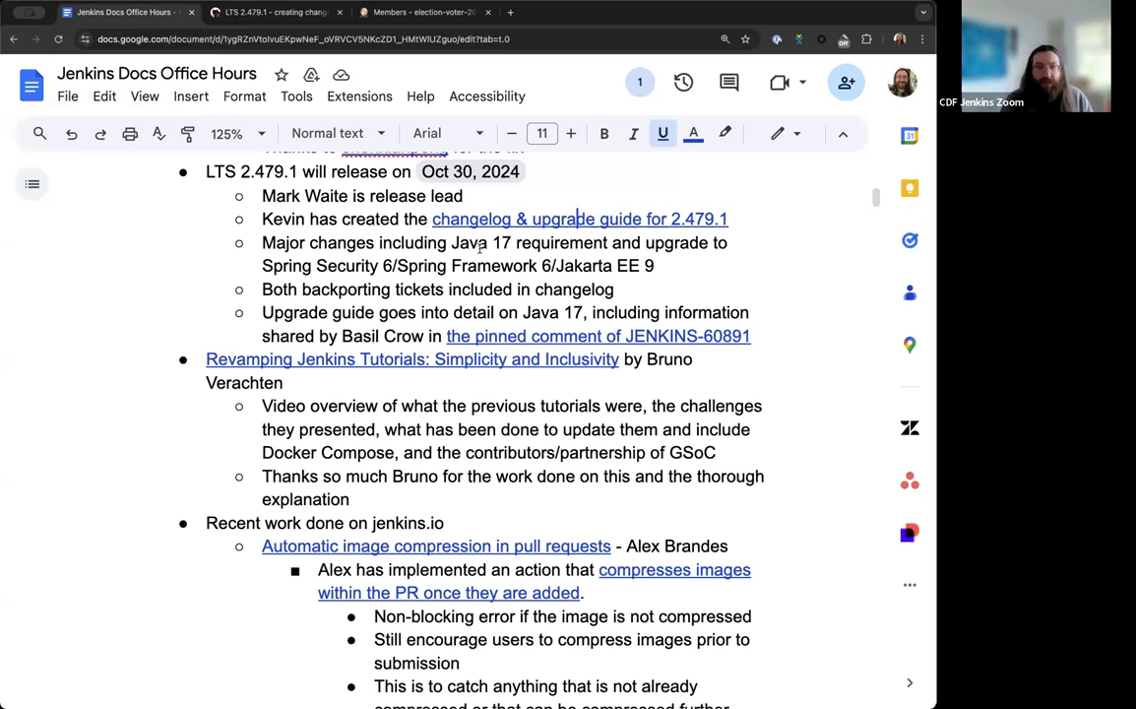
Scroll around the LTS 2.479.1 notes to the pinned comment of JENKINS-60891 link.
{"action": "scroll", "coordinate": [480, 246], "scroll_direction": "up", "scroll_amount": 1}
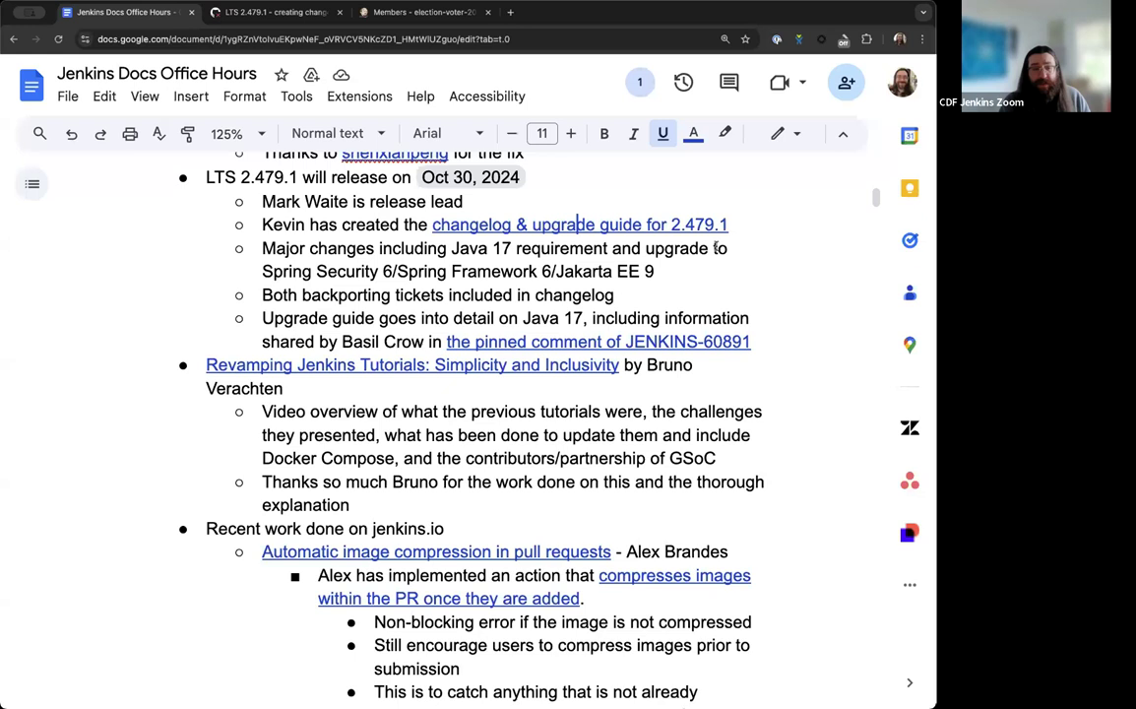
{"action": "scroll", "coordinate": [694, 274], "scroll_direction": "down", "scroll_amount": 1}
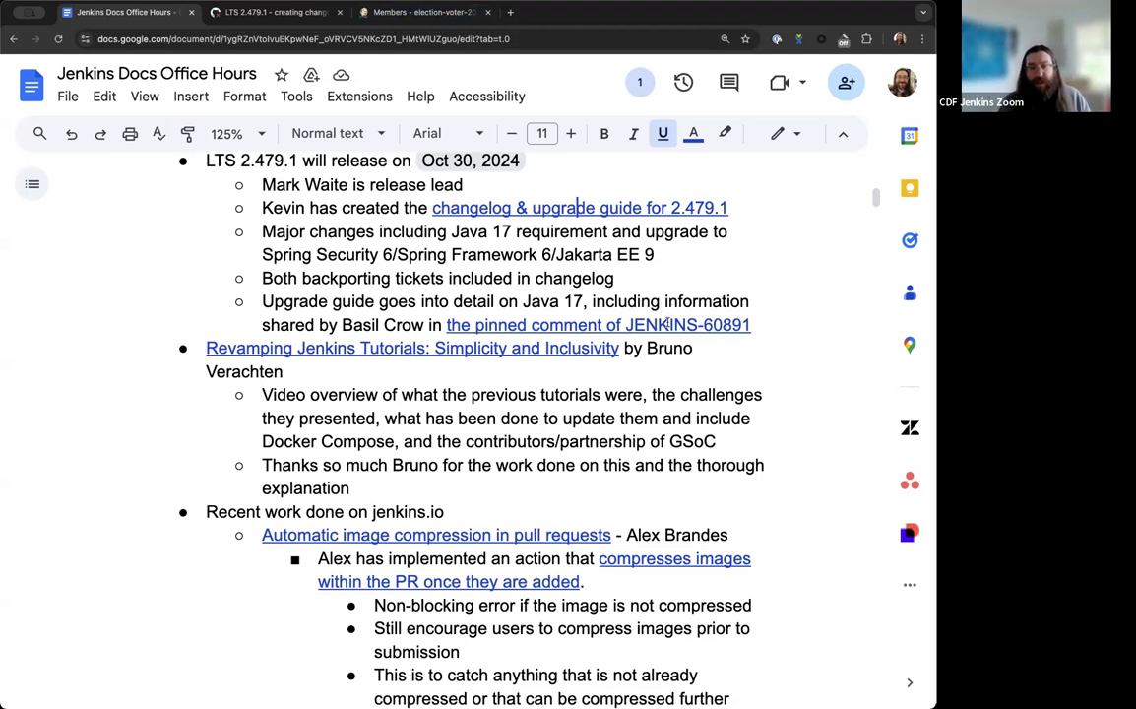
Open issue JENKINS-60891 from the link preview in a new tab, then return to the notes.
{"action": "left_click", "coordinate": [529, 325]}
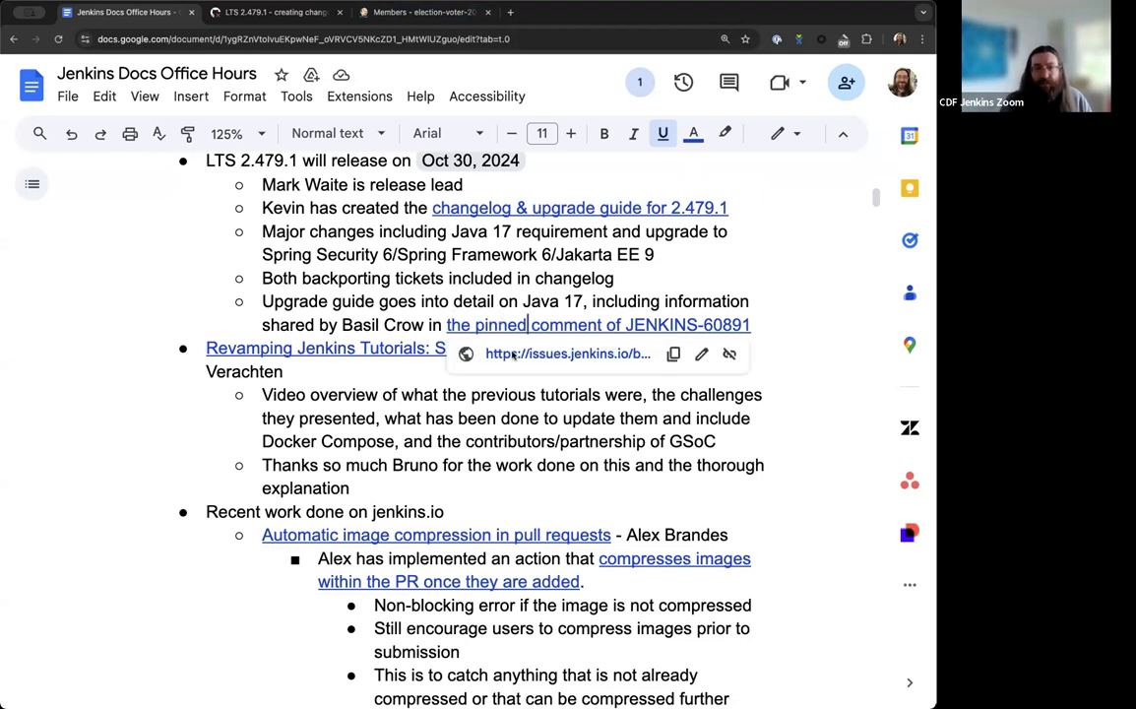
{"action": "left_click", "coordinate": [513, 355]}
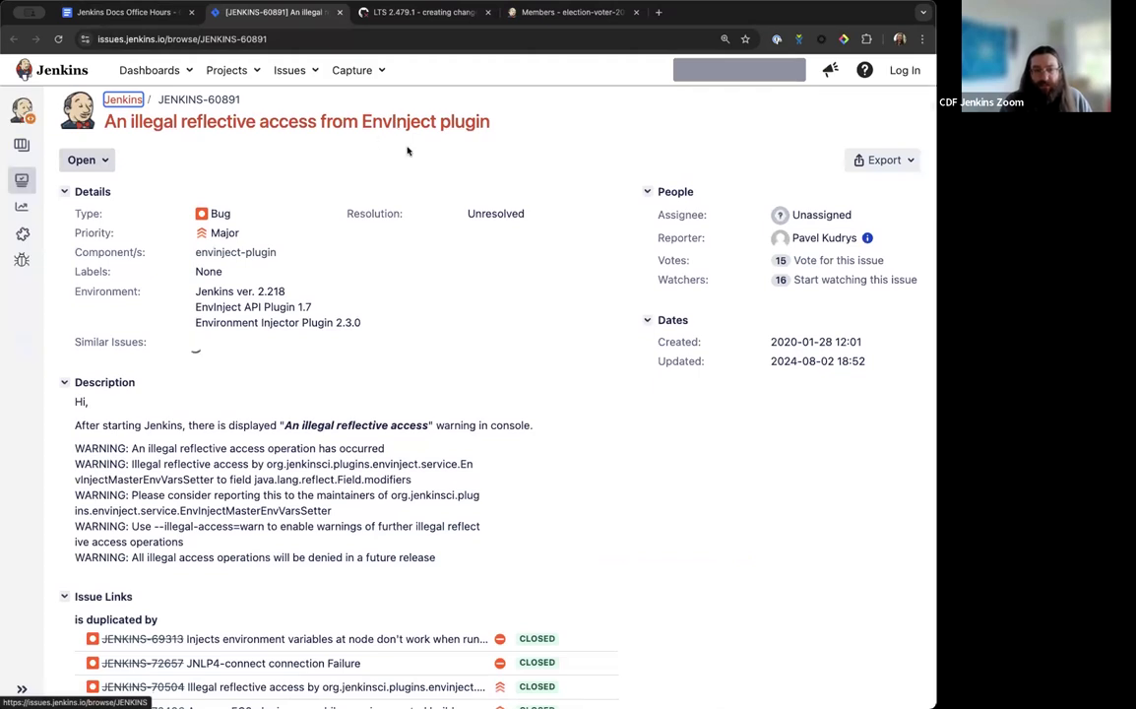
{"action": "left_click", "coordinate": [140, 14]}
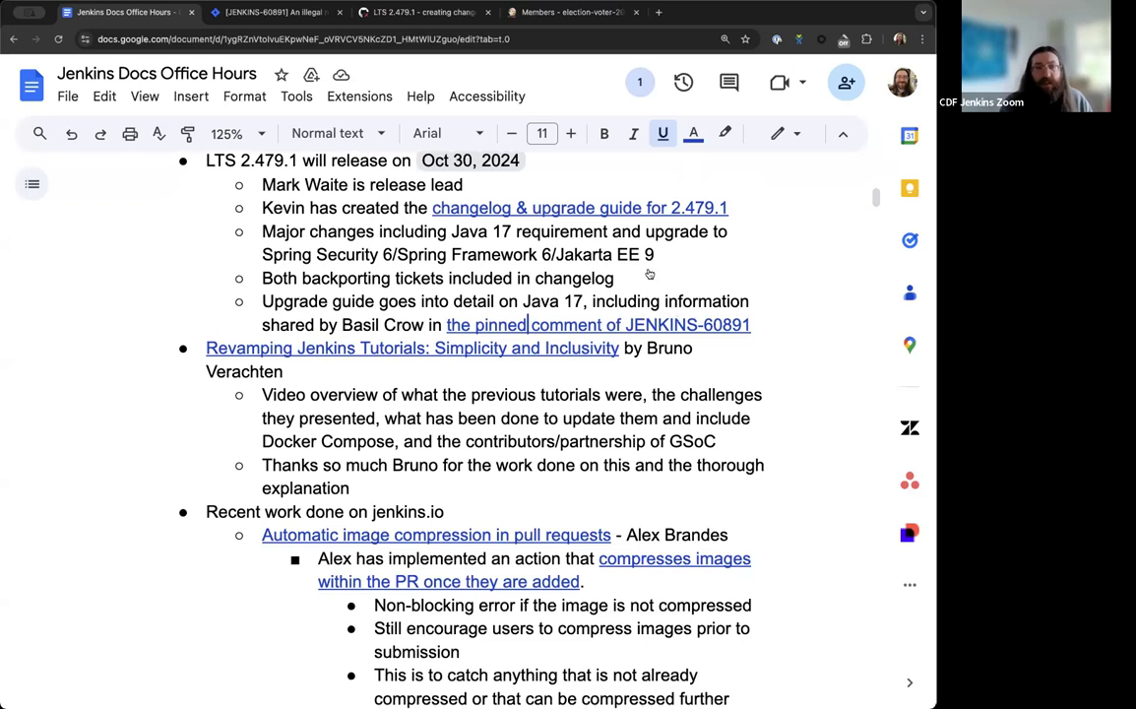
Scroll to the LTS 2.479.1 notes and select the Spring Security 6 / Jakarta EE 9 line.
{"action": "scroll", "coordinate": [522, 360], "scroll_direction": "down", "scroll_amount": 1}
{"action": "scroll", "coordinate": [522, 361], "scroll_direction": "up", "scroll_amount": 1}
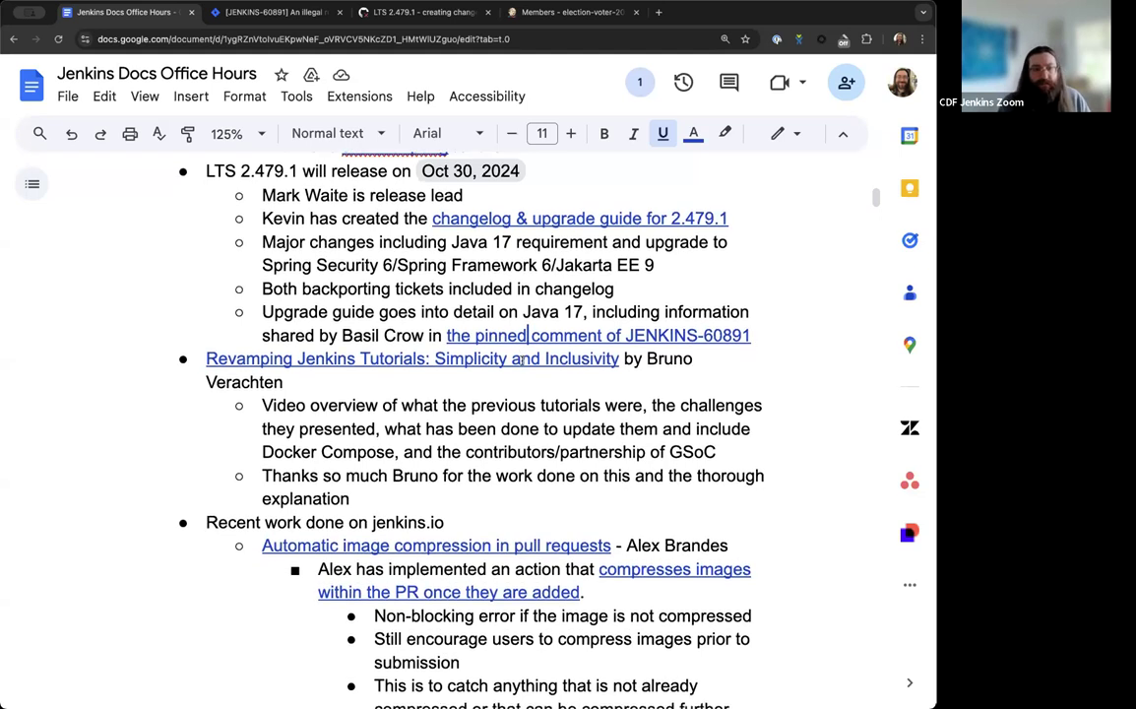
{"action": "scroll", "coordinate": [523, 361], "scroll_direction": "up", "scroll_amount": 1}
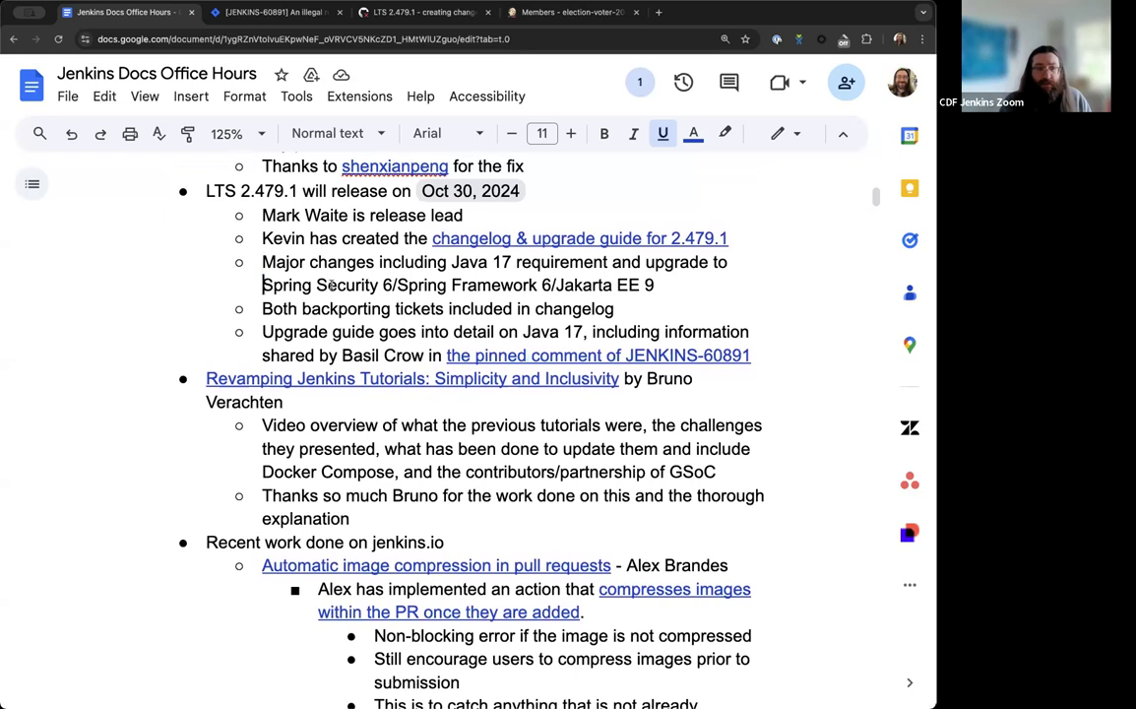
{"action": "left_click_drag", "start_coordinate": [264, 285], "coordinate": [685, 295]}
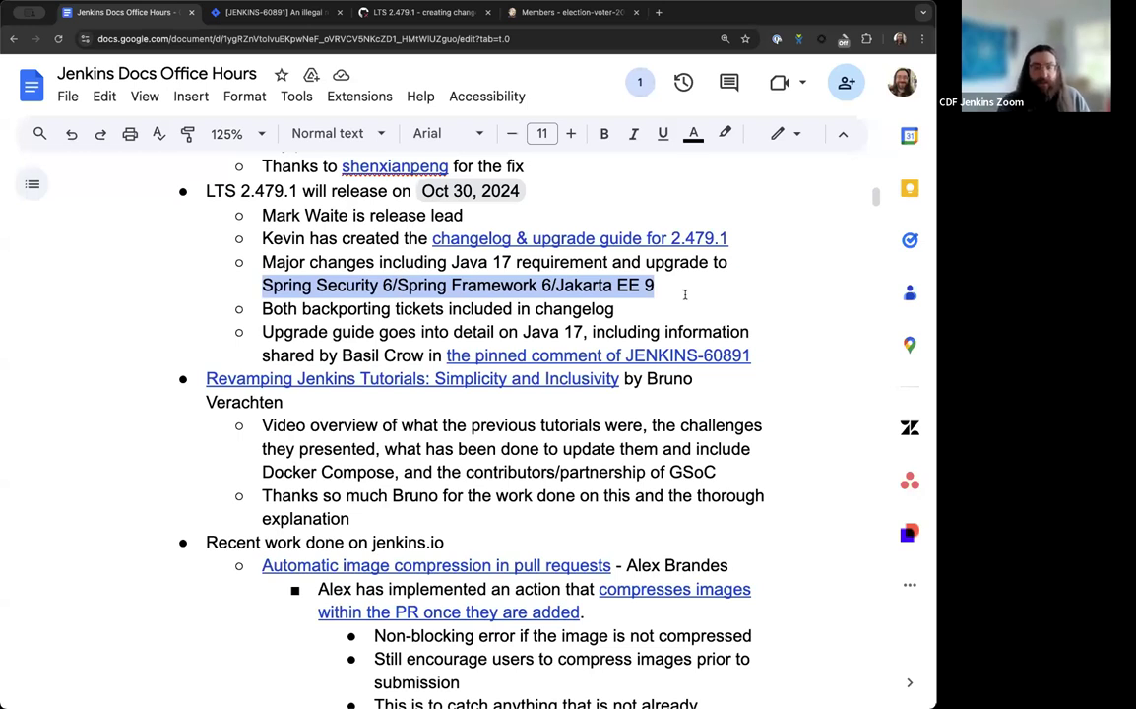
{"action": "scroll", "coordinate": [684, 295], "scroll_direction": "down", "scroll_amount": 3}
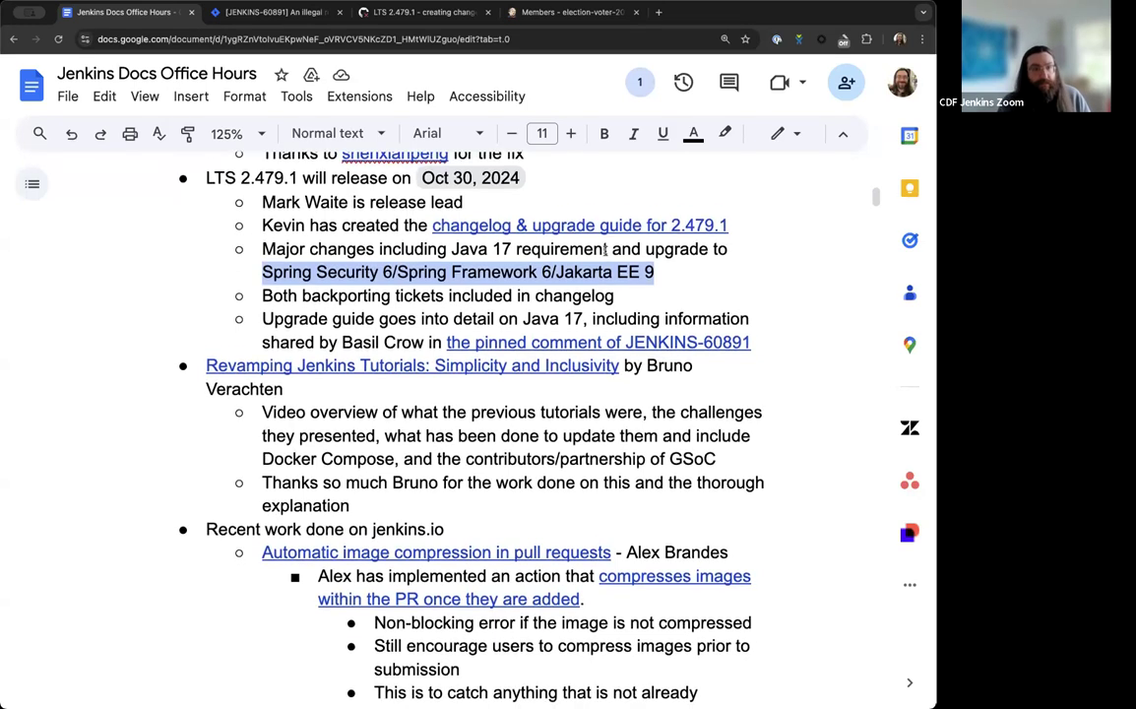
Scroll down past the tutorials item to the Recent work done on jenkins.io section.
{"action": "scroll", "coordinate": [610, 250], "scroll_direction": "down", "scroll_amount": 5}
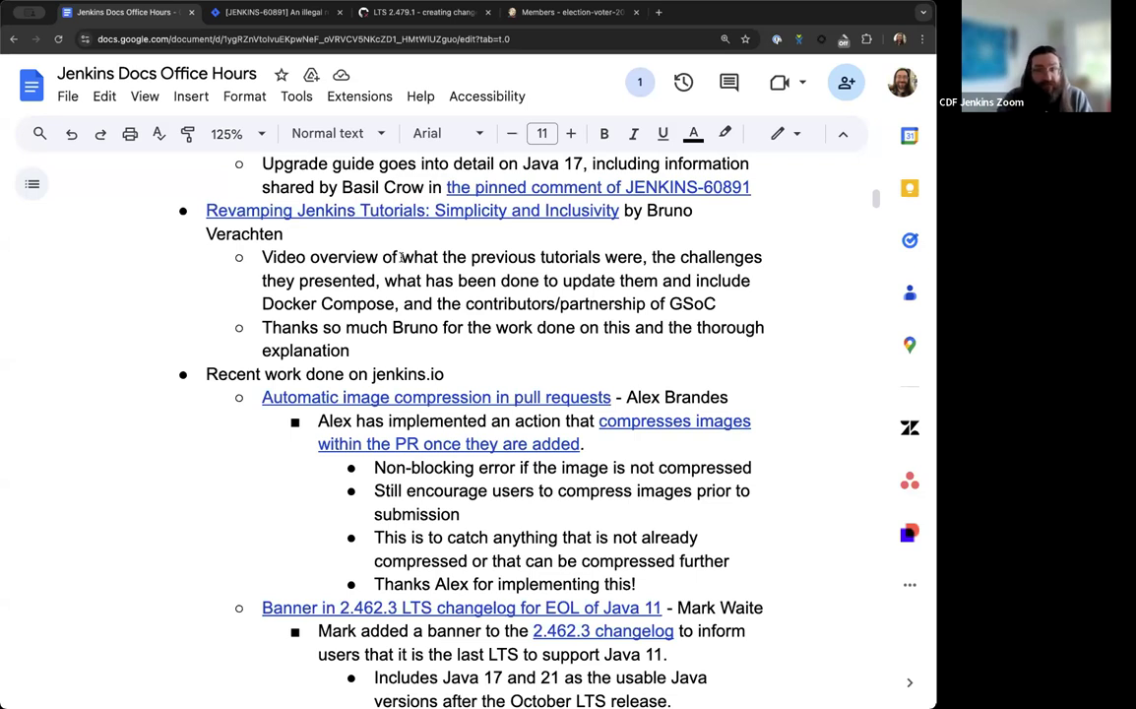
Scroll through the jenkins.io work items from image compression down to Websocket configuration.
{"action": "scroll", "coordinate": [401, 257], "scroll_direction": "down", "scroll_amount": 3}
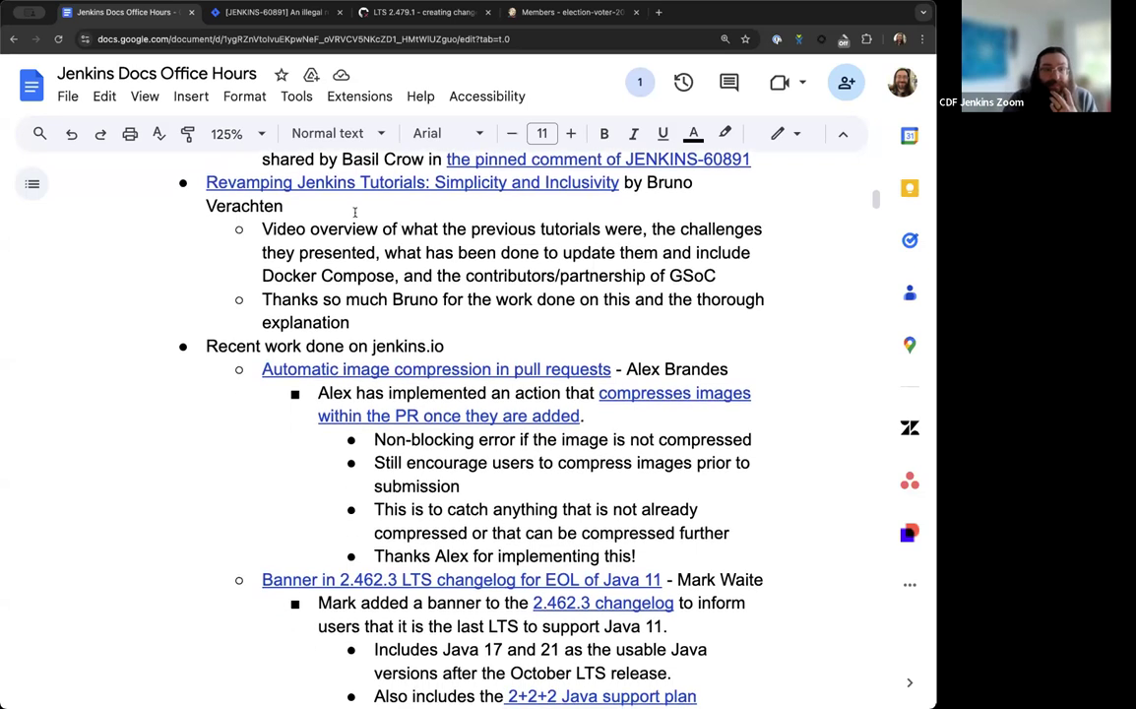
{"action": "scroll", "coordinate": [354, 211], "scroll_direction": "down", "scroll_amount": 2}
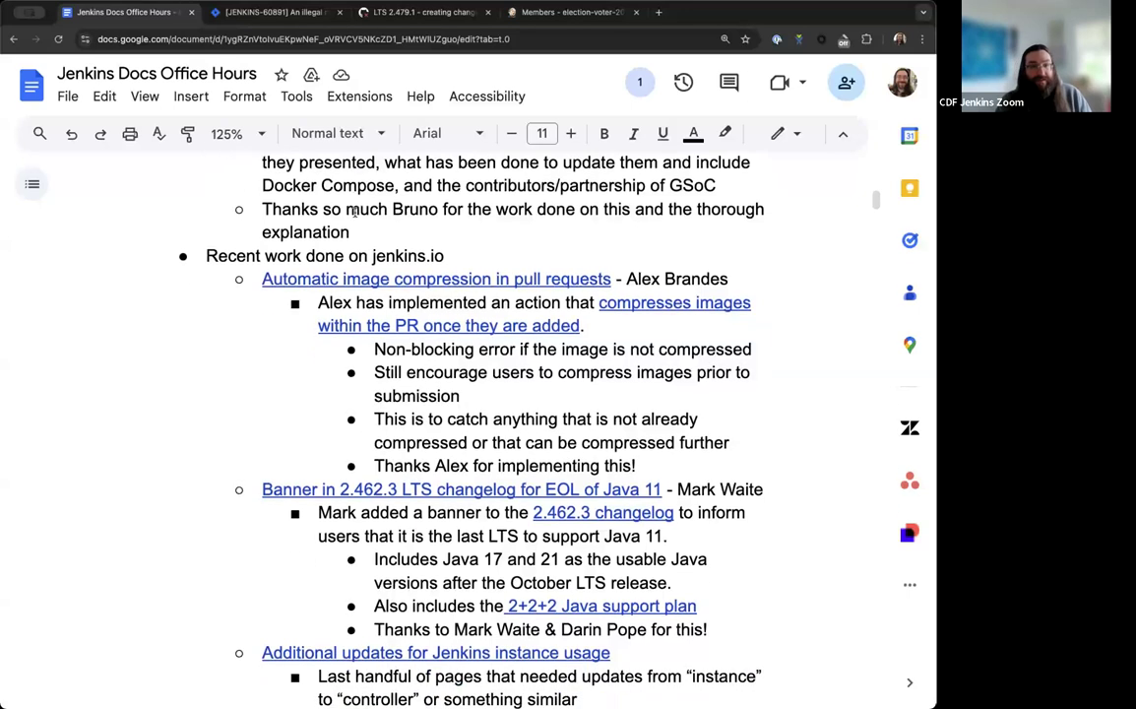
{"action": "scroll", "coordinate": [354, 211], "scroll_direction": "up", "scroll_amount": 3}
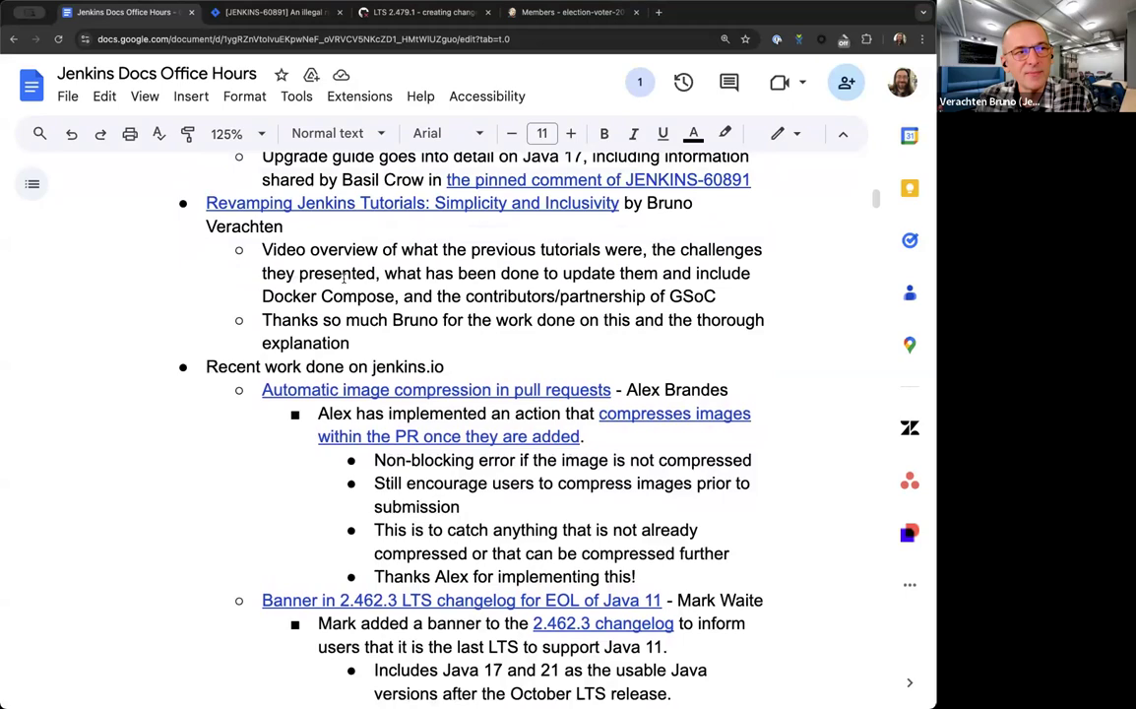
{"action": "scroll", "coordinate": [344, 279], "scroll_direction": "down", "scroll_amount": 5}
{"action": "scroll", "coordinate": [343, 279], "scroll_direction": "down", "scroll_amount": 6}
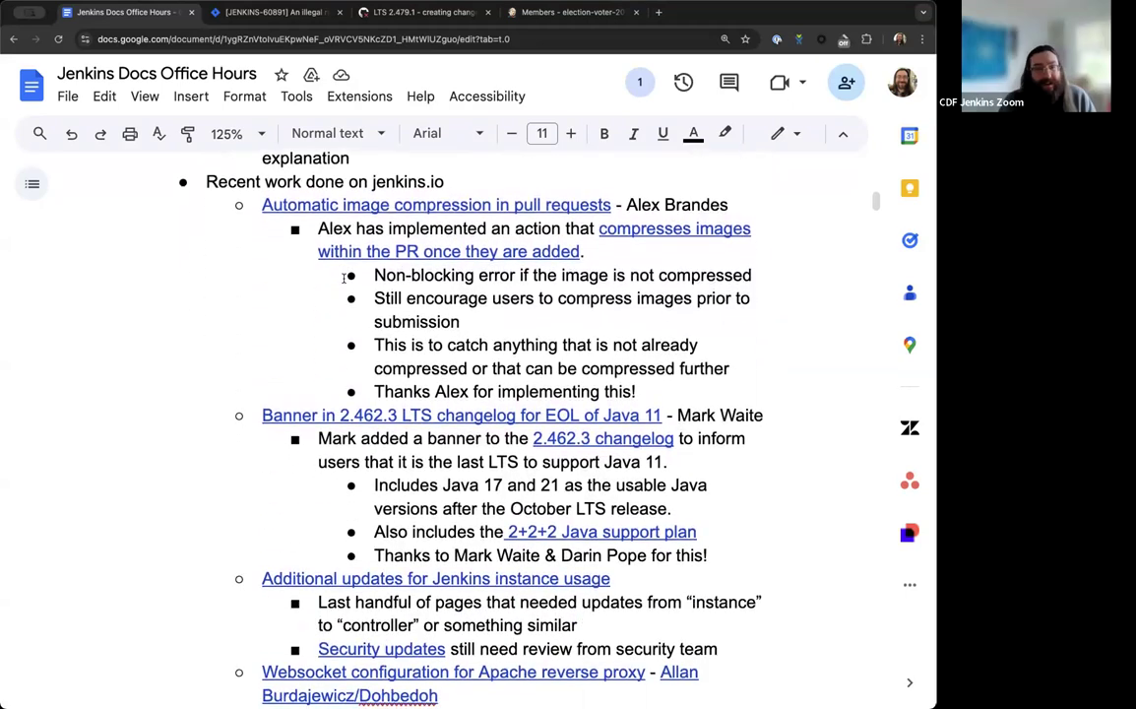
{"action": "scroll", "coordinate": [344, 279], "scroll_direction": "down", "scroll_amount": 4}
{"action": "scroll", "coordinate": [343, 279], "scroll_direction": "up", "scroll_amount": 8}
{"action": "scroll", "coordinate": [344, 278], "scroll_direction": "up", "scroll_amount": 1}
{"action": "scroll", "coordinate": [346, 264], "scroll_direction": "down", "scroll_amount": 1}
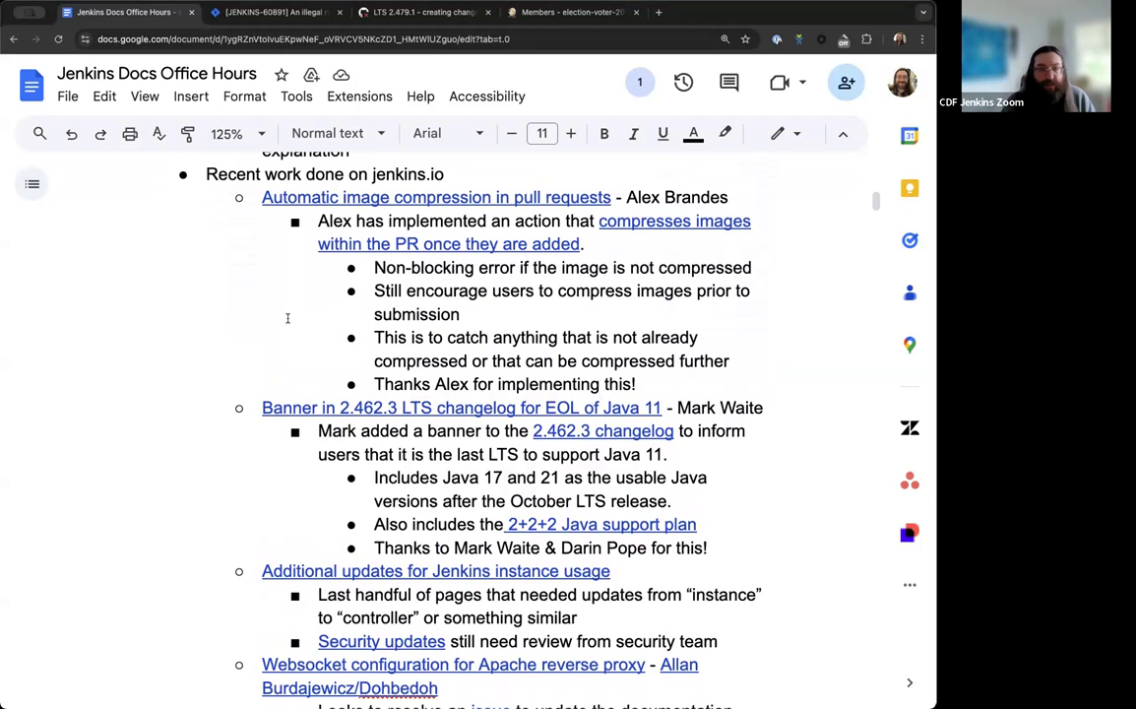
{"action": "scroll", "coordinate": [288, 317], "scroll_direction": "down", "scroll_amount": 1}
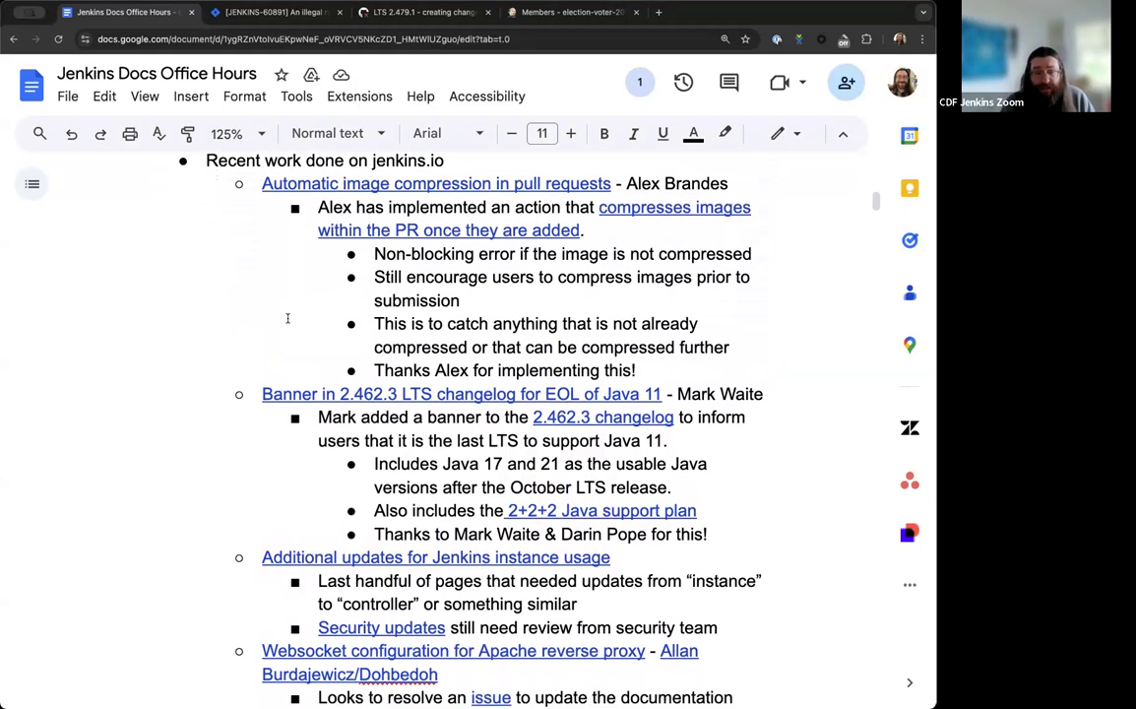
{"action": "scroll", "coordinate": [279, 335], "scroll_direction": "up", "scroll_amount": 1}
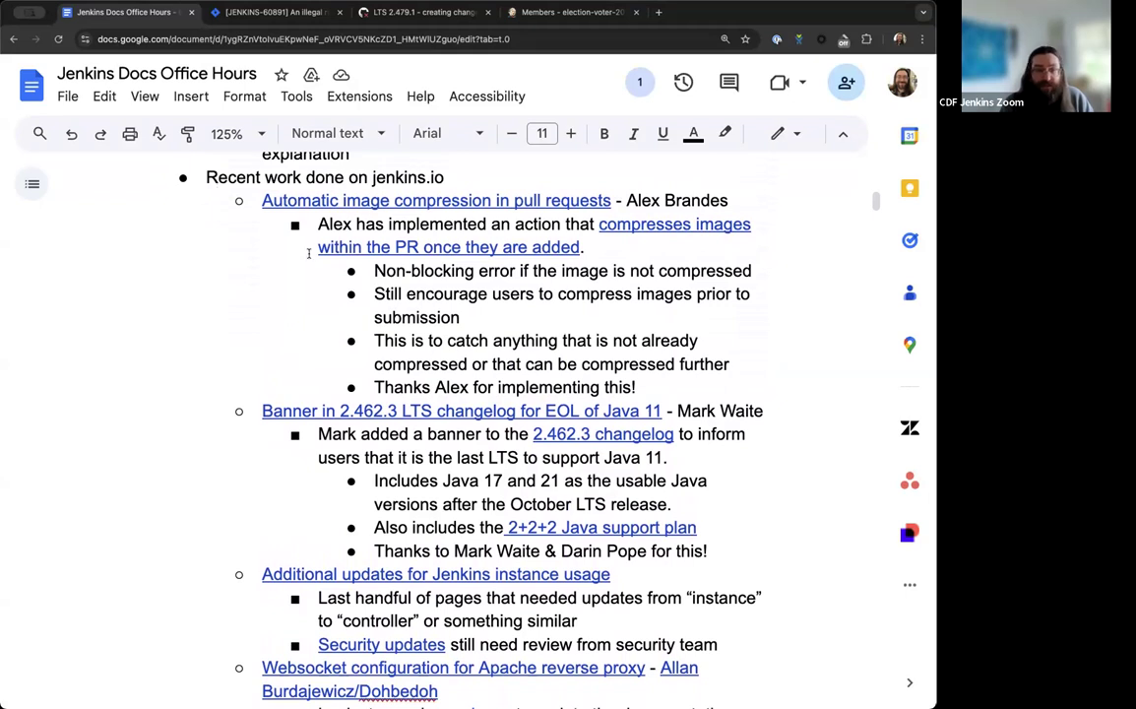
{"action": "scroll", "coordinate": [285, 275], "scroll_direction": "down", "scroll_amount": 1}
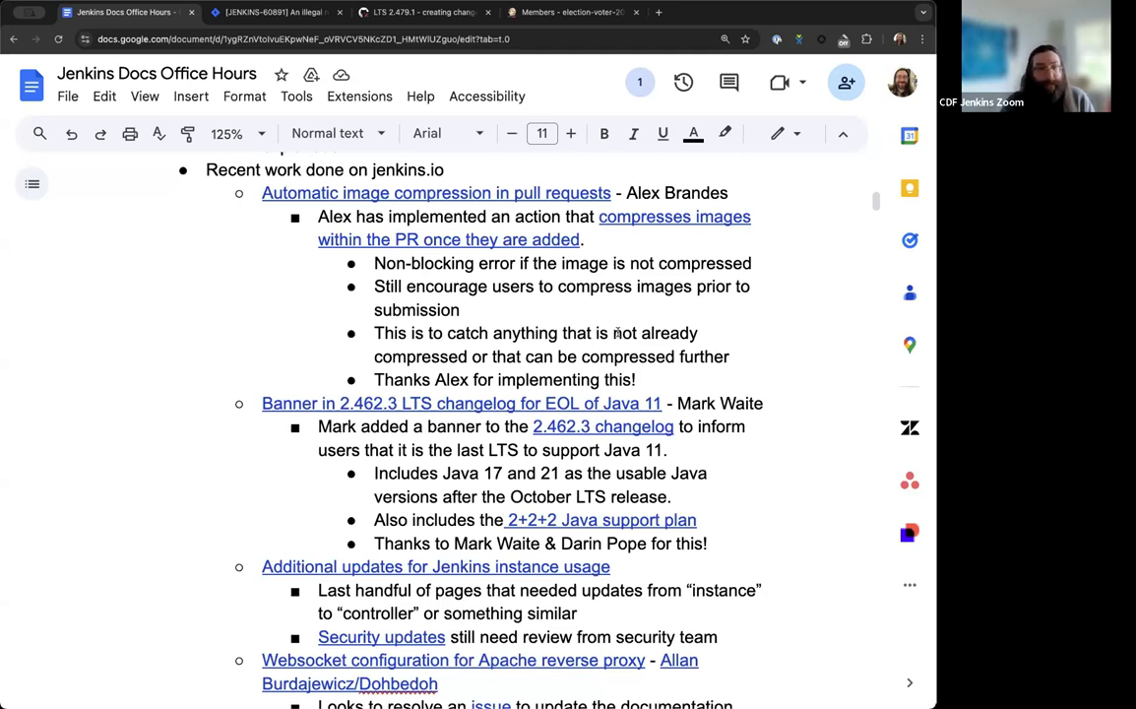
{"action": "scroll", "coordinate": [620, 379], "scroll_direction": "down", "scroll_amount": 3}
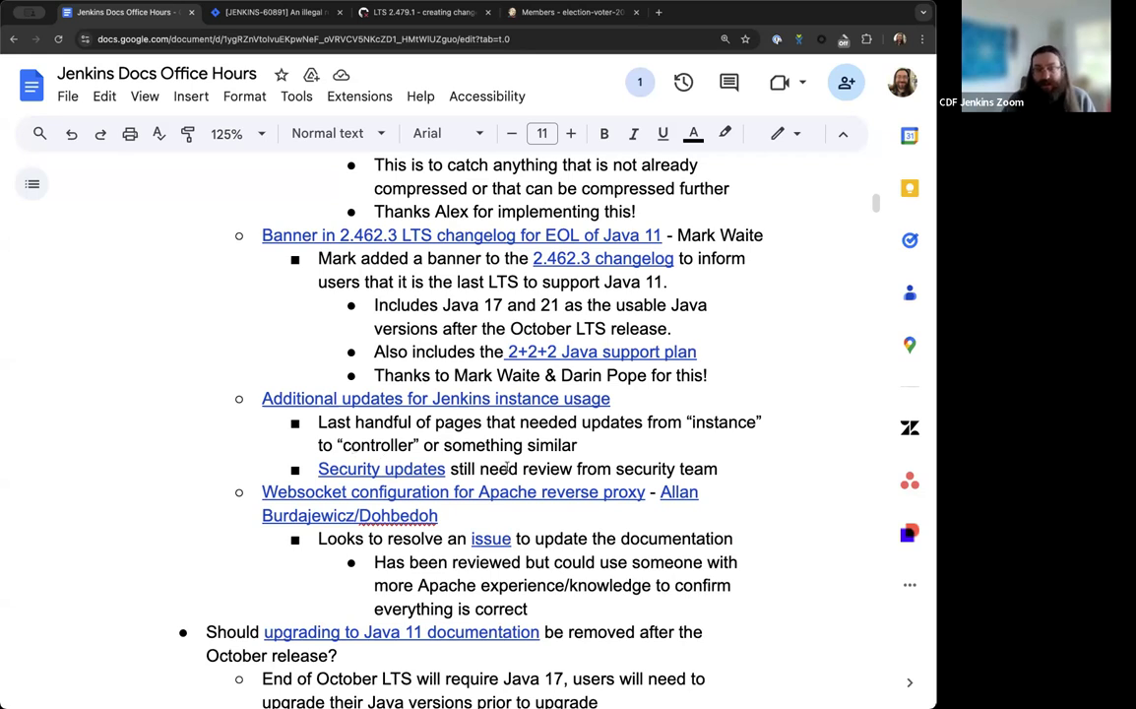
{"action": "scroll", "coordinate": [507, 469], "scroll_direction": "down", "scroll_amount": 2}
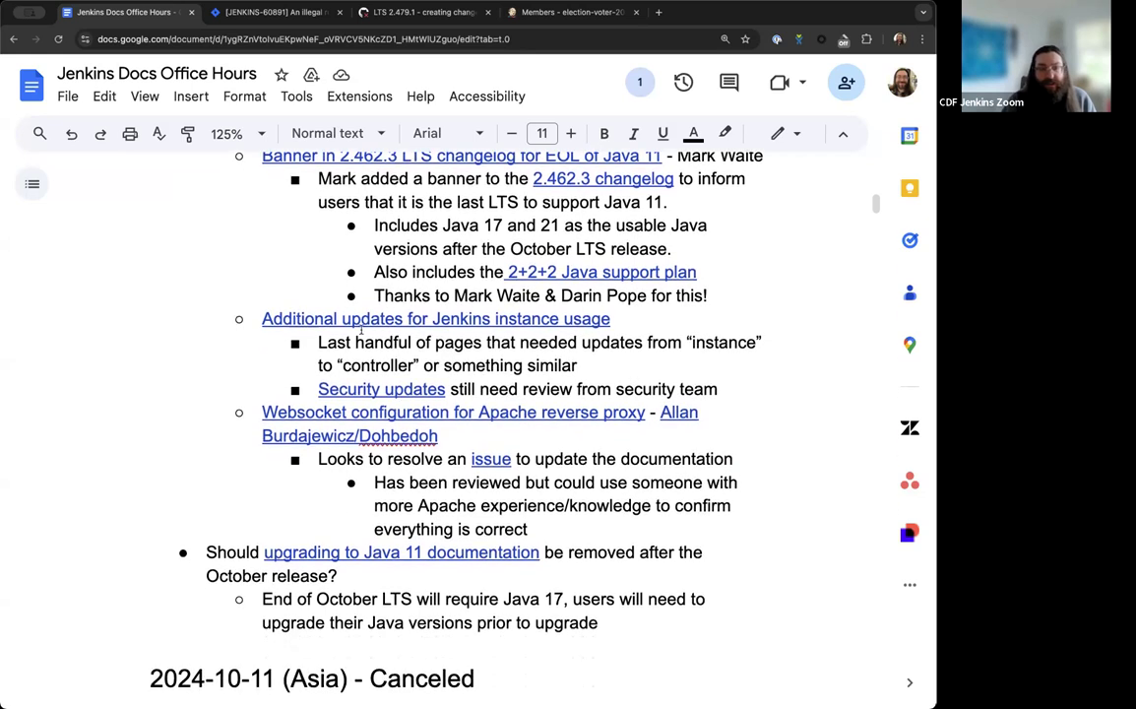
{"action": "scroll", "coordinate": [325, 296], "scroll_direction": "down", "scroll_amount": 1}
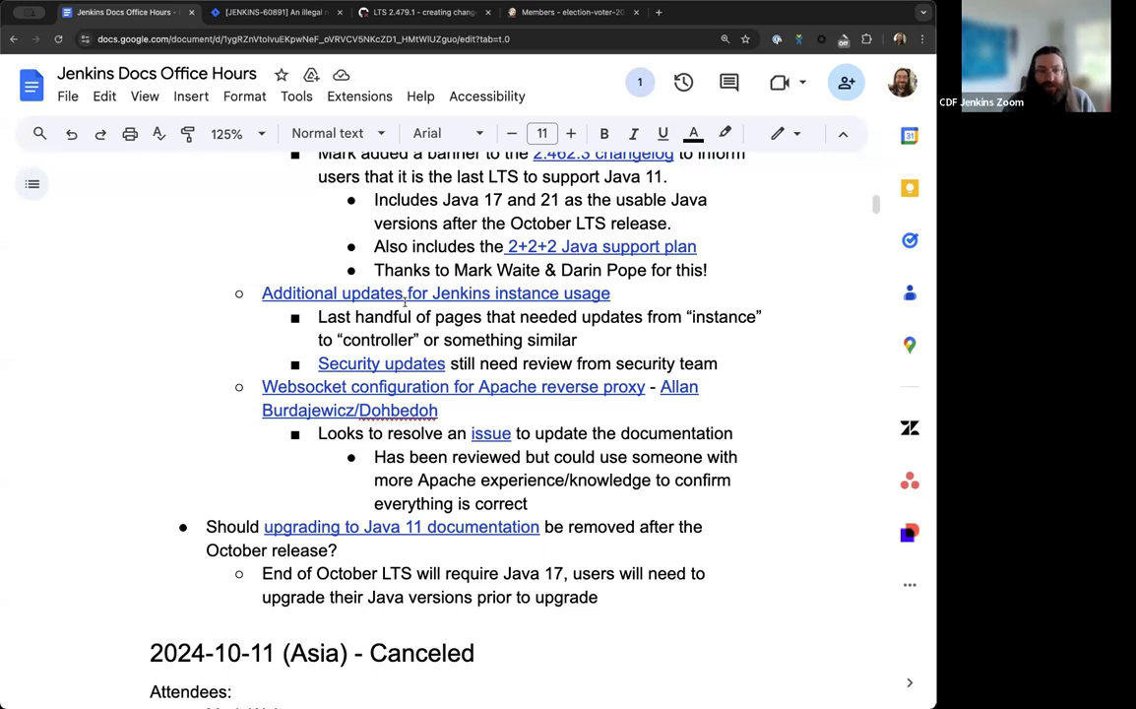
{"action": "scroll", "coordinate": [369, 317], "scroll_direction": "down", "scroll_amount": 1}
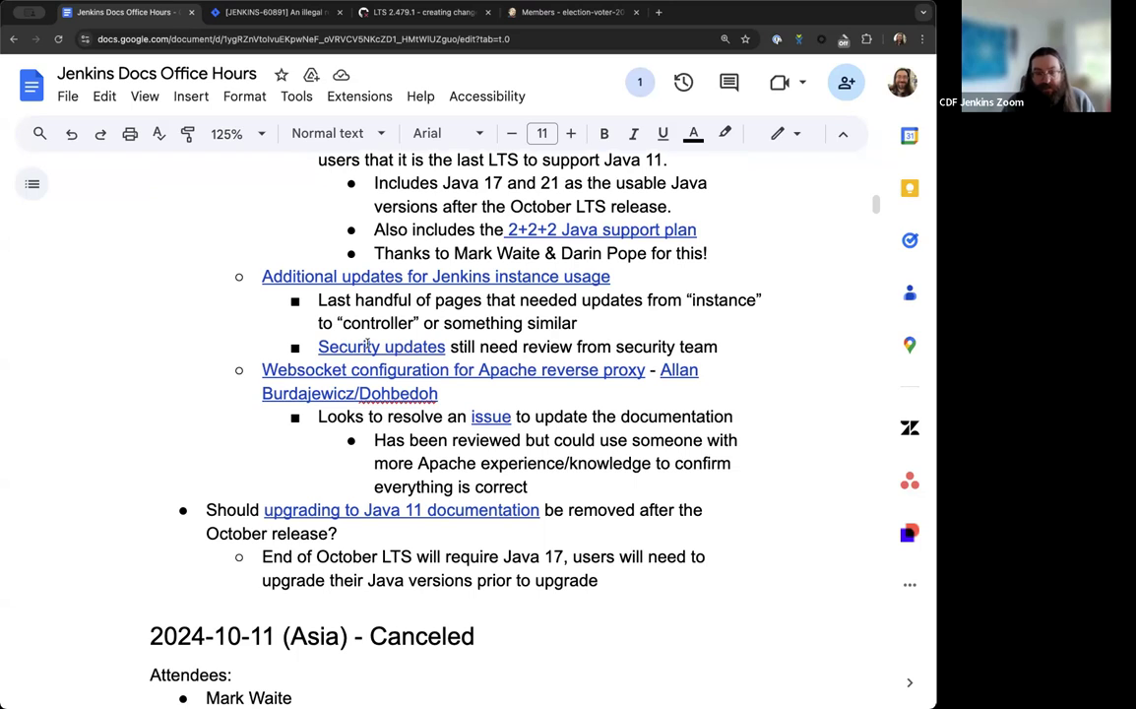
{"action": "scroll", "coordinate": [366, 345], "scroll_direction": "down", "scroll_amount": 1}
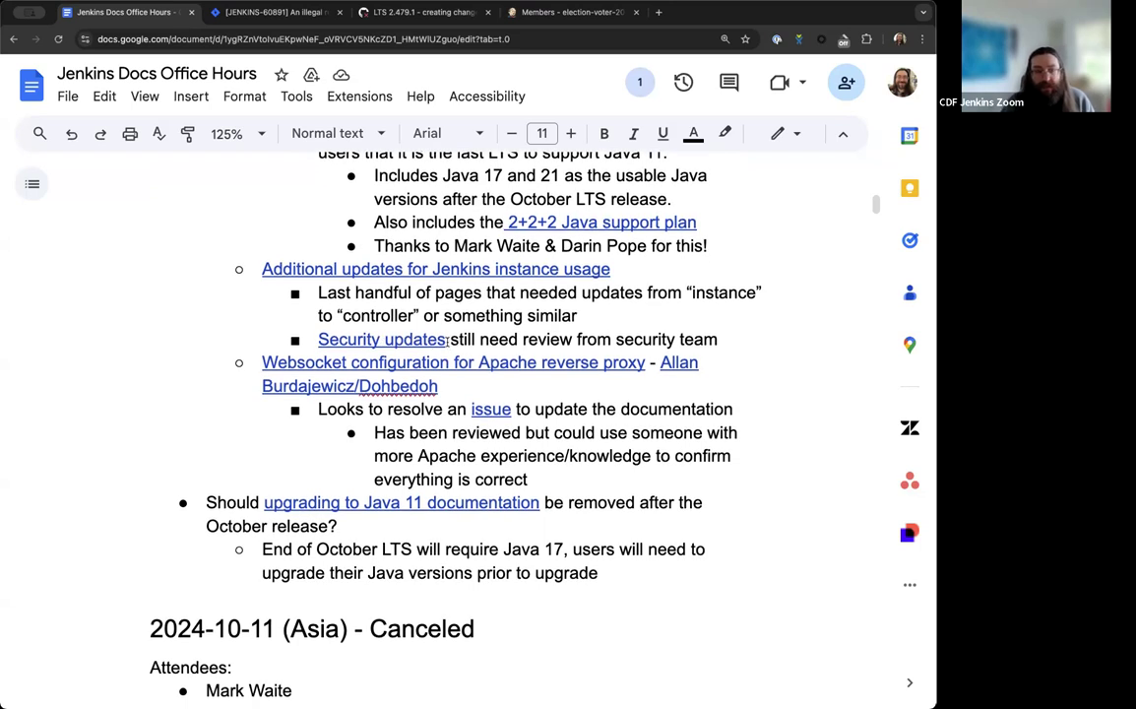
{"action": "scroll", "coordinate": [448, 339], "scroll_direction": "down", "scroll_amount": 1}
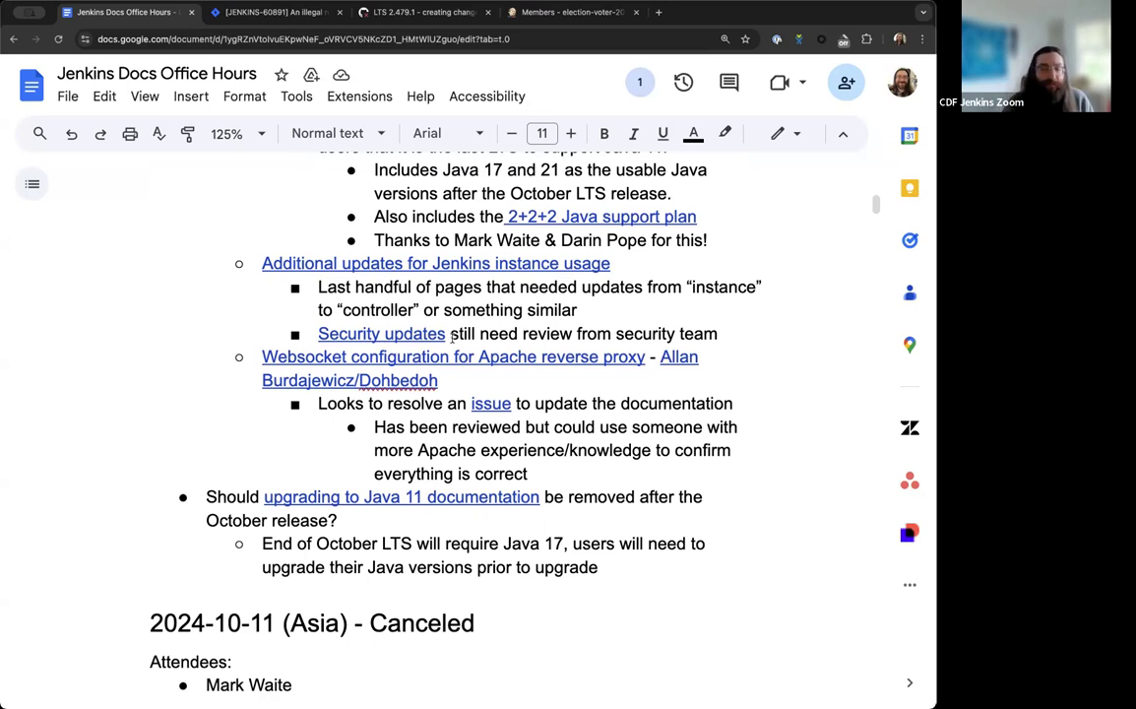
{"action": "scroll", "coordinate": [451, 335], "scroll_direction": "down", "scroll_amount": 3}
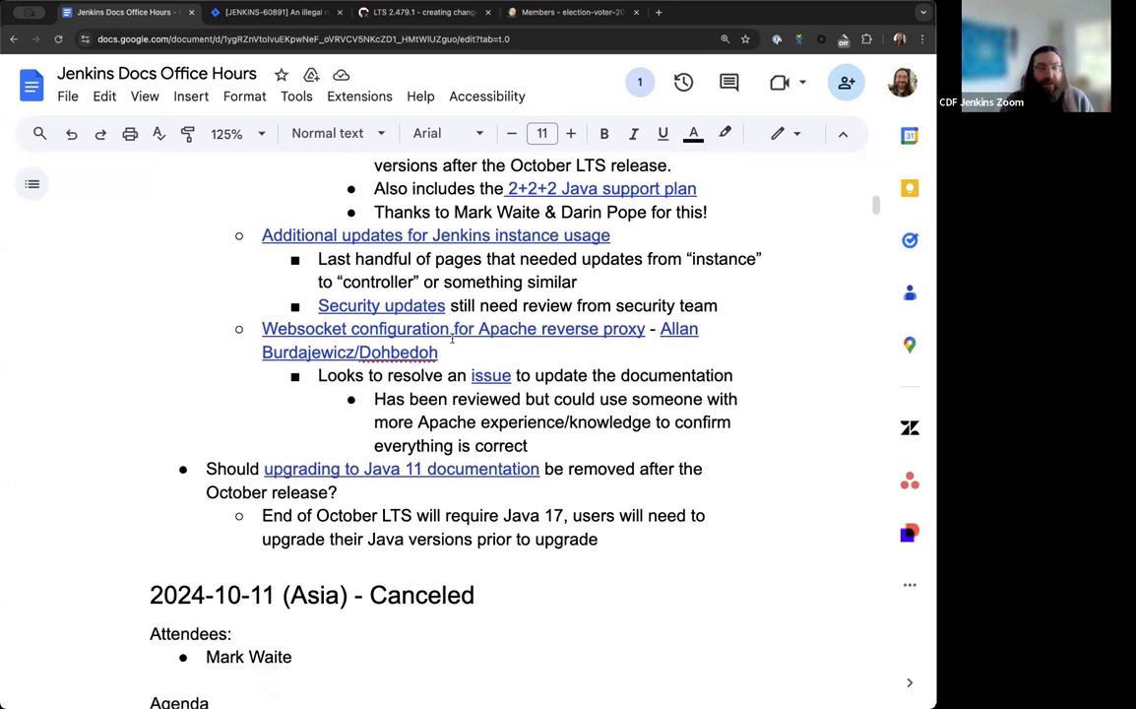
{"action": "scroll", "coordinate": [453, 345], "scroll_direction": "down", "scroll_amount": 2}
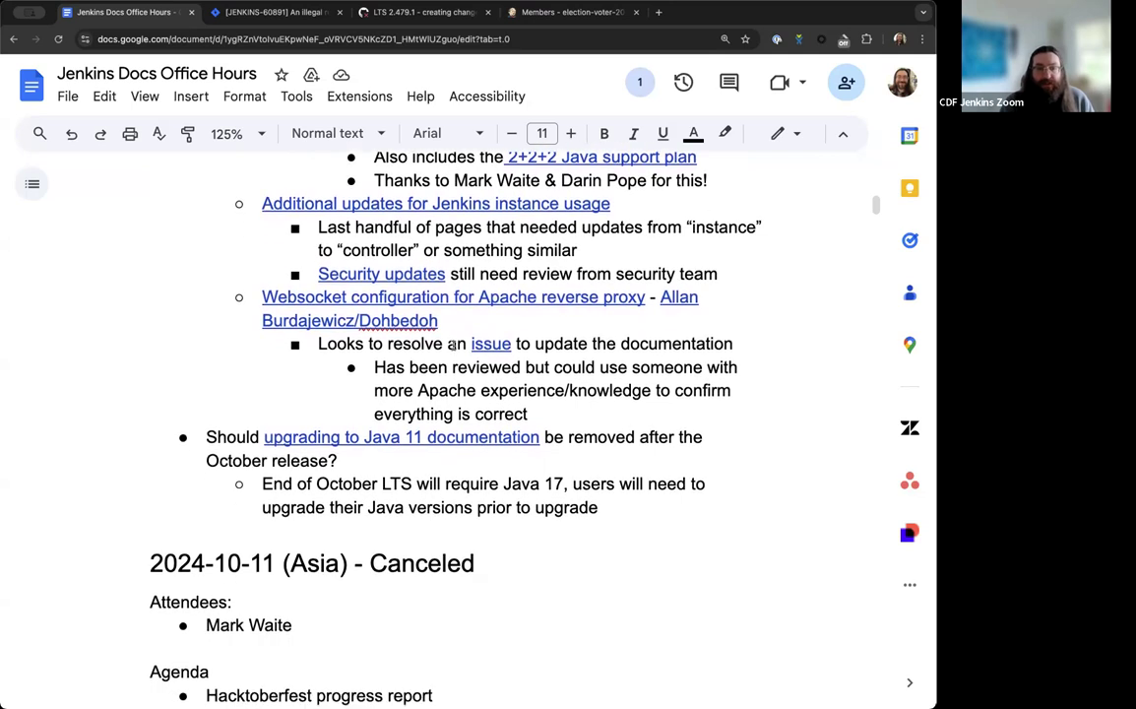
{"action": "scroll", "coordinate": [448, 335], "scroll_direction": "down", "scroll_amount": 1}
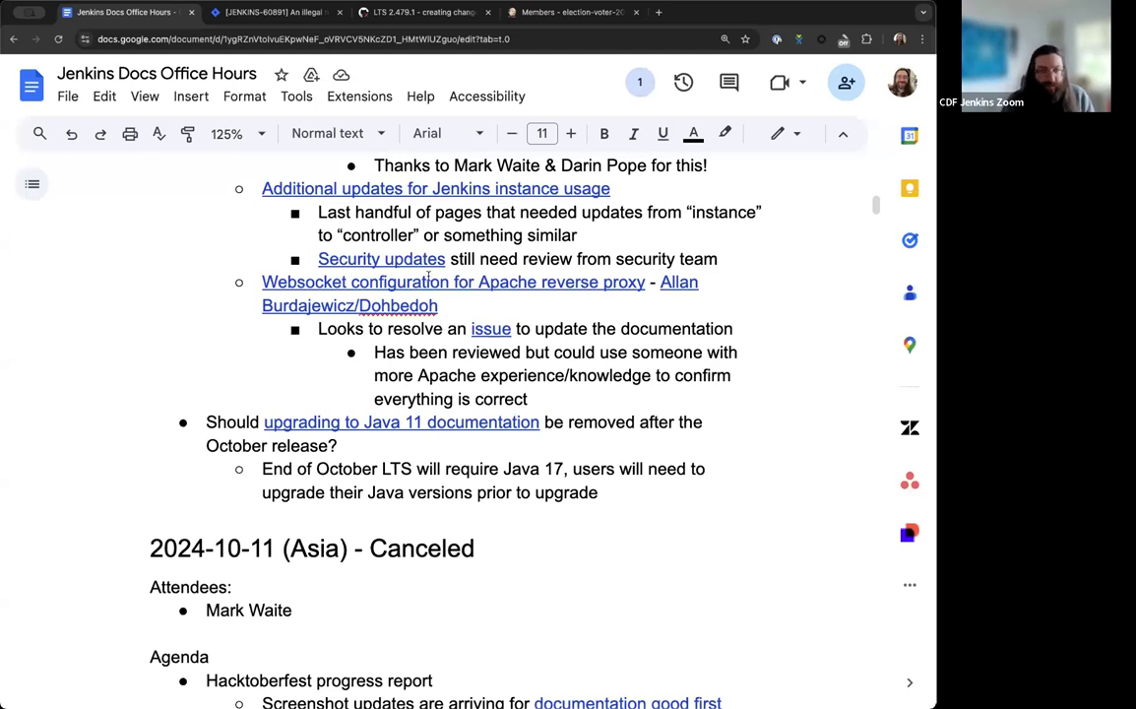
{"action": "scroll", "coordinate": [443, 330], "scroll_direction": "up", "scroll_amount": 1}
{"action": "scroll", "coordinate": [443, 334], "scroll_direction": "up", "scroll_amount": 2}
{"action": "scroll", "coordinate": [444, 363], "scroll_direction": "up", "scroll_amount": 4}
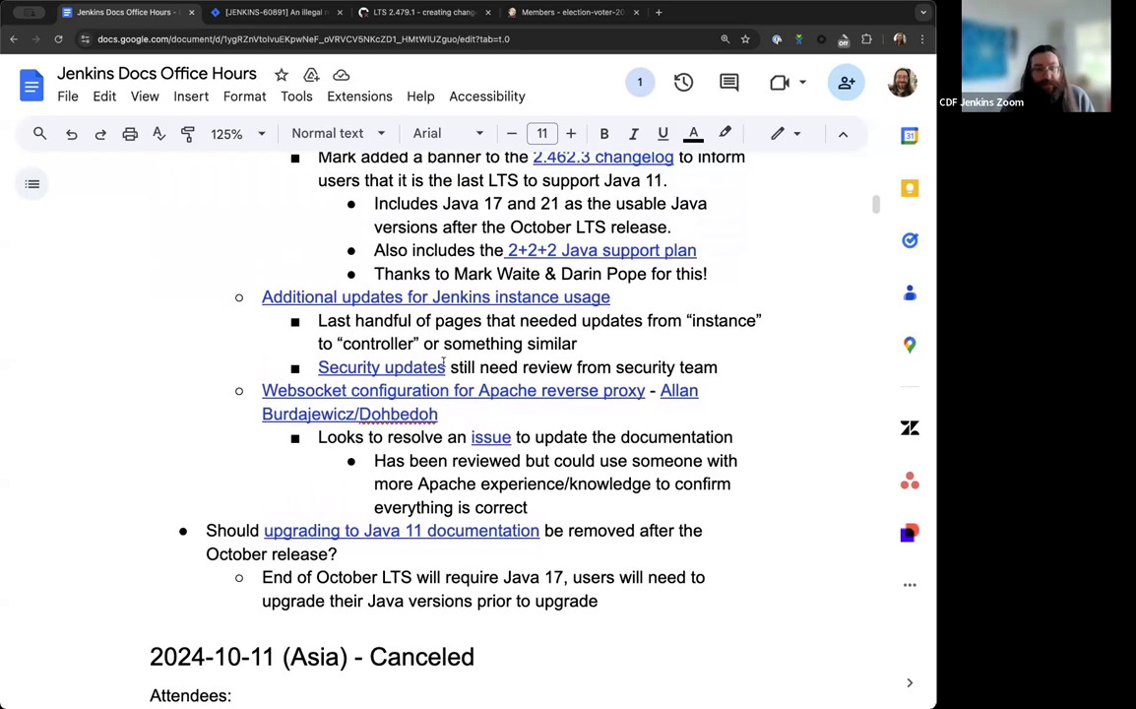
{"action": "scroll", "coordinate": [444, 360], "scroll_direction": "up", "scroll_amount": 2}
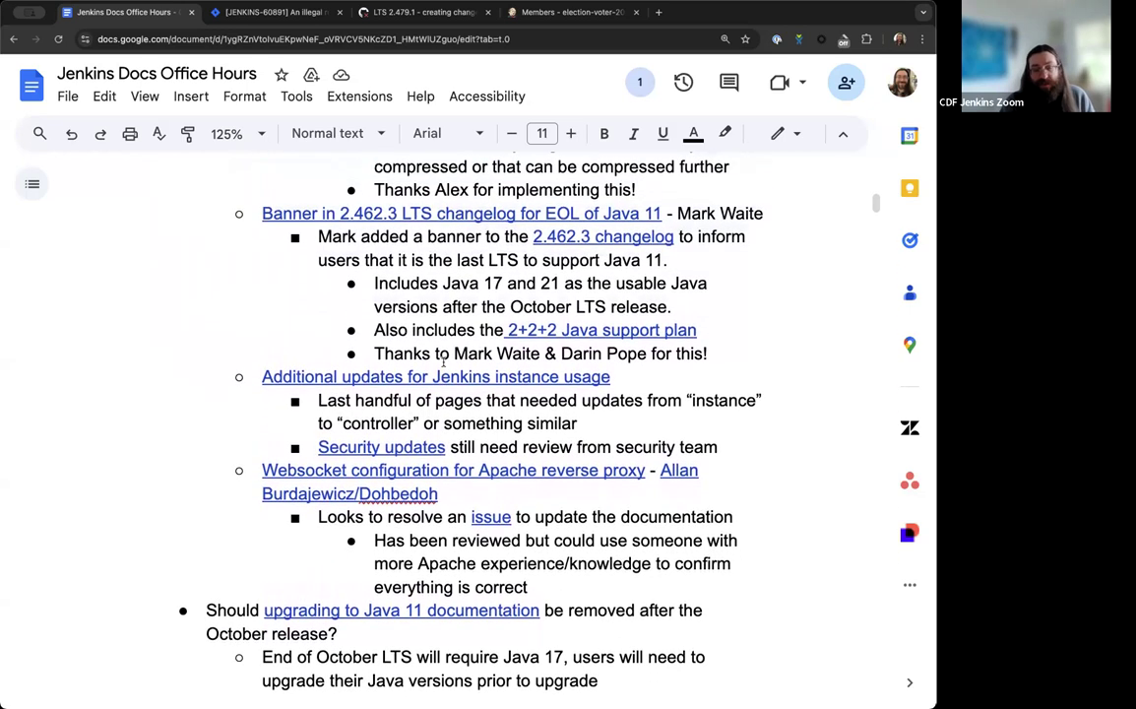
{"action": "scroll", "coordinate": [443, 365], "scroll_direction": "up", "scroll_amount": 2}
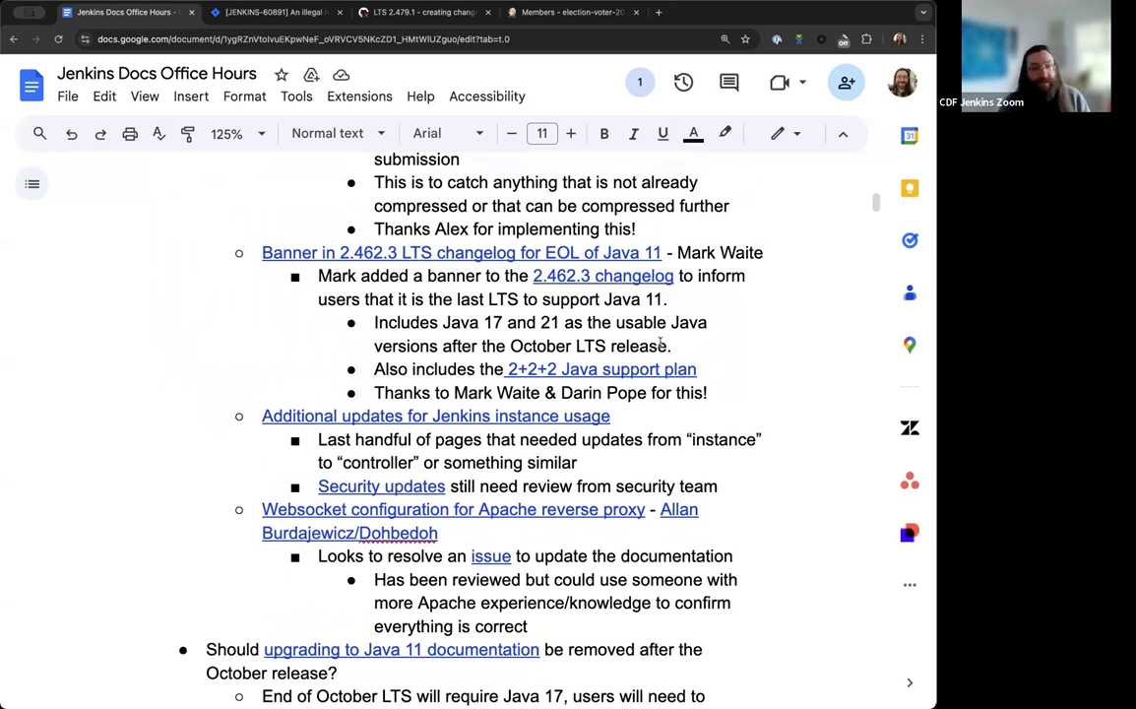
Scroll up to the video series and blog posts items near the document's top.
{"action": "scroll", "coordinate": [598, 427], "scroll_direction": "down", "scroll_amount": 1}
{"action": "scroll", "coordinate": [598, 426], "scroll_direction": "down", "scroll_amount": 3}
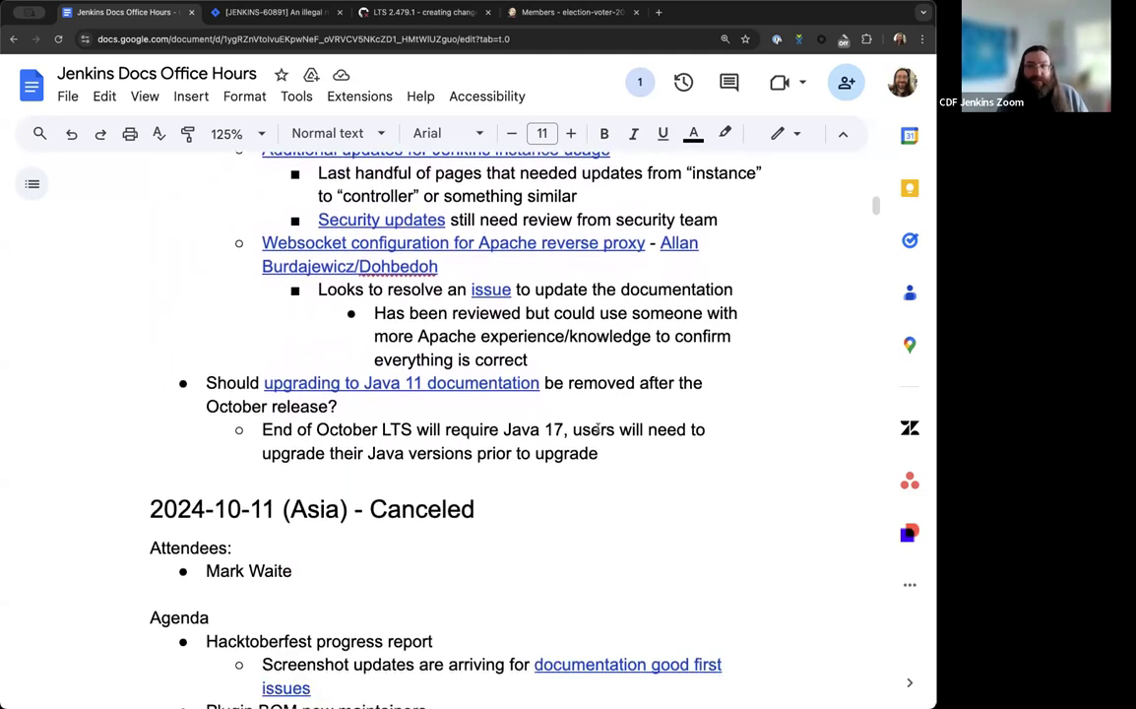
{"action": "scroll", "coordinate": [325, 463], "scroll_direction": "up", "scroll_amount": 1}
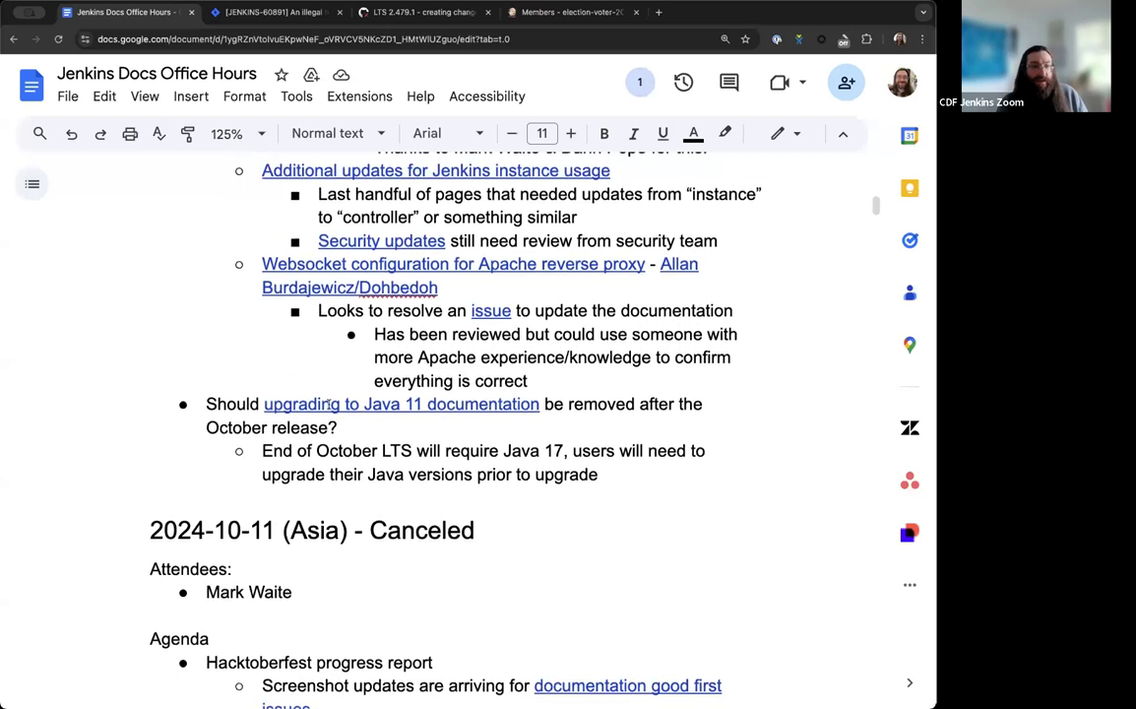
{"action": "scroll", "coordinate": [355, 436], "scroll_direction": "up", "scroll_amount": 5}
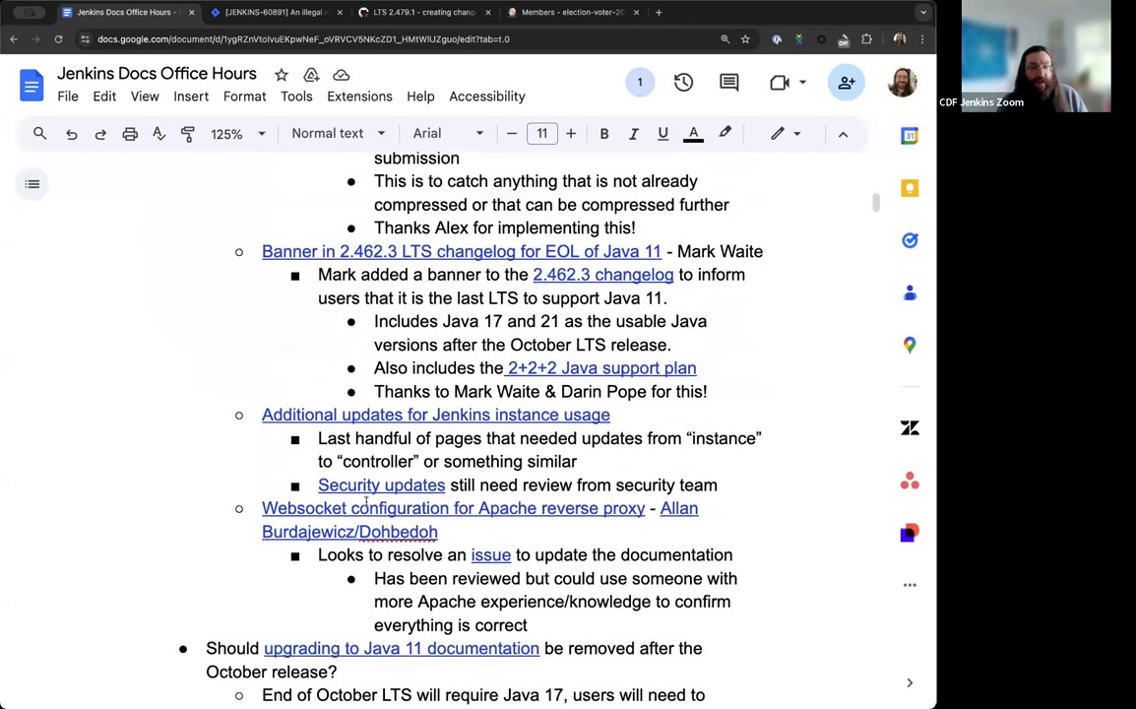
{"action": "scroll", "coordinate": [366, 500], "scroll_direction": "down", "scroll_amount": 2}
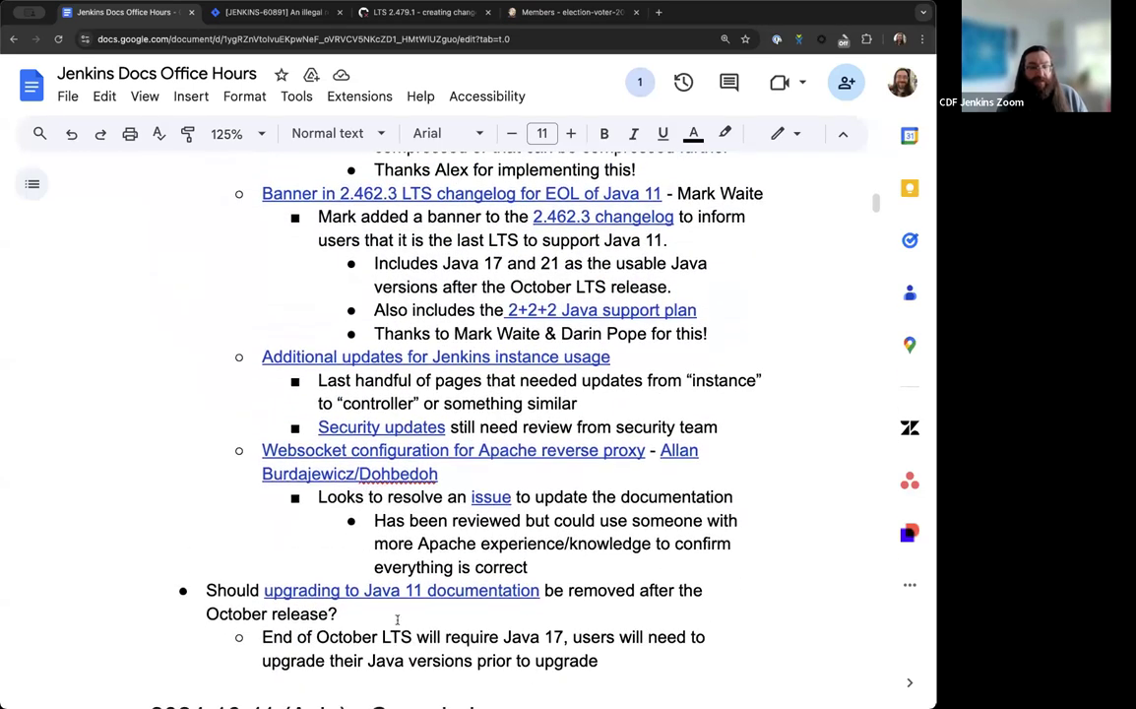
{"action": "scroll", "coordinate": [397, 620], "scroll_direction": "up", "scroll_amount": 20}
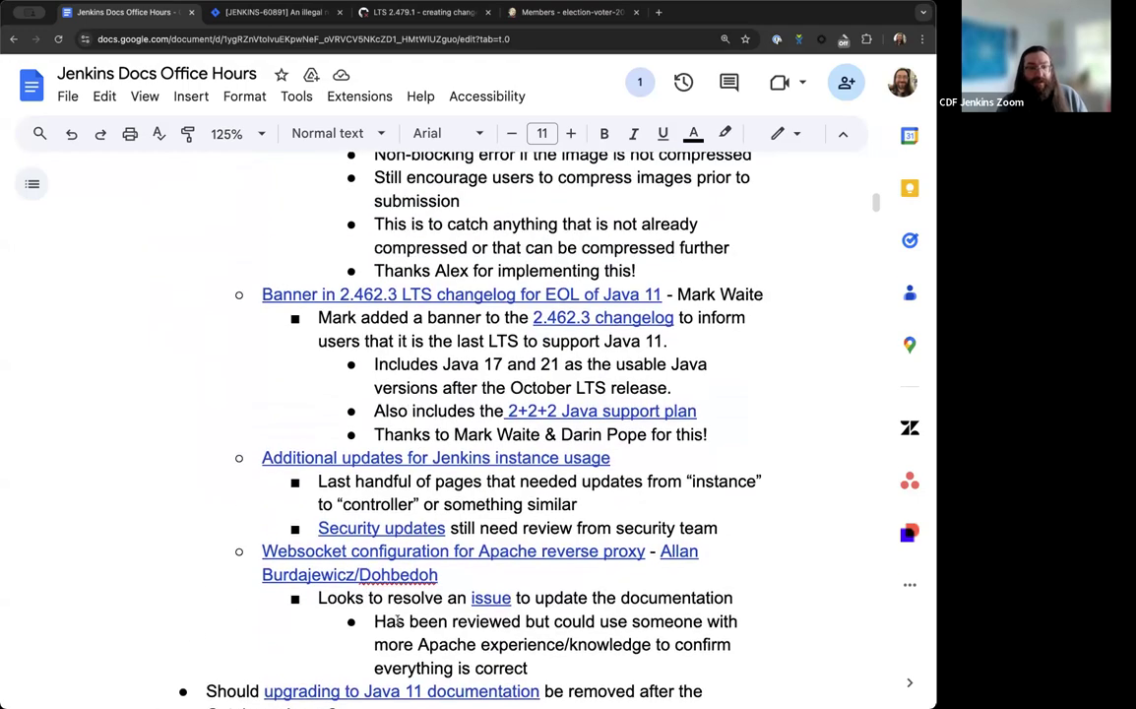
{"action": "scroll", "coordinate": [397, 620], "scroll_direction": "up", "scroll_amount": 12}
Scroll up to the 2024-10-17 (EU/US) heading with its attendees and agenda.
{"action": "scroll", "coordinate": [397, 620], "scroll_direction": "up", "scroll_amount": 12}
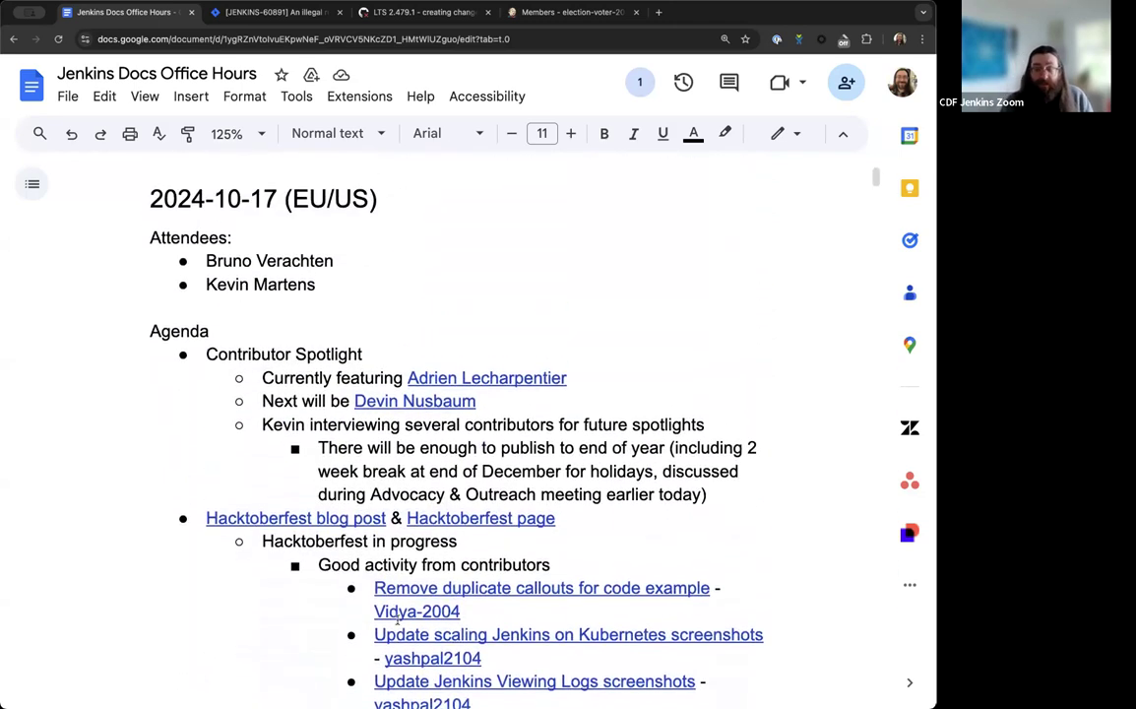